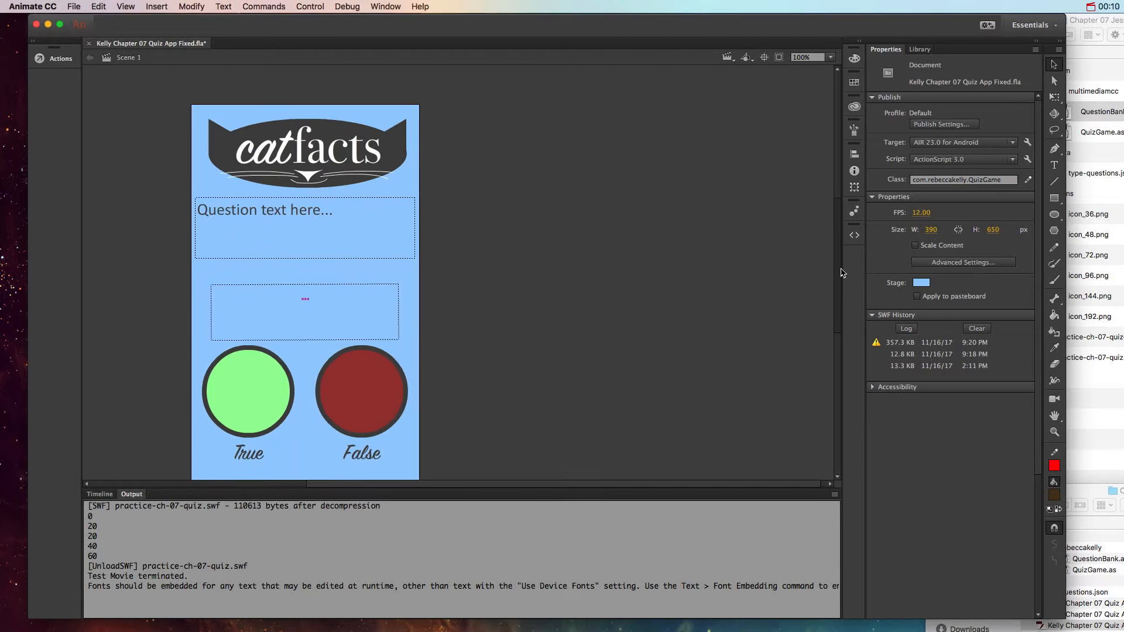
Step: Bring the Chapter 07 folder with the fixed quiz app in front of the document and move the other Chapter 07 folder window aside
{"action": "left_click_drag", "start_coordinate": [1122, 500], "coordinate": [749, 201]}
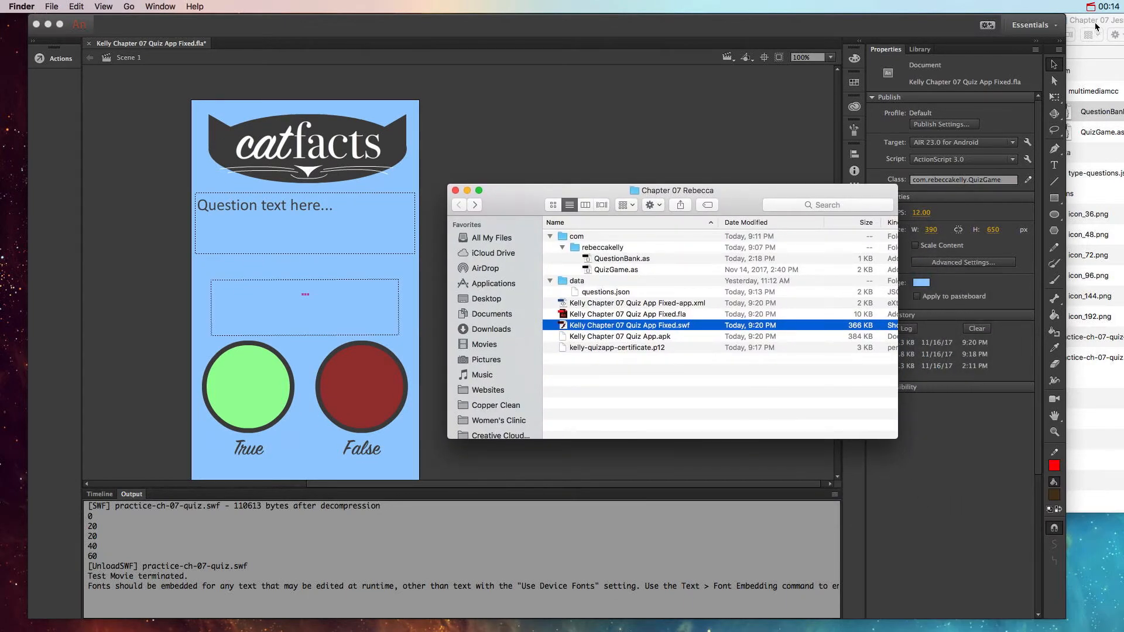
{"action": "left_click_drag", "start_coordinate": [1096, 24], "coordinate": [739, 24]}
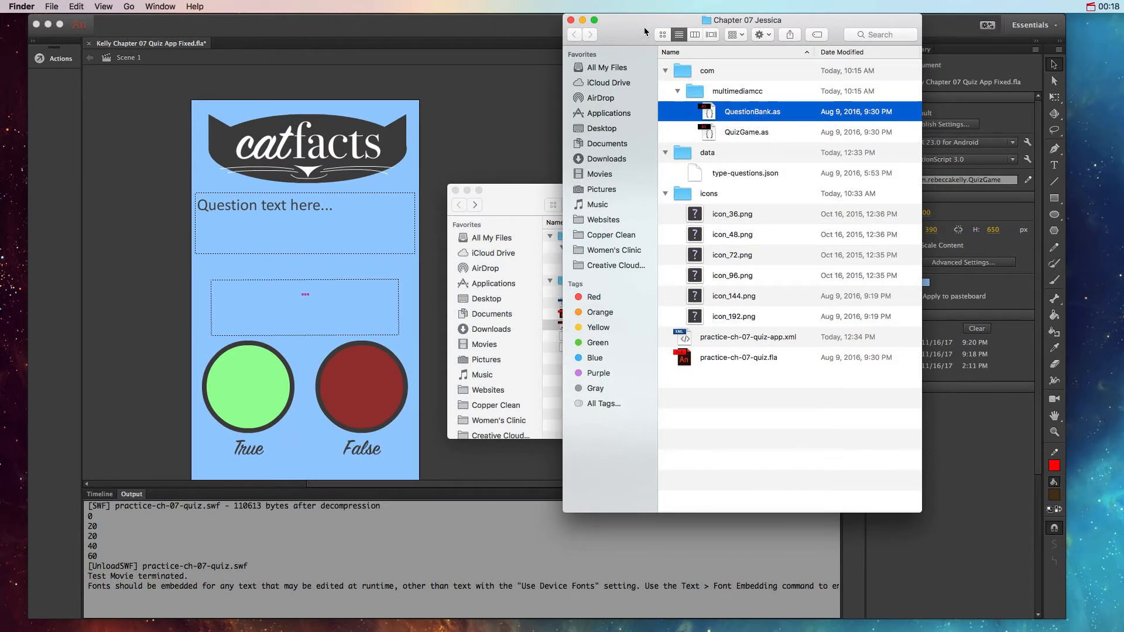
{"action": "left_click_drag", "start_coordinate": [646, 30], "coordinate": [1121, 30]}
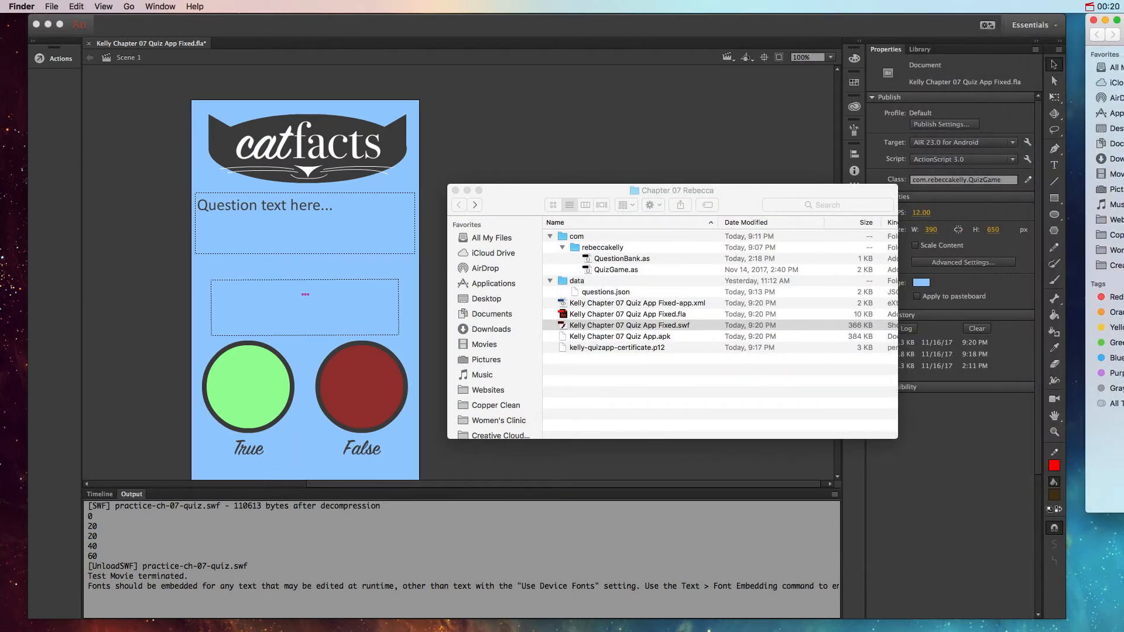
{"action": "left_click", "coordinate": [728, 204]}
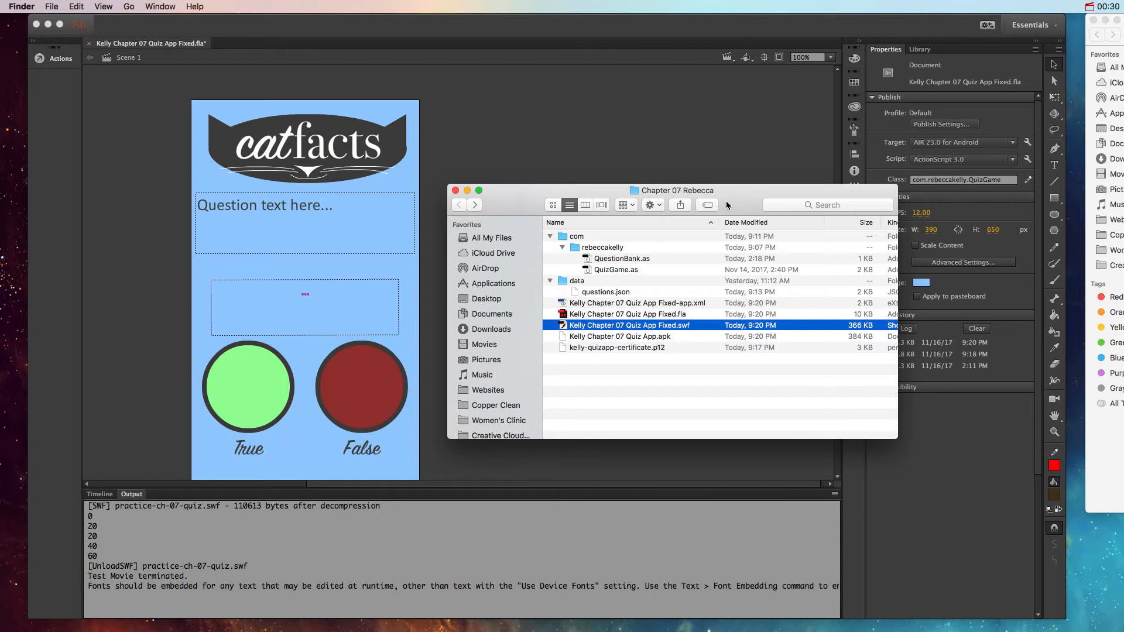
Step: Play the fixed quiz app's SWF, answer the first question True, and close the player
{"action": "double_click", "coordinate": [564, 327]}
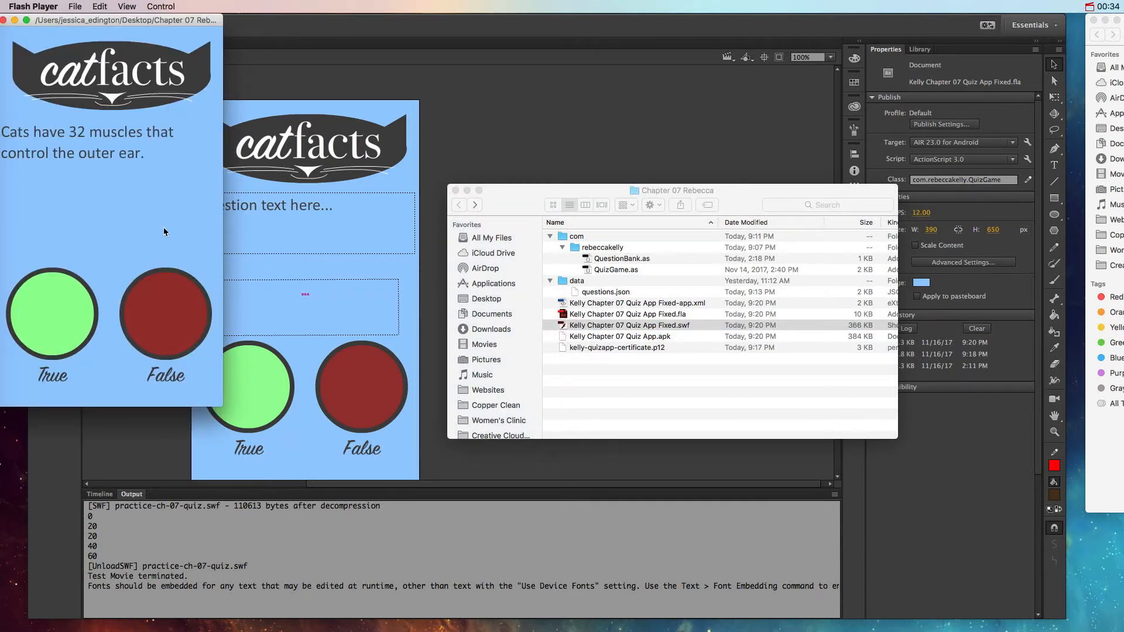
{"action": "left_click_drag", "start_coordinate": [169, 24], "coordinate": [226, 23]}
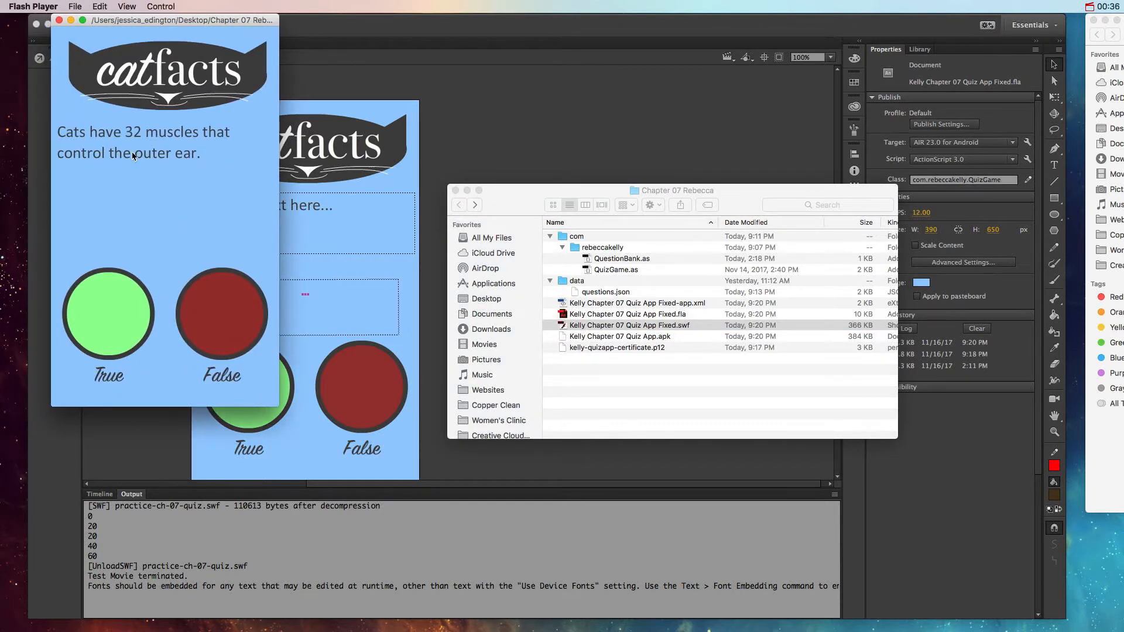
{"action": "left_click", "coordinate": [116, 319]}
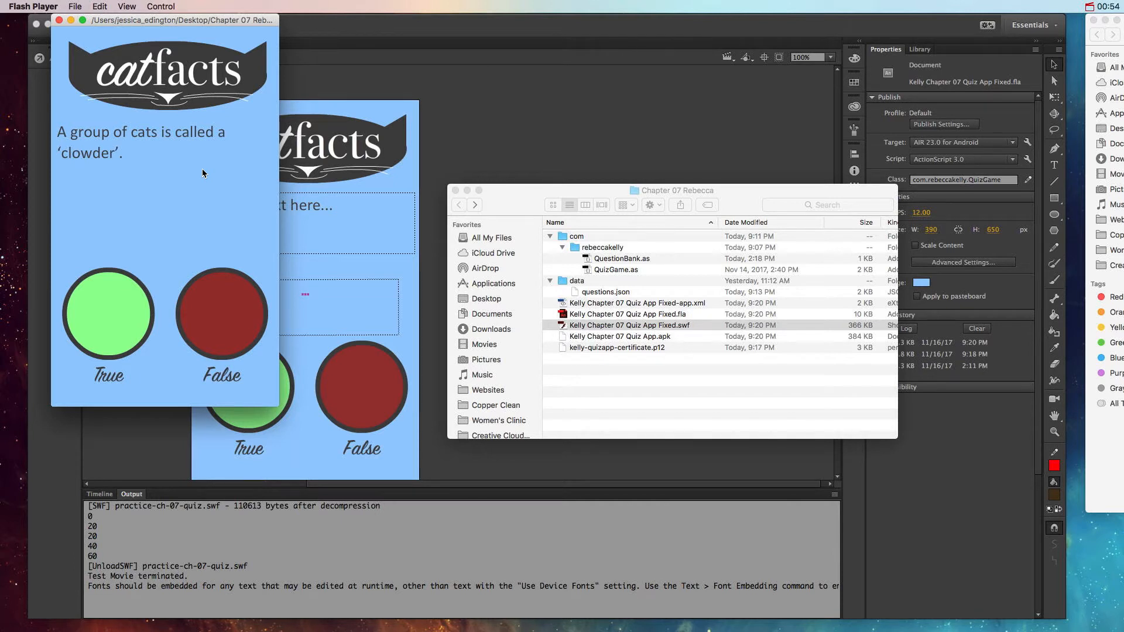
{"action": "left_click", "coordinate": [59, 21]}
Step: Move the folder window aside and examine the text properties of the question, status message and logo text on the stage
{"action": "left_click", "coordinate": [544, 219]}
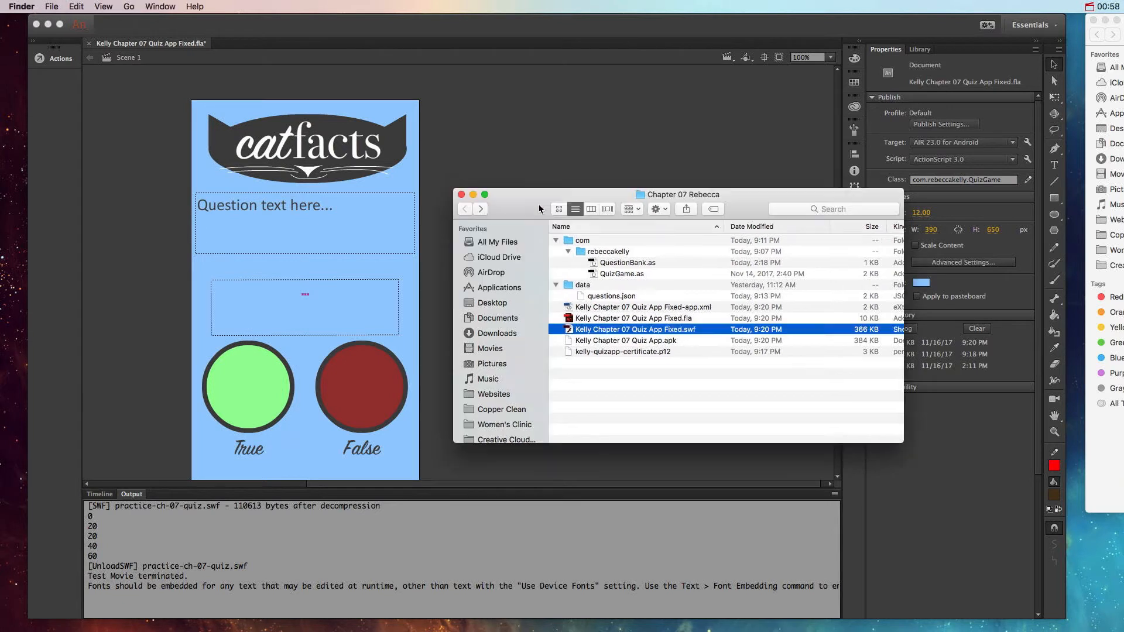
{"action": "left_click_drag", "start_coordinate": [545, 219], "coordinate": [842, 398]}
{"action": "left_click", "coordinate": [394, 287]}
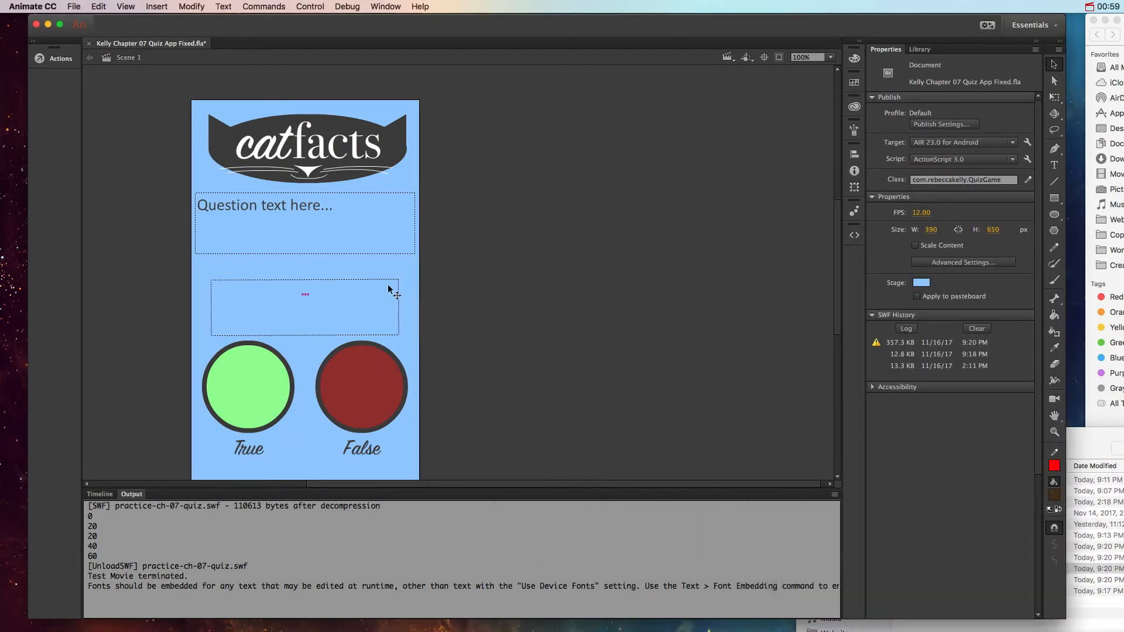
{"action": "left_click", "coordinate": [341, 240]}
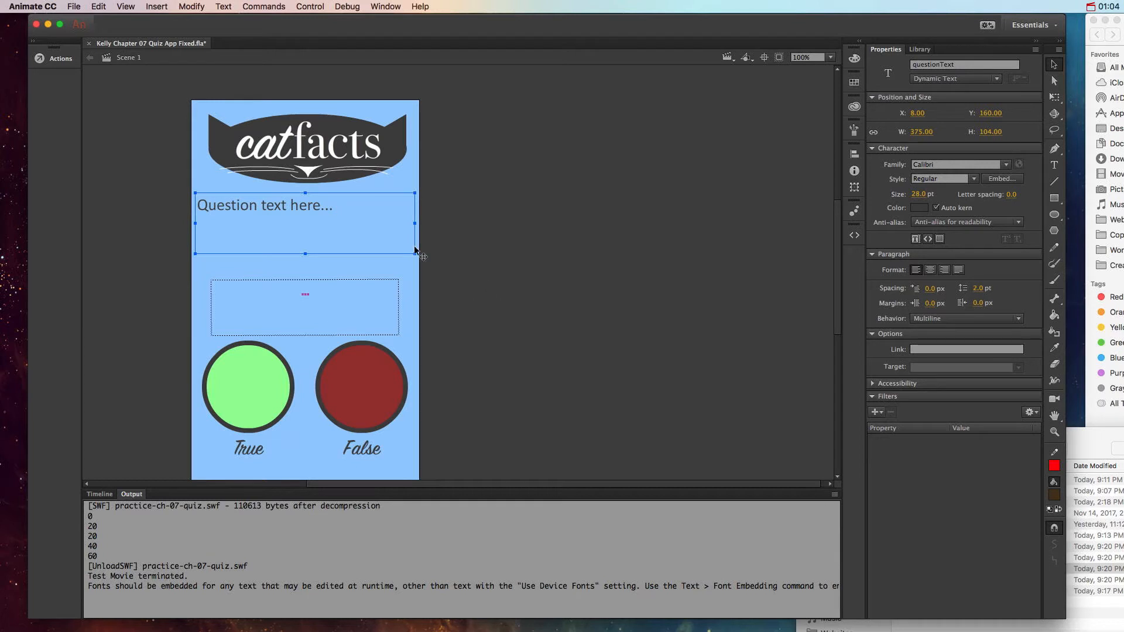
{"action": "left_click", "coordinate": [358, 300]}
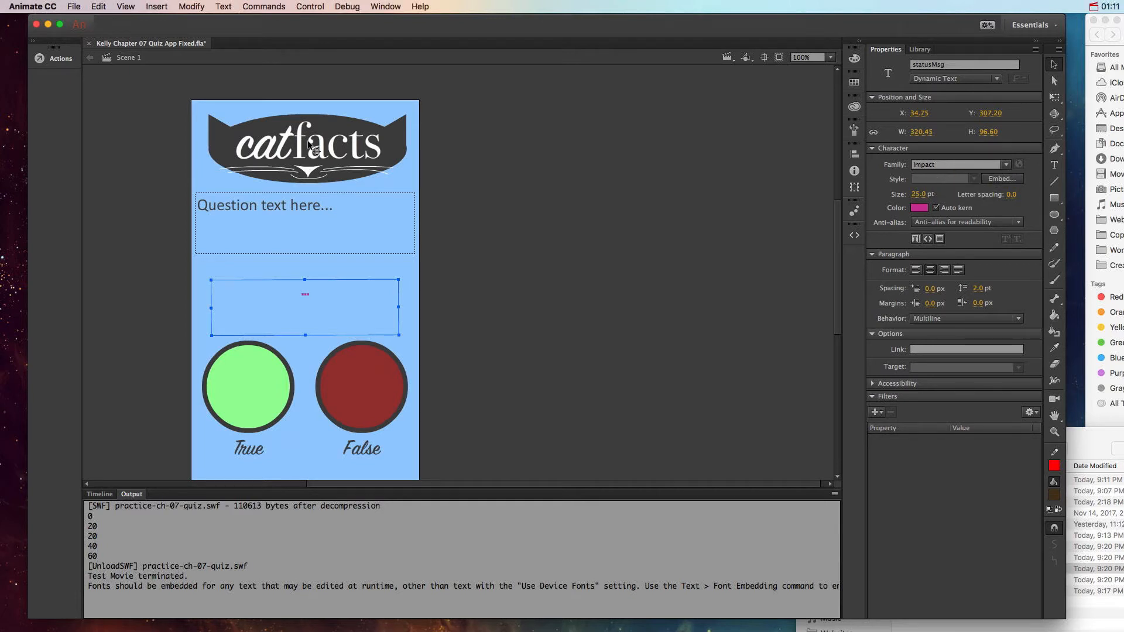
{"action": "key", "text": "Tab"}
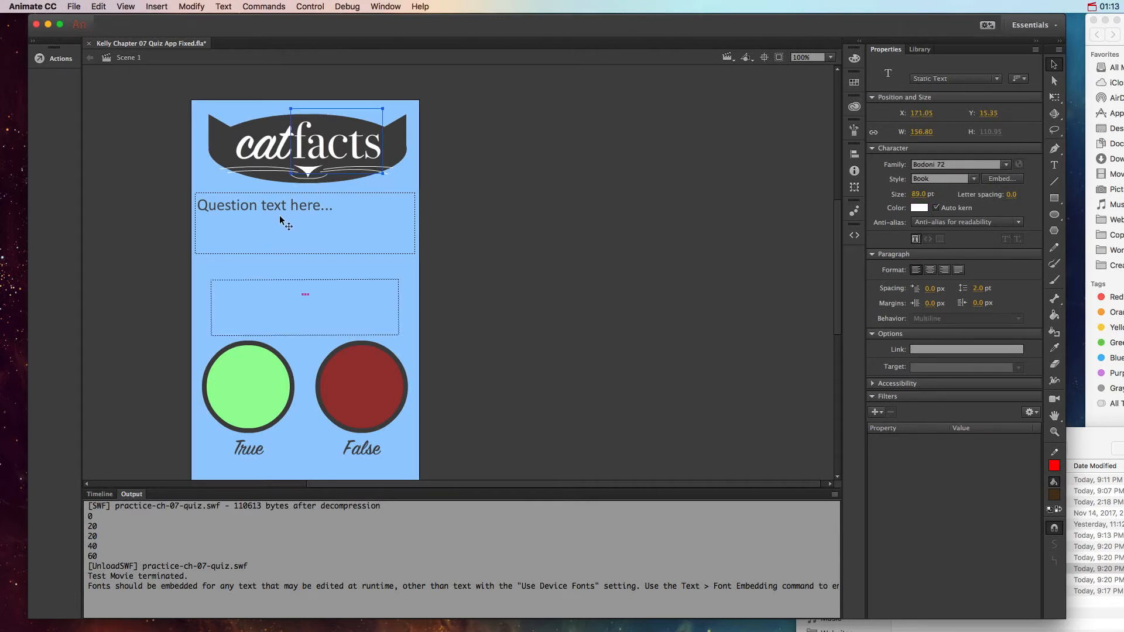
{"action": "left_click", "coordinate": [515, 207]}
Step: Check the font styles available for the questionText field, leaving its style as Regular
{"action": "left_click", "coordinate": [309, 226]}
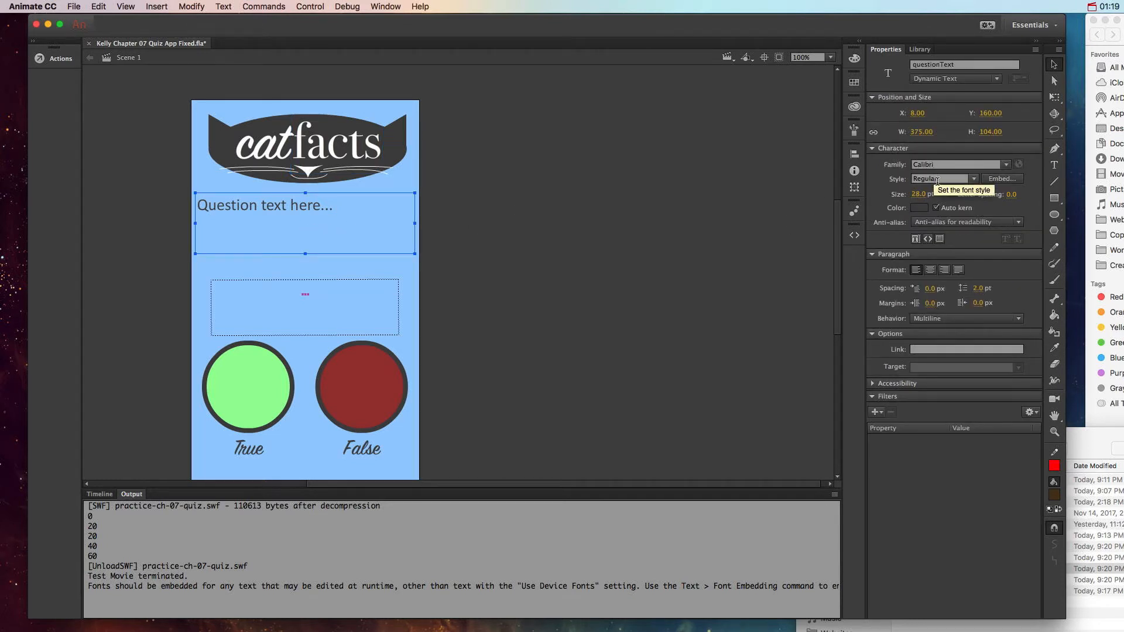
{"action": "left_click", "coordinate": [974, 178]}
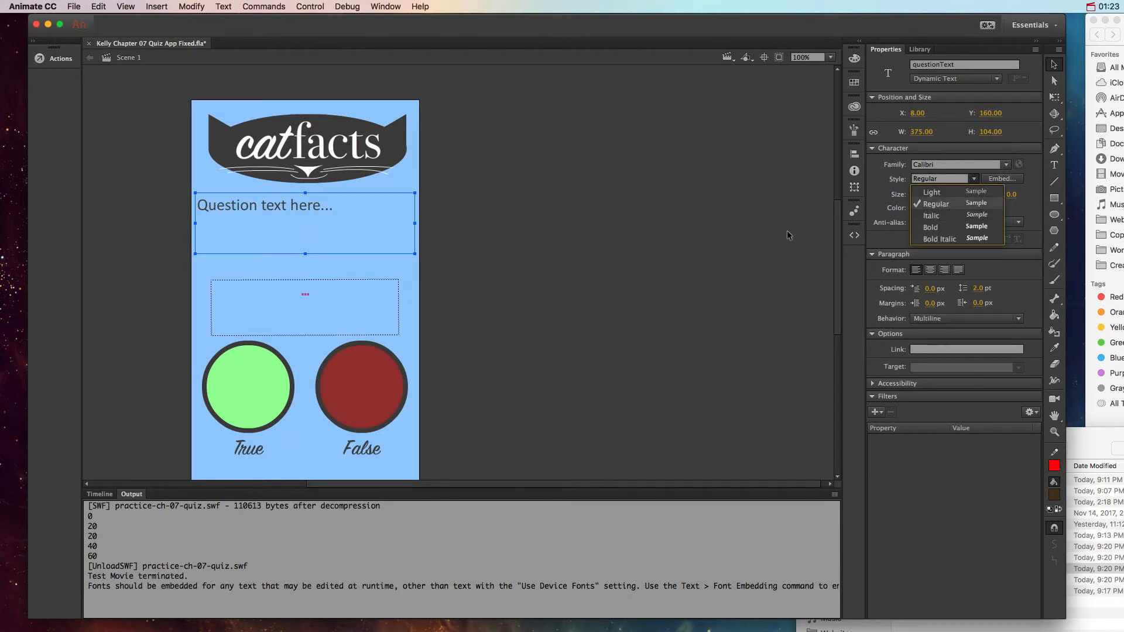
{"action": "left_click", "coordinate": [752, 237]}
{"action": "left_click", "coordinate": [357, 242]}
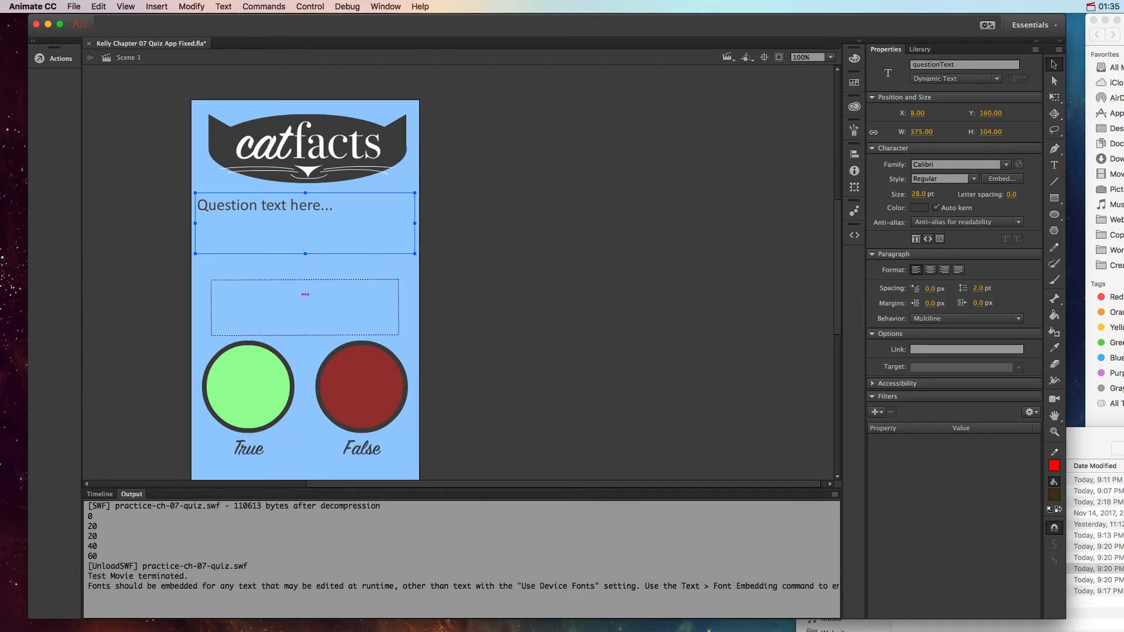
Step: Bring the folder windows back within reach, and save and close the fixed quiz app document in Animate
{"action": "left_click_drag", "start_coordinate": [1120, 21], "coordinate": [1074, 21]}
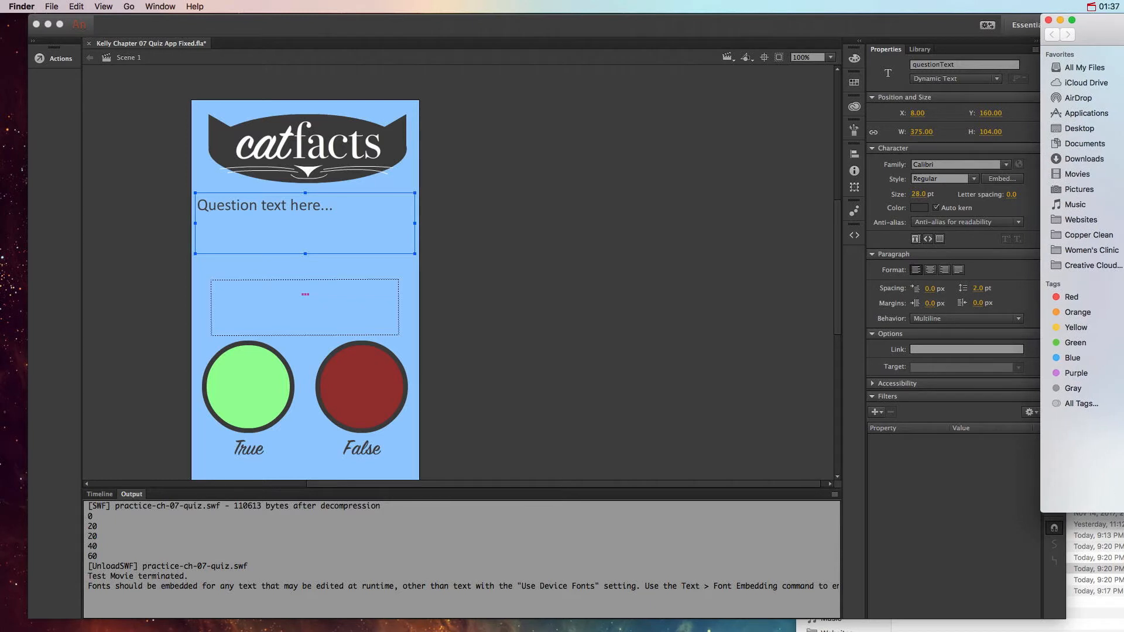
{"action": "left_click", "coordinate": [1083, 570]}
{"action": "left_click_drag", "start_coordinate": [909, 435], "coordinate": [831, 421]}
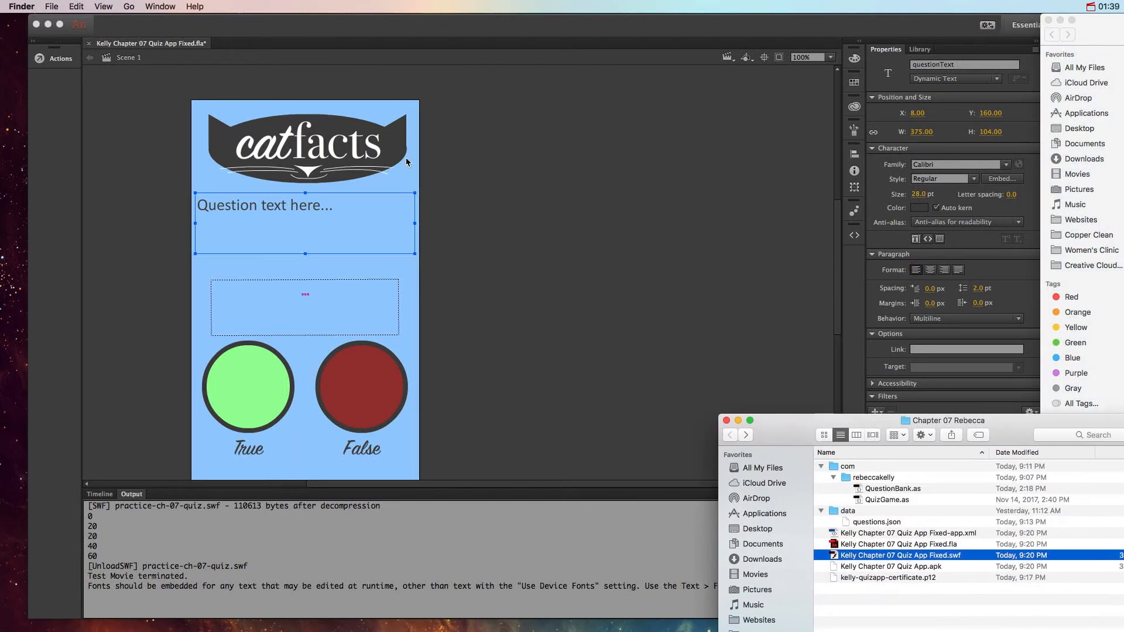
{"action": "left_click", "coordinate": [94, 48]}
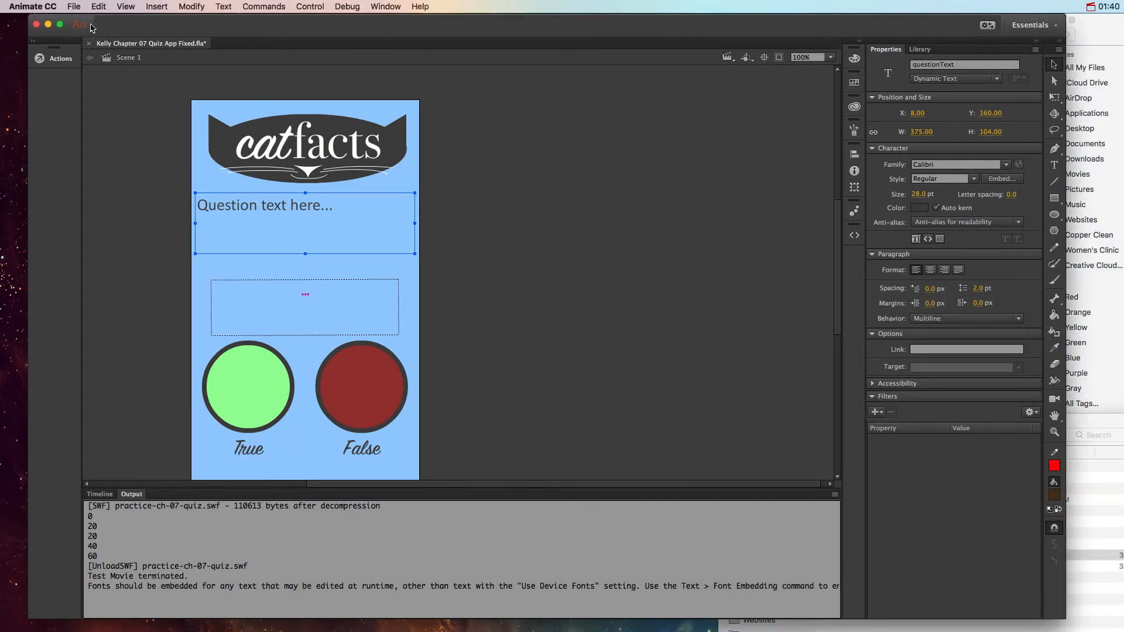
{"action": "left_click", "coordinate": [73, 6]}
{"action": "left_click", "coordinate": [89, 97]}
{"action": "left_click", "coordinate": [89, 43]}
Step: Switch to Finder and move the fixed quiz app's SWF file to the Trash
{"action": "key", "text": "super+Tab"}
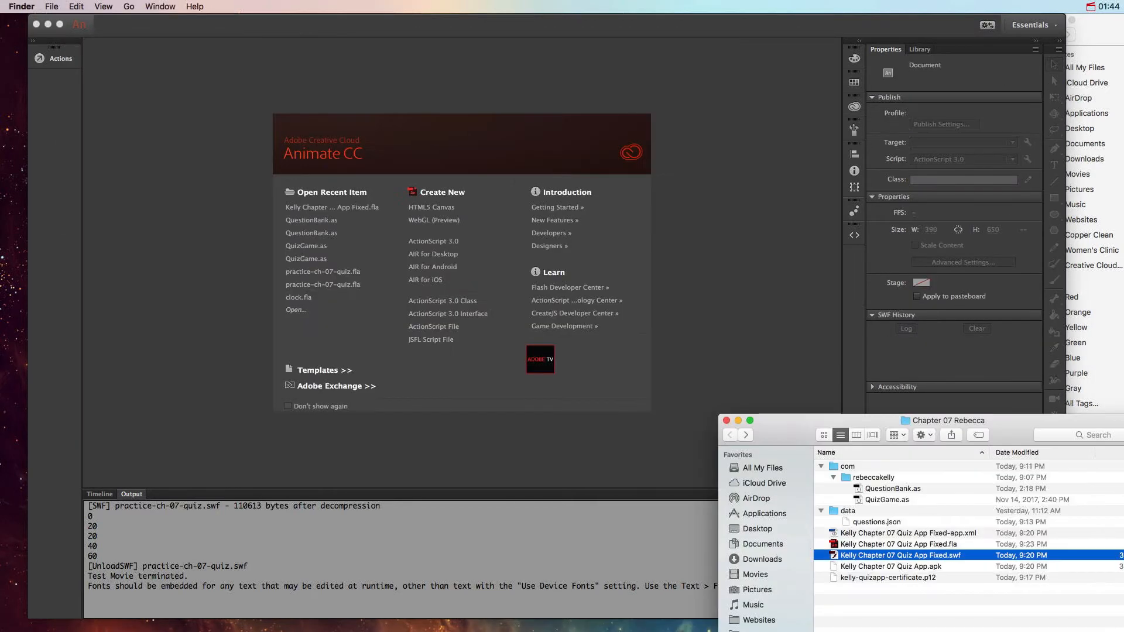
{"action": "left_click_drag", "start_coordinate": [952, 428], "coordinate": [817, 415]}
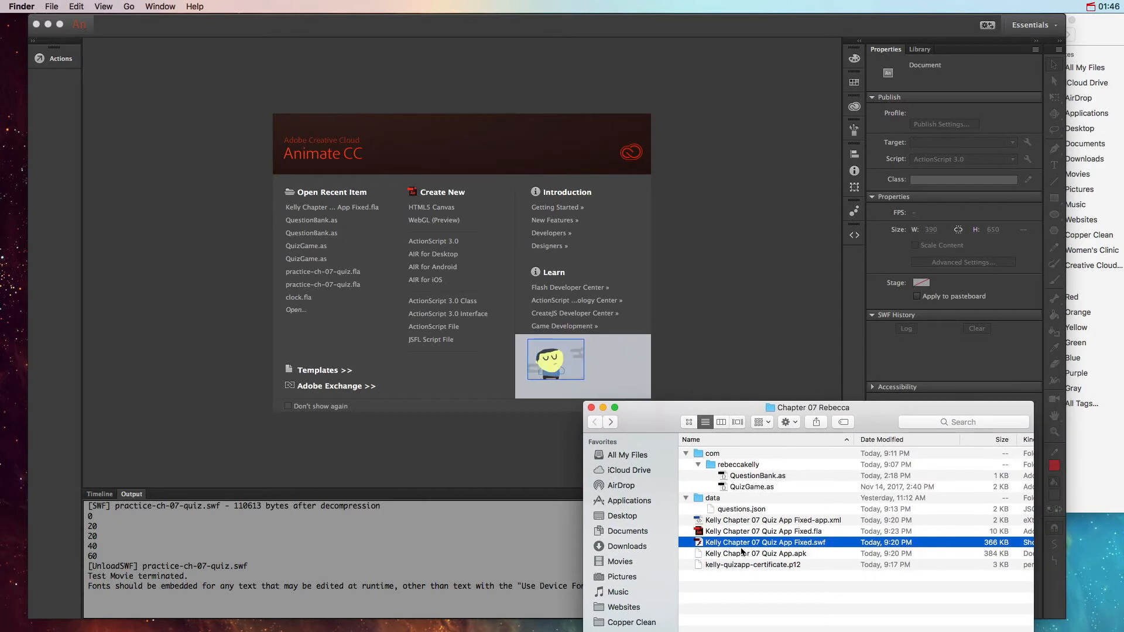
{"action": "key", "text": "super+BackSpace"}
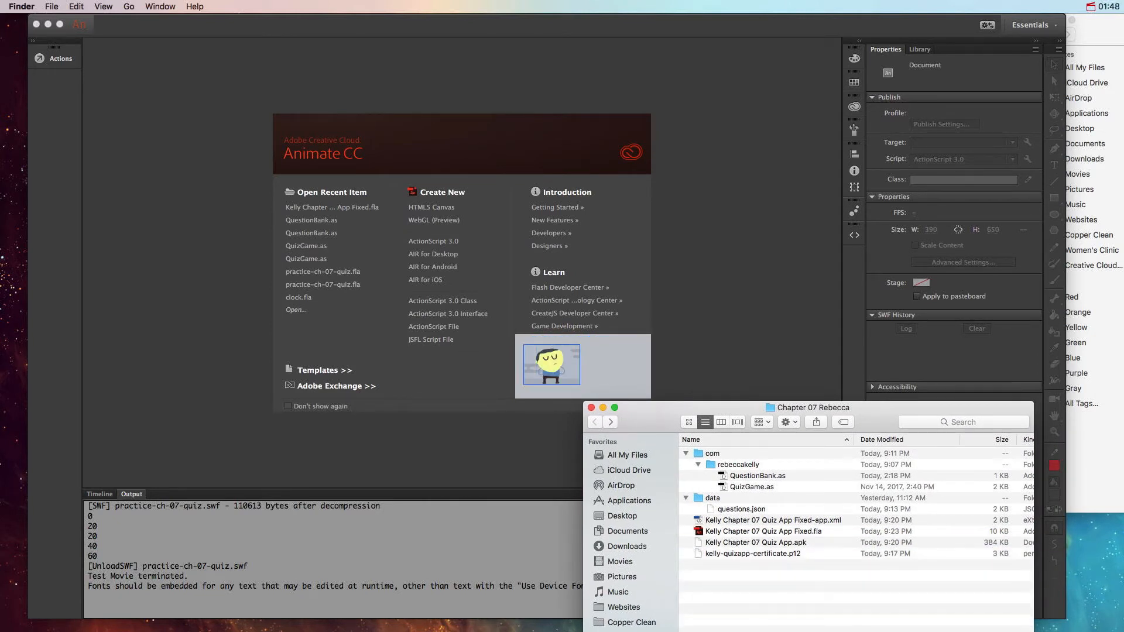
Step: Close the other Chapter 07 folder window and put the original Quiz App.fla back into the remaining folder
{"action": "left_click", "coordinate": [1089, 29]}
{"action": "left_click", "coordinate": [1049, 22]}
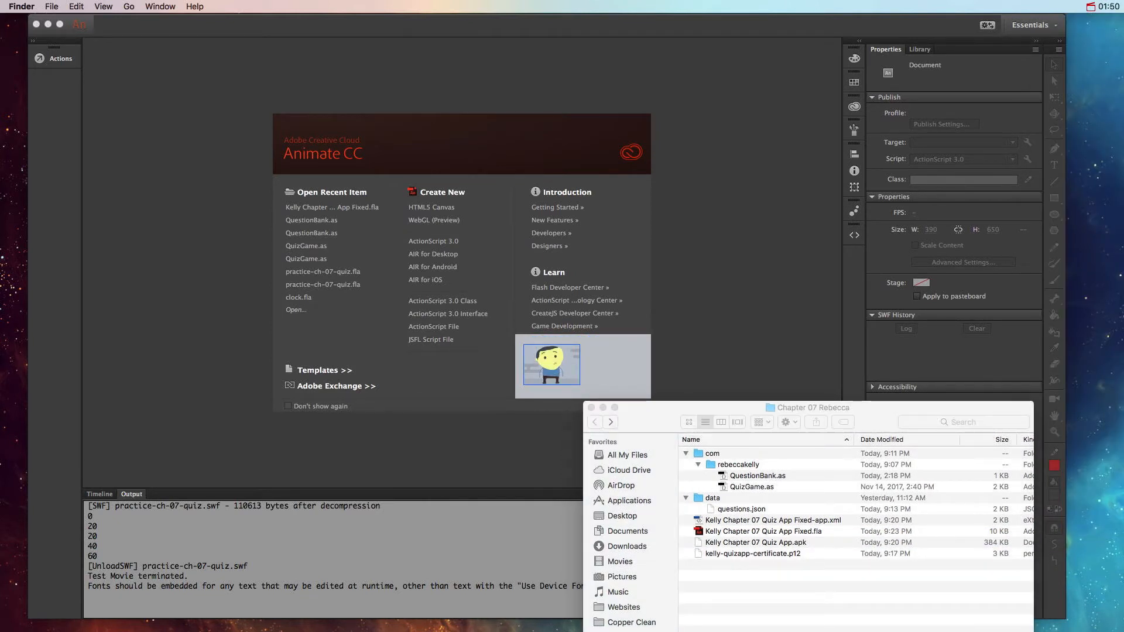
{"action": "left_click_drag", "start_coordinate": [1122, 515], "coordinate": [758, 591]}
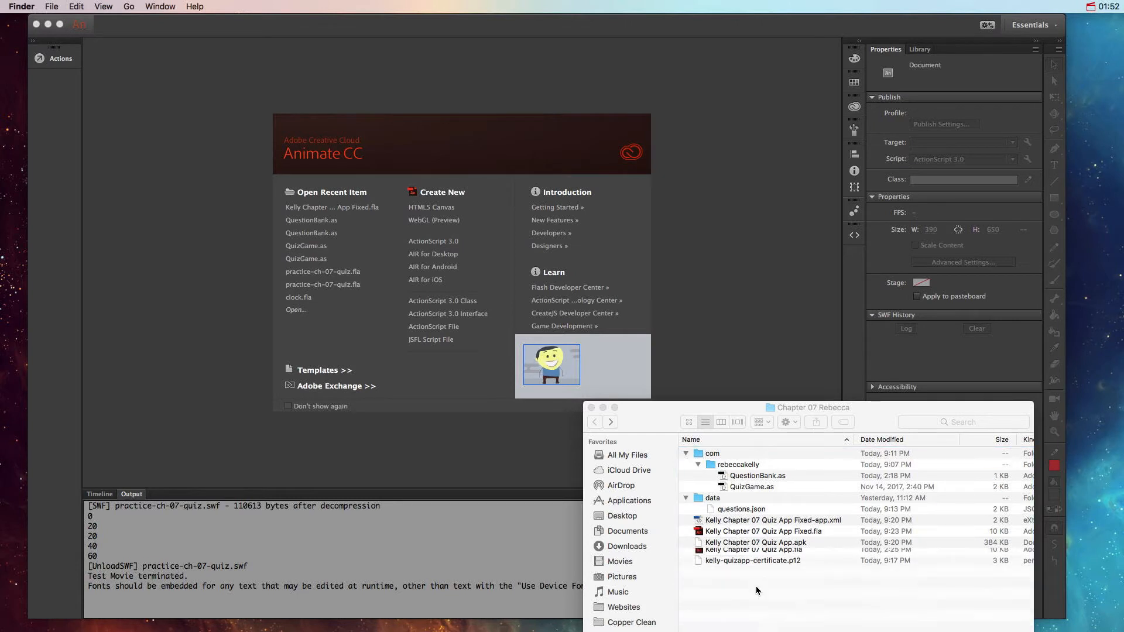
Step: Move the fixed app XML, the fixed FLA, the Quiz App.apk and the .p12 certificate to the Trash
{"action": "left_click", "coordinate": [764, 521]}
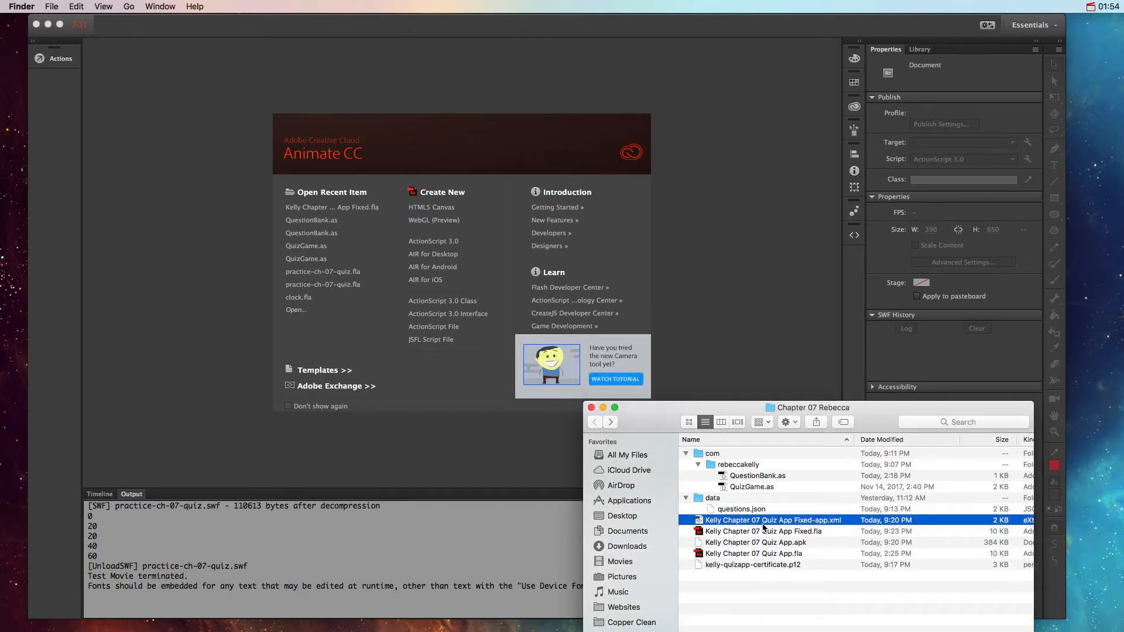
{"action": "left_click", "coordinate": [743, 545], "text": "shift"}
{"action": "right_click", "coordinate": [757, 544]}
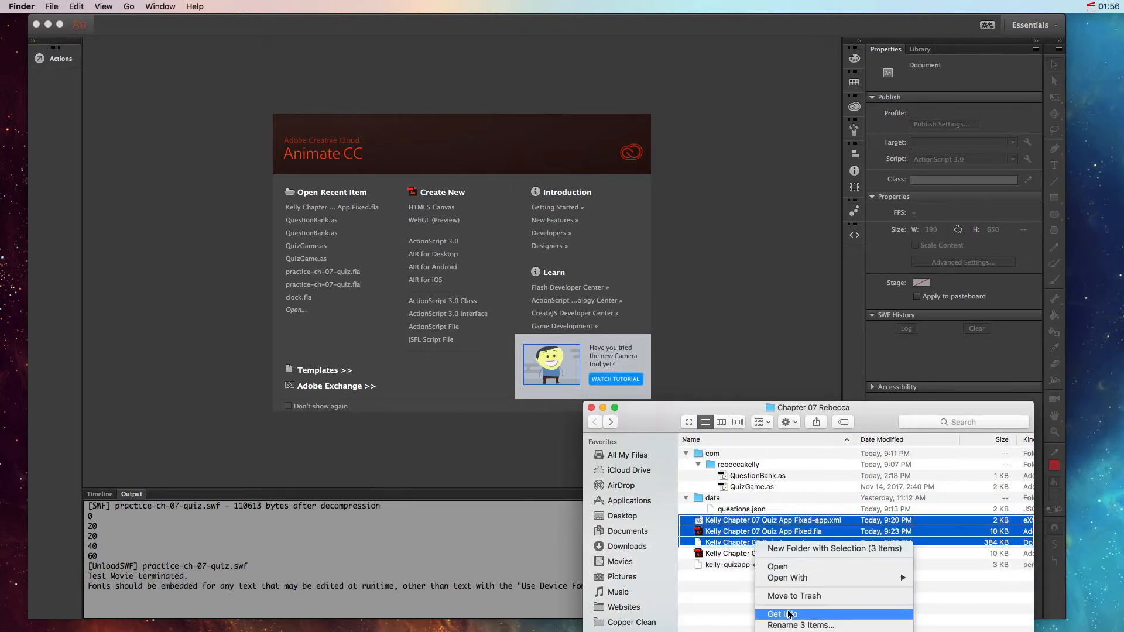
{"action": "left_click", "coordinate": [794, 597]}
{"action": "left_click", "coordinate": [720, 532]}
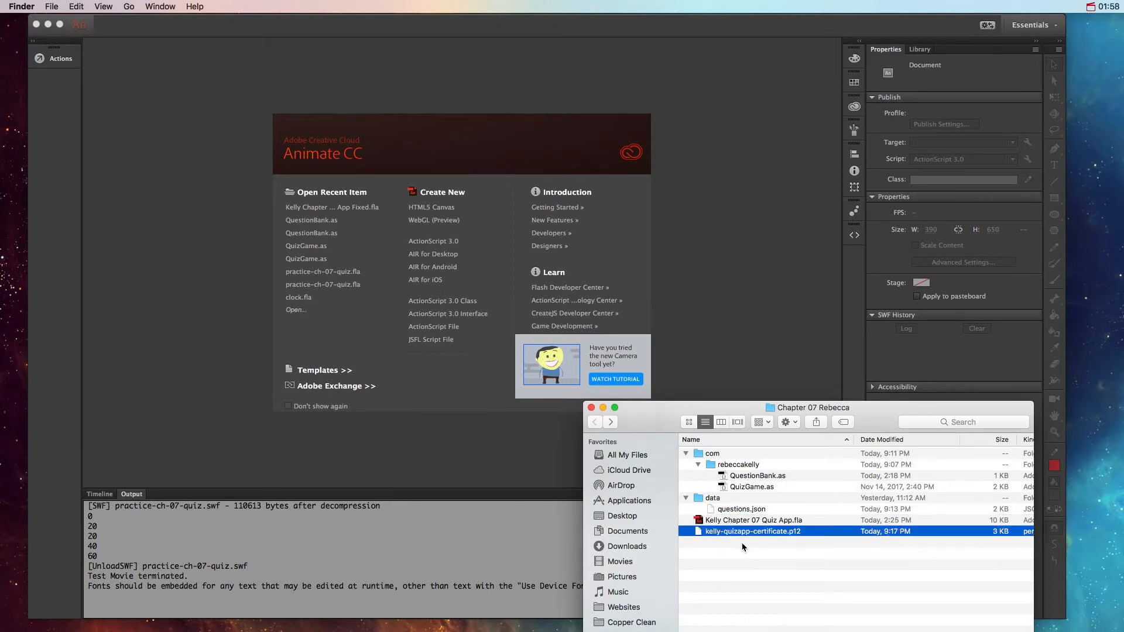
{"action": "right_click", "coordinate": [735, 538]}
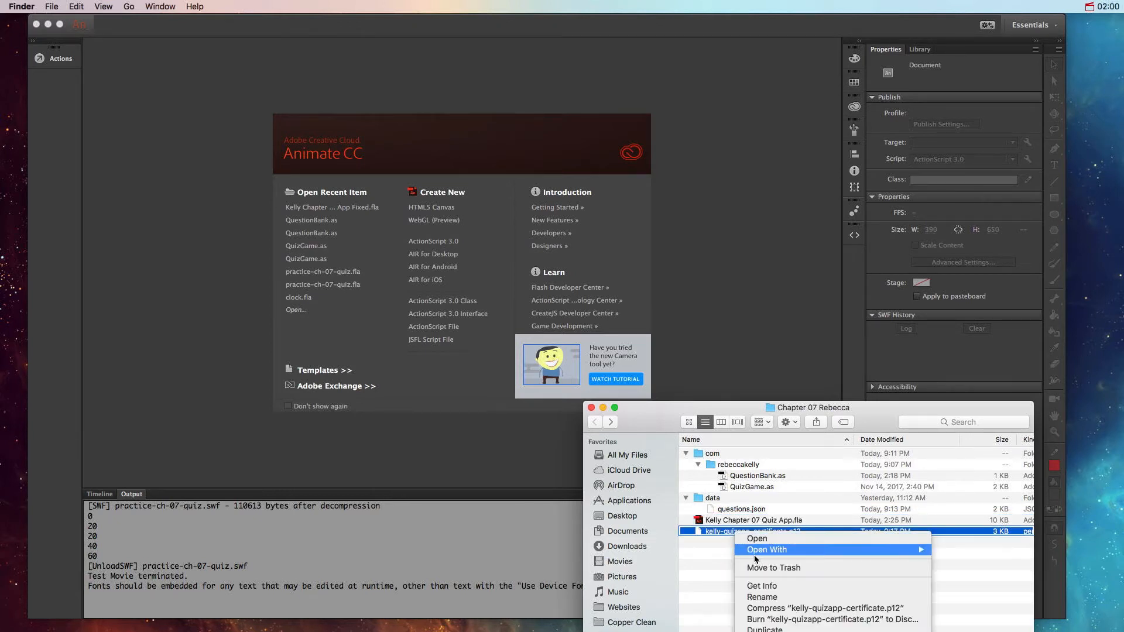
{"action": "left_click", "coordinate": [740, 568]}
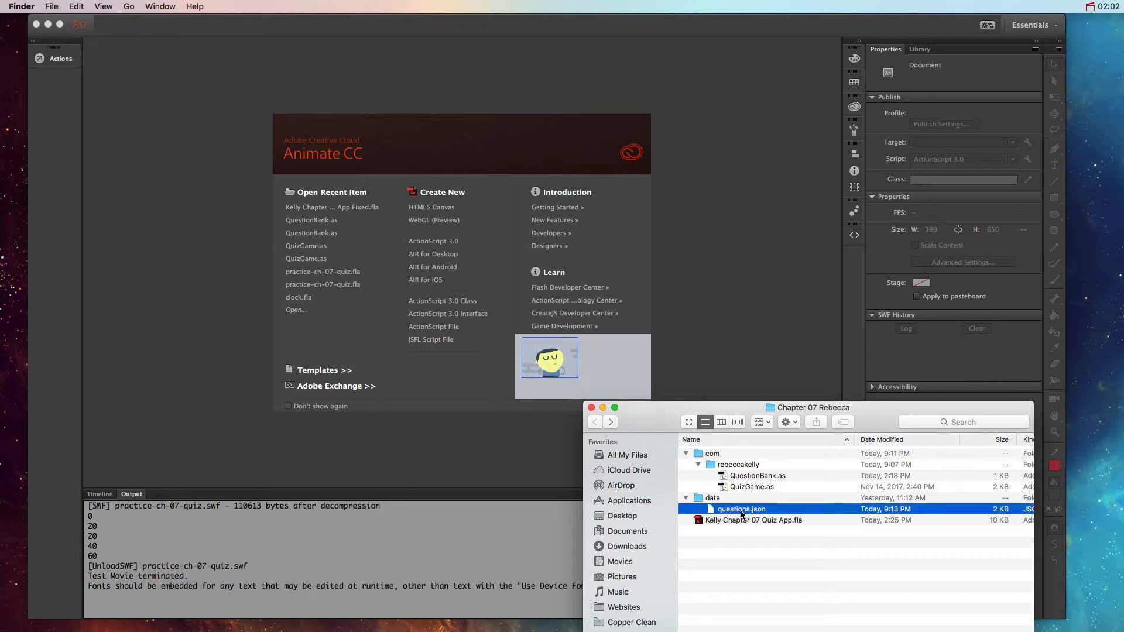
Step: Rename questions.json in the data folder as fixed-questions.json
{"action": "left_click", "coordinate": [742, 510]}
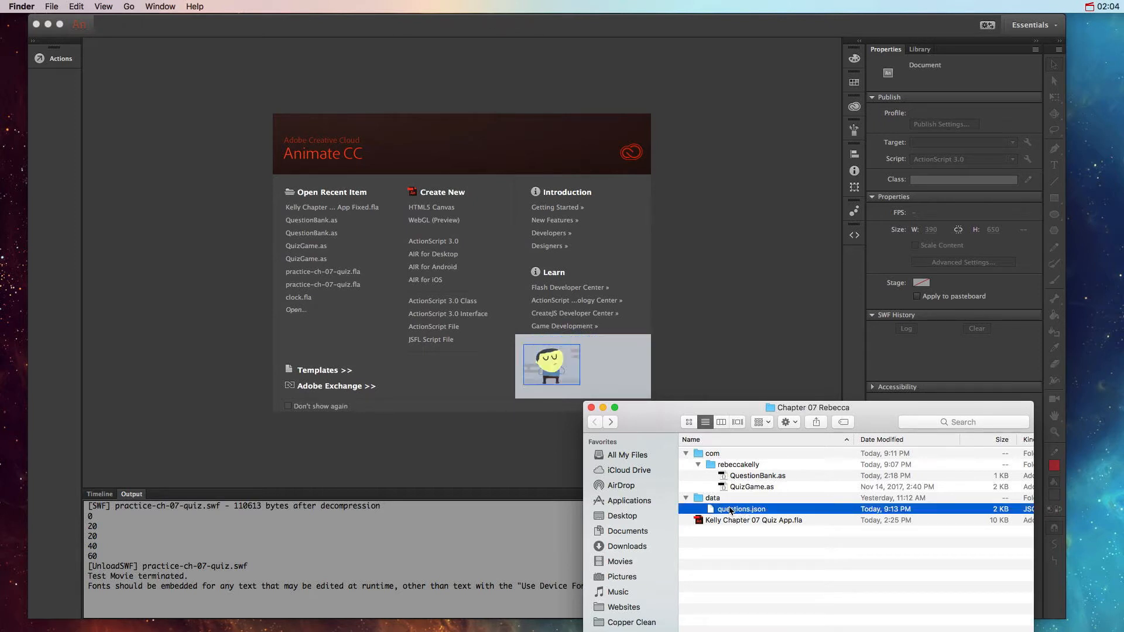
{"action": "left_click_drag", "start_coordinate": [881, 420], "coordinate": [914, 461]}
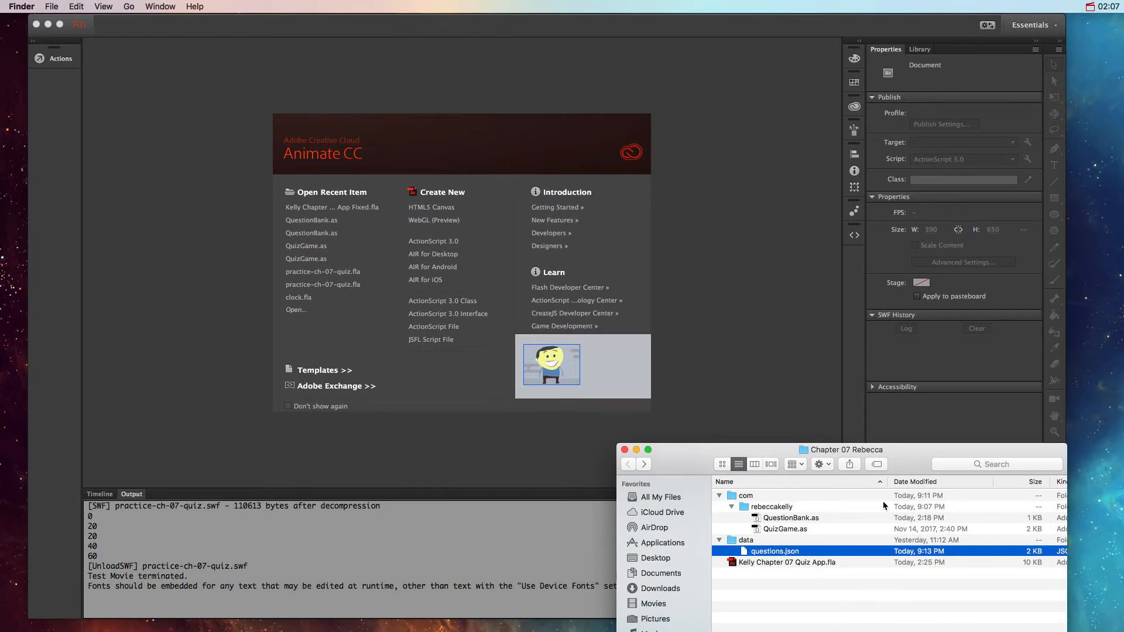
{"action": "double_click", "coordinate": [775, 551]}
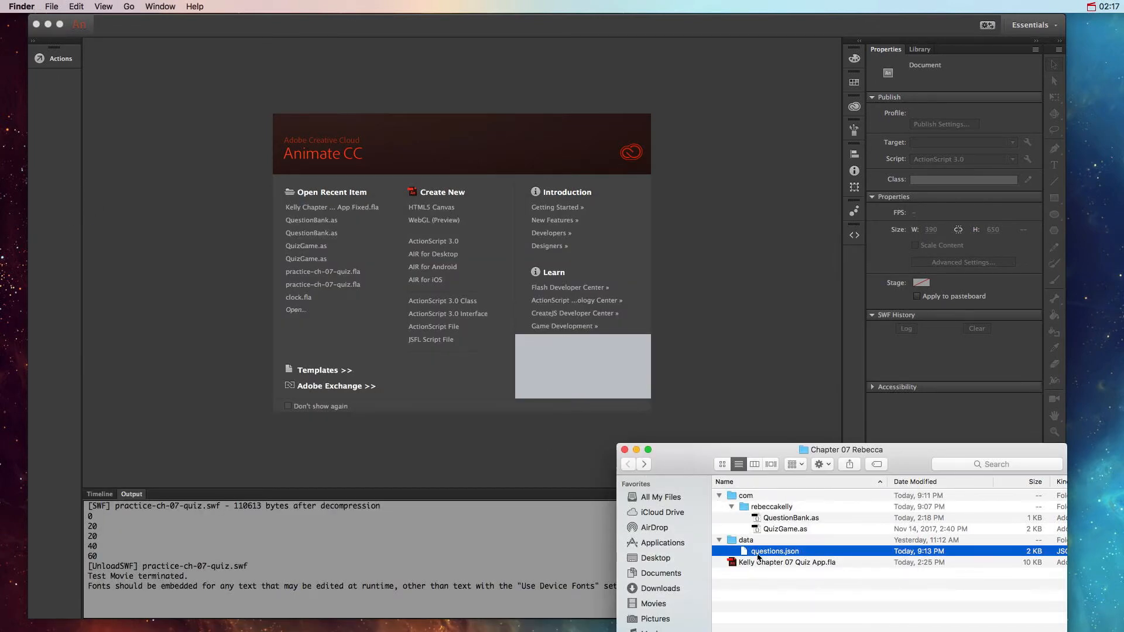
{"action": "left_click", "coordinate": [761, 553]}
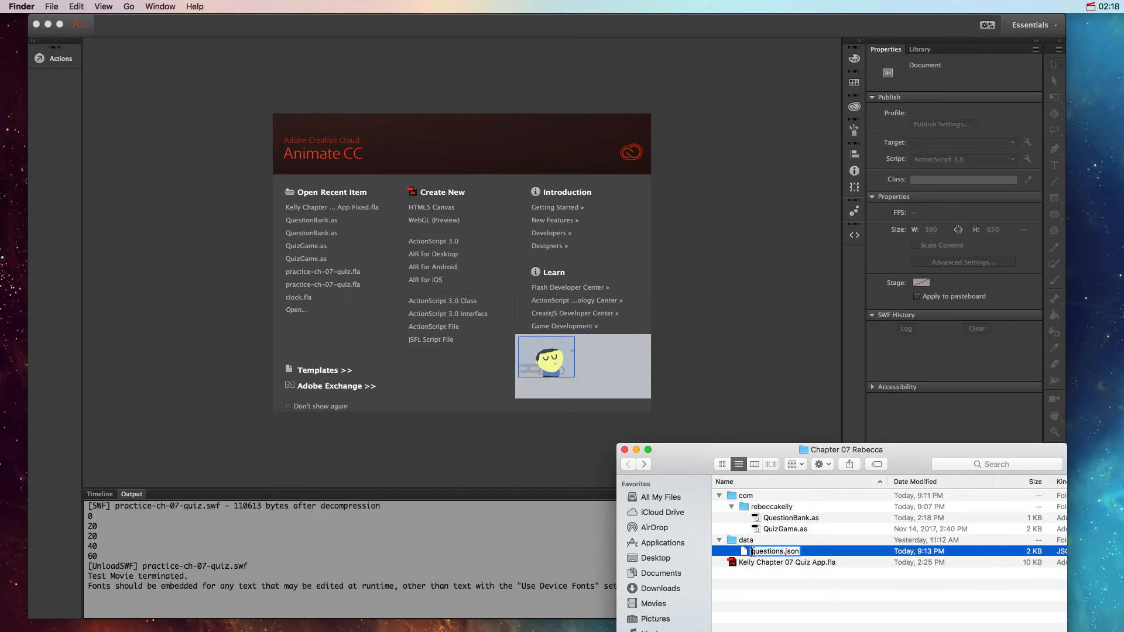
{"action": "left_click", "coordinate": [752, 553]}
{"action": "type", "text": "fixed-"}
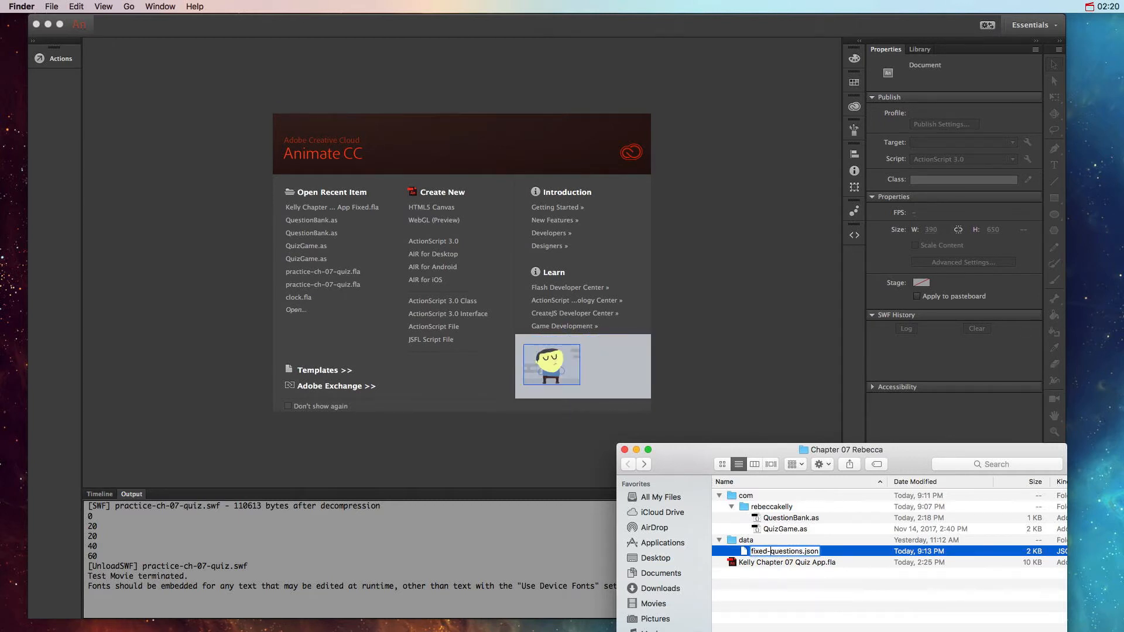
{"action": "key", "text": "Return"}
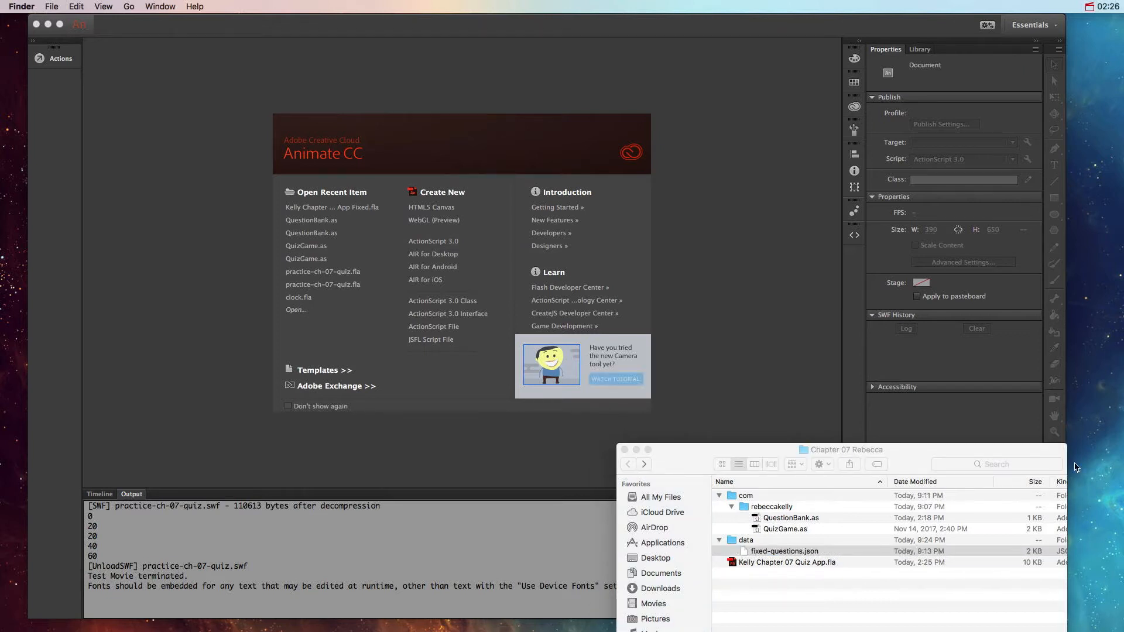
Step: Put the original questions.json into the data folder and open it in the Edge Code editor
{"action": "left_click_drag", "start_coordinate": [814, 571], "coordinate": [739, 545]}
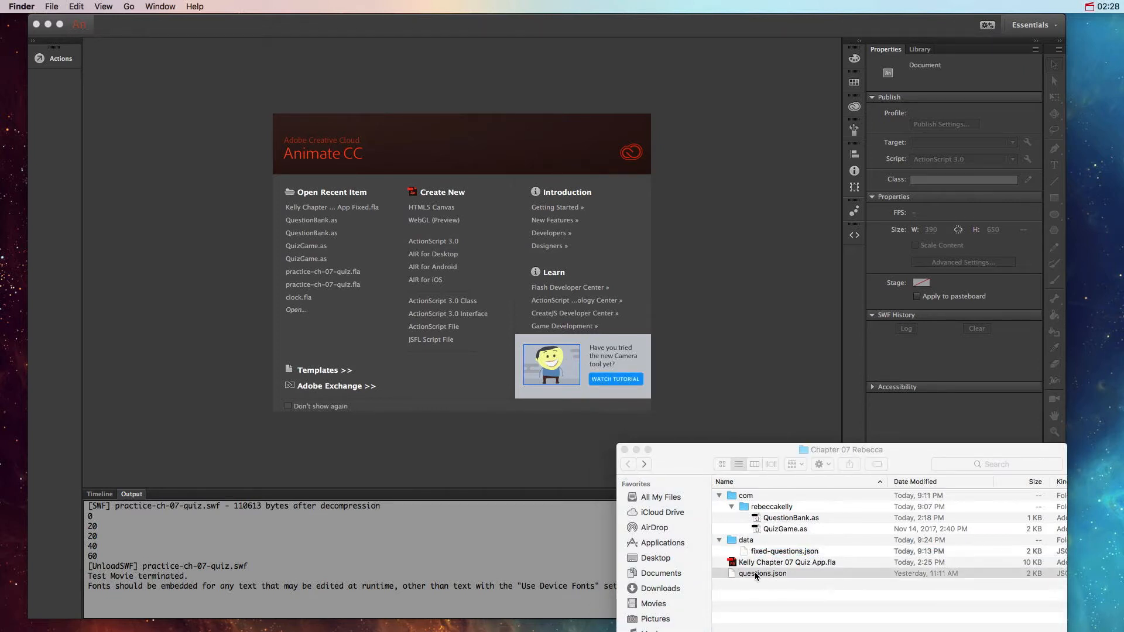
{"action": "left_click_drag", "start_coordinate": [762, 571], "coordinate": [749, 556]}
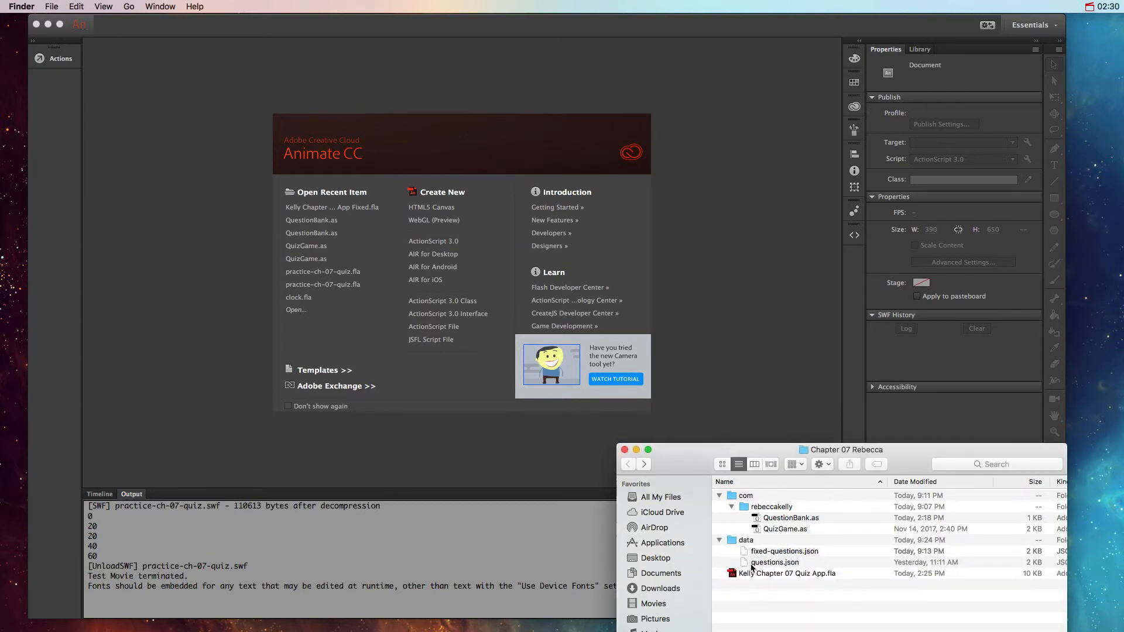
{"action": "double_click", "coordinate": [748, 565]}
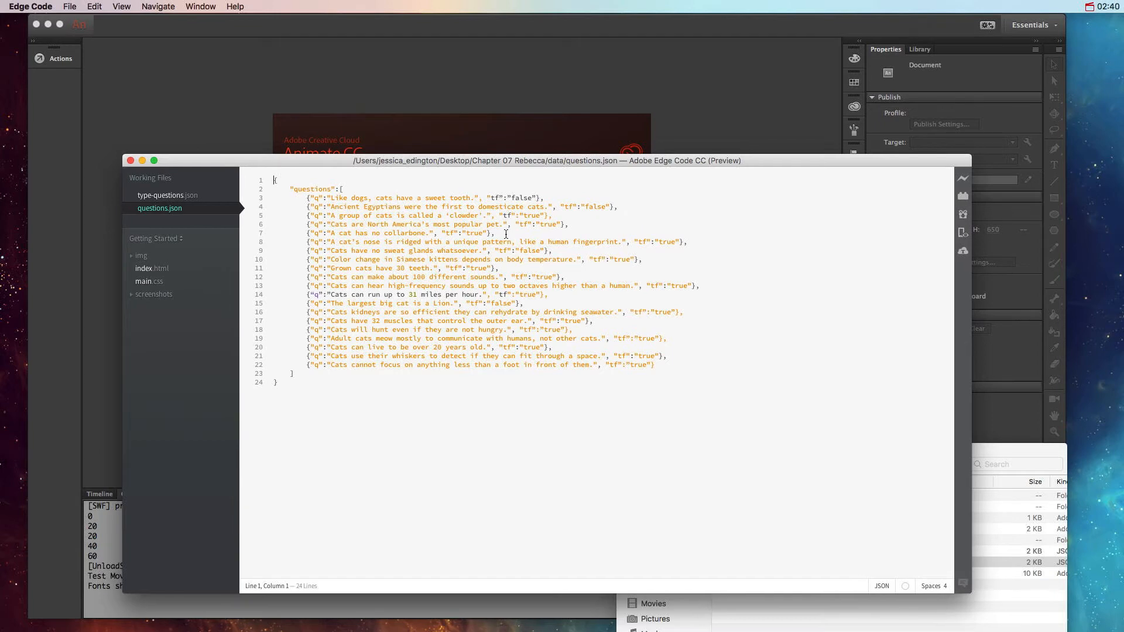
{"action": "key", "text": "super+equal"}
{"action": "key", "text": "super+equal"}
{"action": "key", "text": "super+equal"}
{"action": "key", "text": "super+equal"}
{"action": "key", "text": "super+equal"}
{"action": "key", "text": "super+equal"}
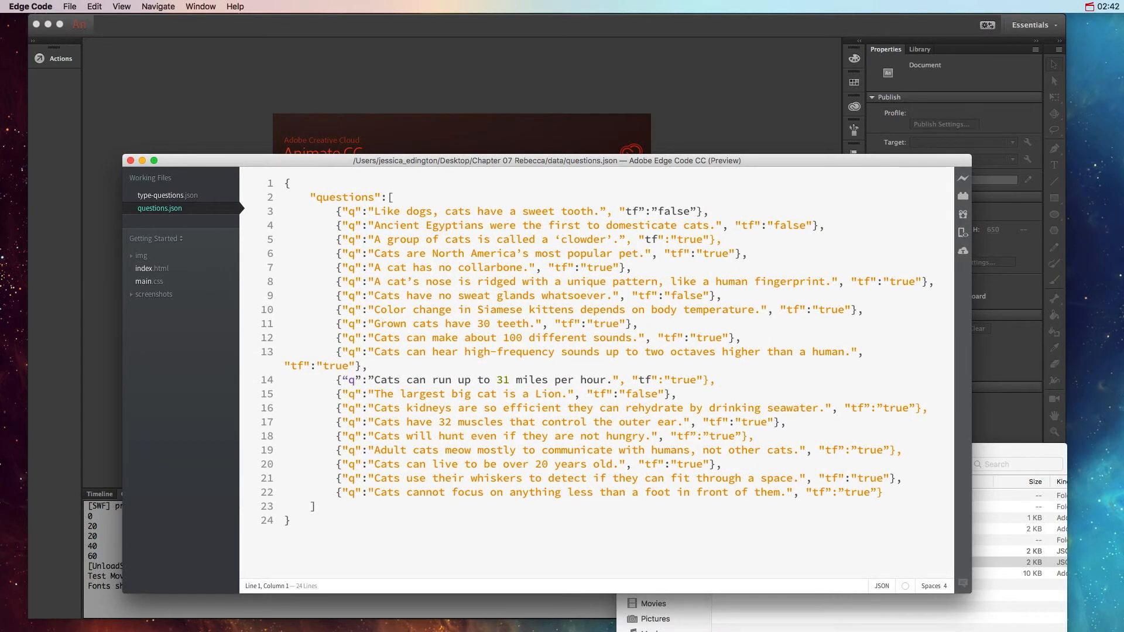
{"action": "key", "text": "super+equal"}
{"action": "key", "text": "super+minus"}
Step: Replace the curly quotation marks in the sweet tooth question on line 3 with straight ones
{"action": "left_click_drag", "start_coordinate": [625, 211], "coordinate": [619, 211]}
{"action": "left_click_drag", "start_coordinate": [647, 211], "coordinate": [641, 211]}
{"action": "left_click_drag", "start_coordinate": [605, 210], "coordinate": [599, 212]}
{"action": "type", "text": "\""}
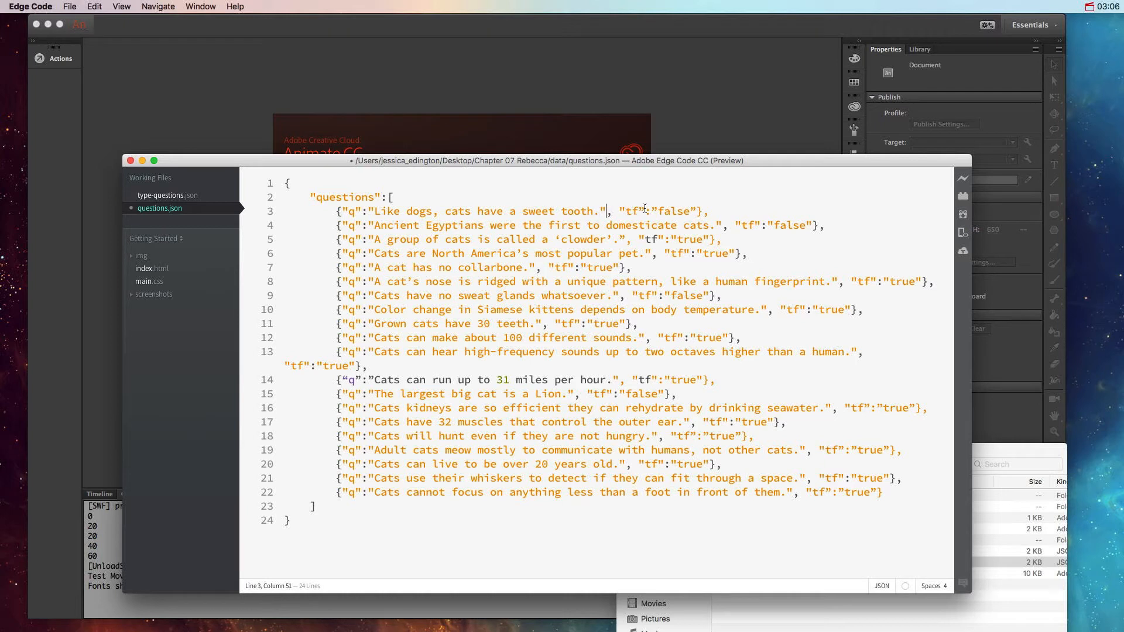
{"action": "left_click_drag", "start_coordinate": [643, 211], "coordinate": [693, 211]}
{"action": "type", "text": "\"q\":\""}
Step: Replace curly quotation marks on lines 5 and 14 with straight ones, and close the editor without saving
{"action": "left_click_drag", "start_coordinate": [626, 239], "coordinate": [619, 239]}
{"action": "type", "text": "\""}
{"action": "left_click_drag", "start_coordinate": [613, 239], "coordinate": [607, 238]}
{"action": "left_click_drag", "start_coordinate": [369, 268], "coordinate": [374, 269]}
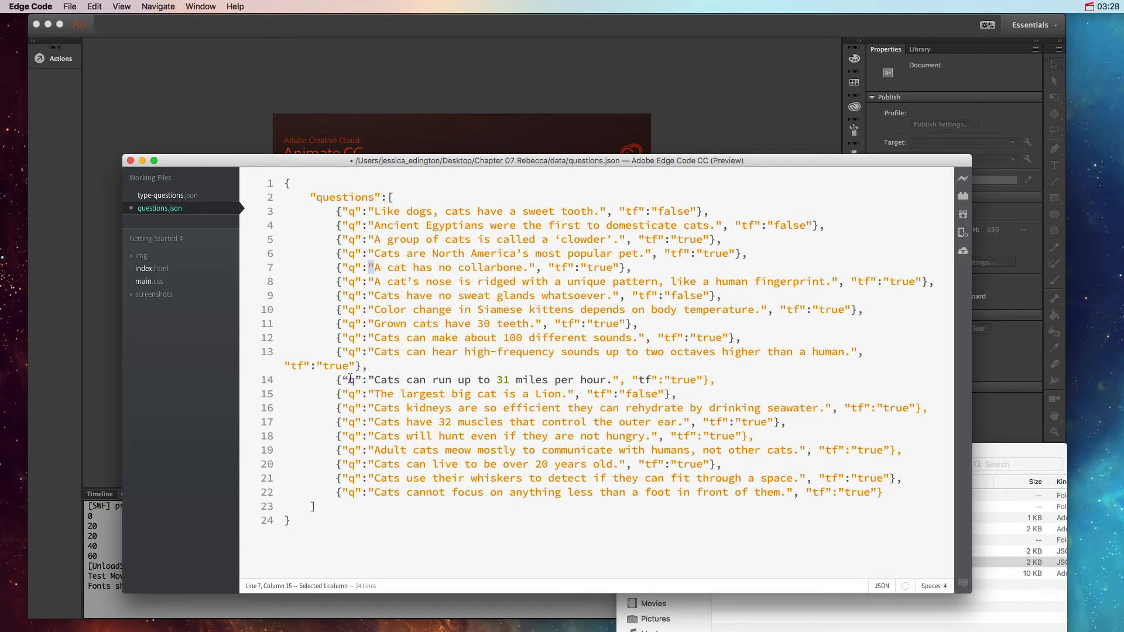
{"action": "left_click", "coordinate": [345, 380]}
{"action": "left_click_drag", "start_coordinate": [346, 380], "coordinate": [344, 380]}
{"action": "type", "text": "\""}
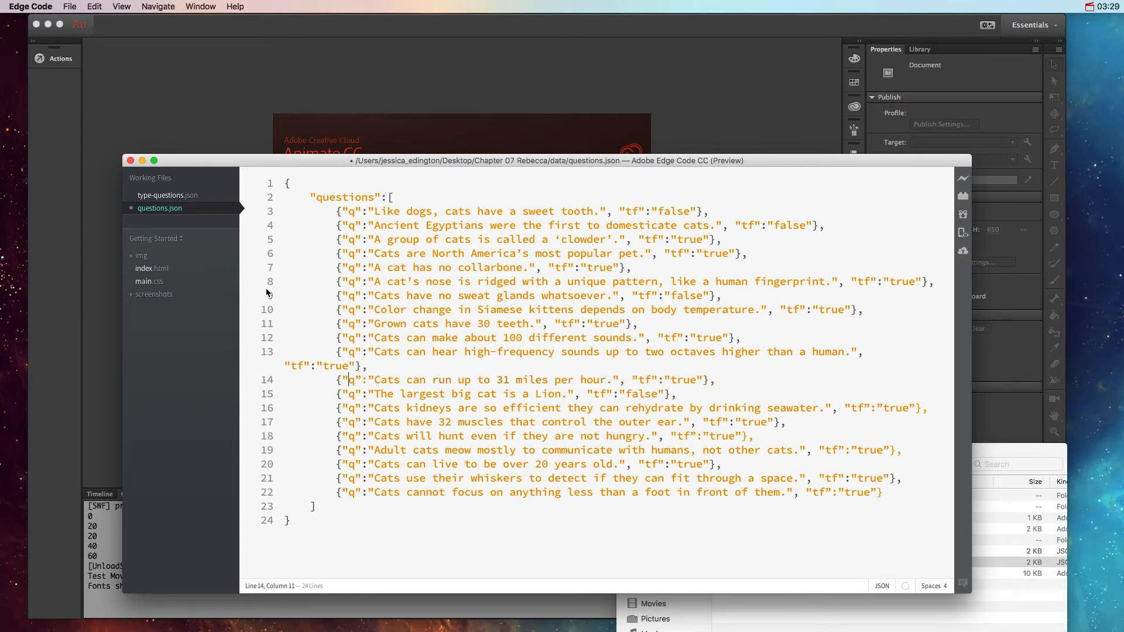
{"action": "left_click", "coordinate": [131, 162]}
{"action": "left_click", "coordinate": [430, 327]}
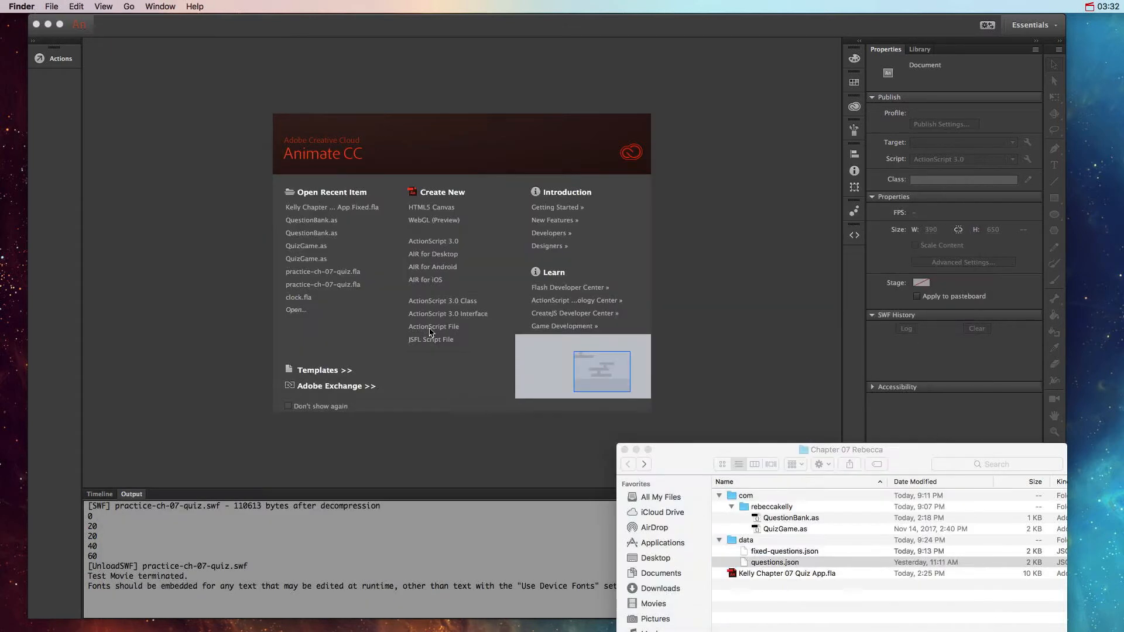
Step: Move the unfixed questions.json to the Trash and rename fixed-questions.json as questions.json
{"action": "left_click", "coordinate": [773, 562]}
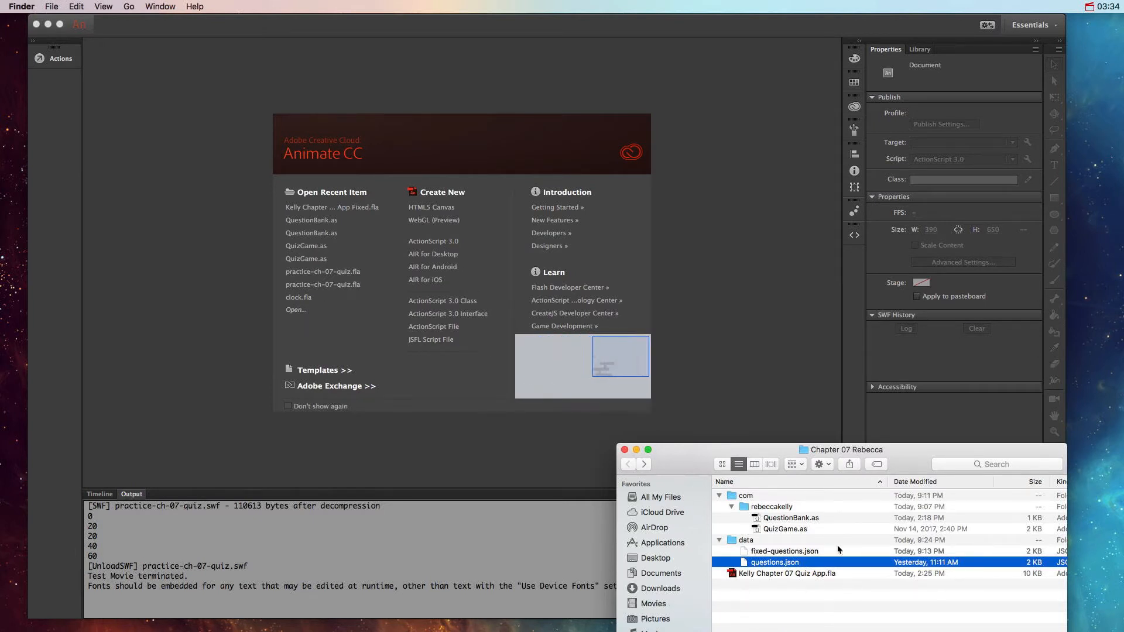
{"action": "key", "text": "super+BackSpace"}
{"action": "left_click", "coordinate": [793, 552]}
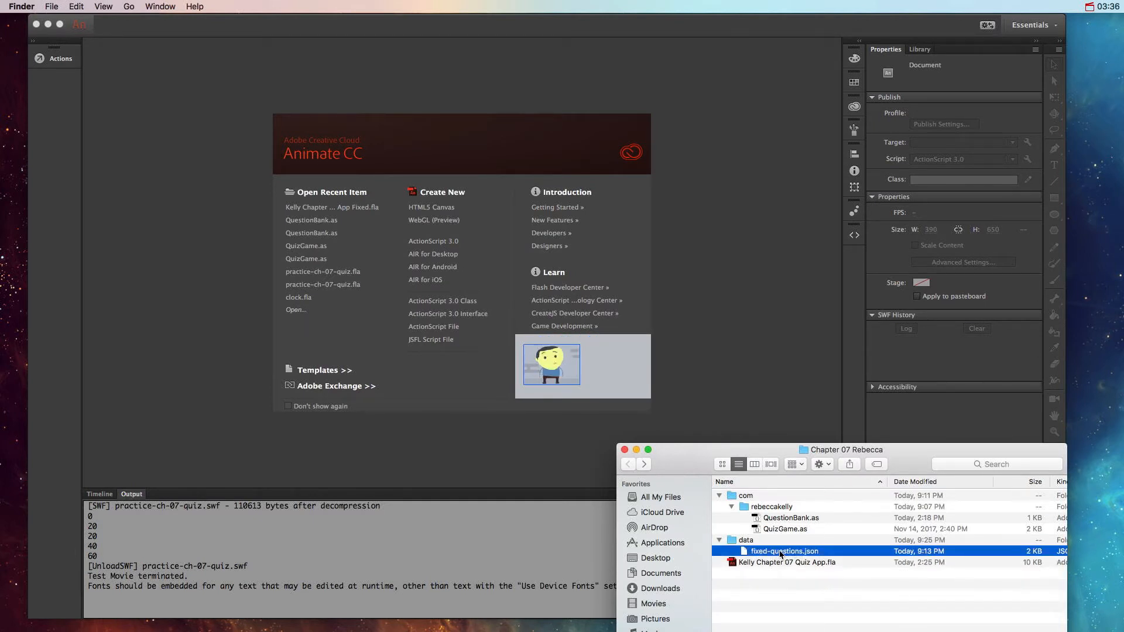
{"action": "left_click", "coordinate": [781, 552]}
{"action": "left_click", "coordinate": [772, 550]}
{"action": "key", "text": "BackSpace"}
{"action": "key", "text": "BackSpace"}
{"action": "key", "text": "BackSpace"}
{"action": "key", "text": "BackSpace"}
{"action": "key", "text": "BackSpace"}
{"action": "key", "text": "BackSpace"}
{"action": "key", "text": "Return"}
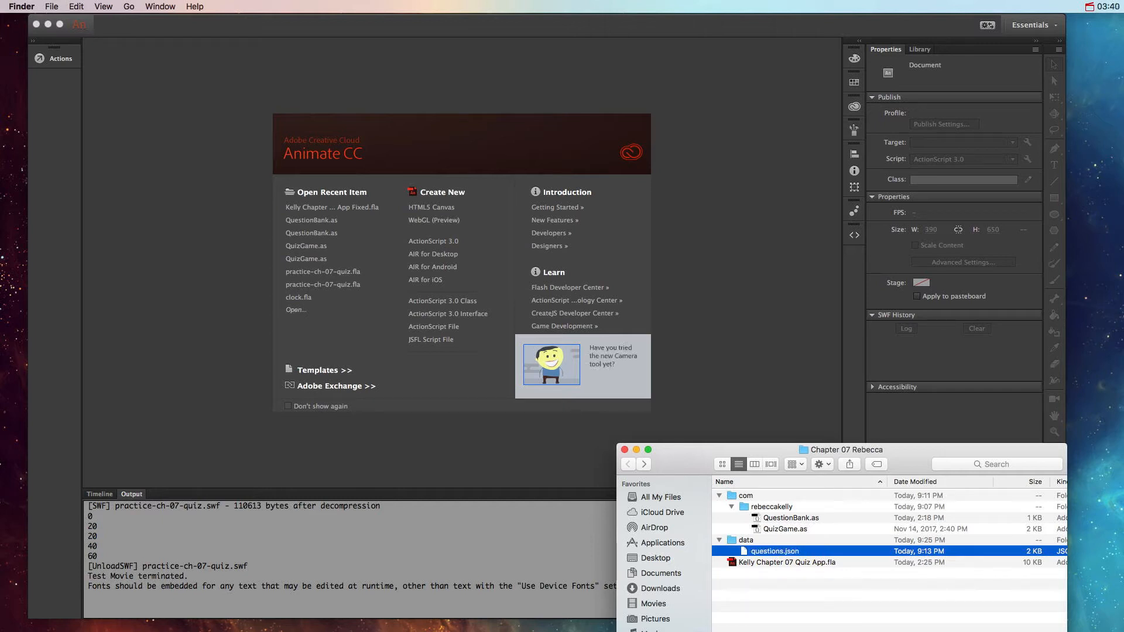
Step: Check the fixed questions.json in the code editor, and open the Chapter 07 Quiz App.fla in Animate with its timeline showing
{"action": "double_click", "coordinate": [744, 554]}
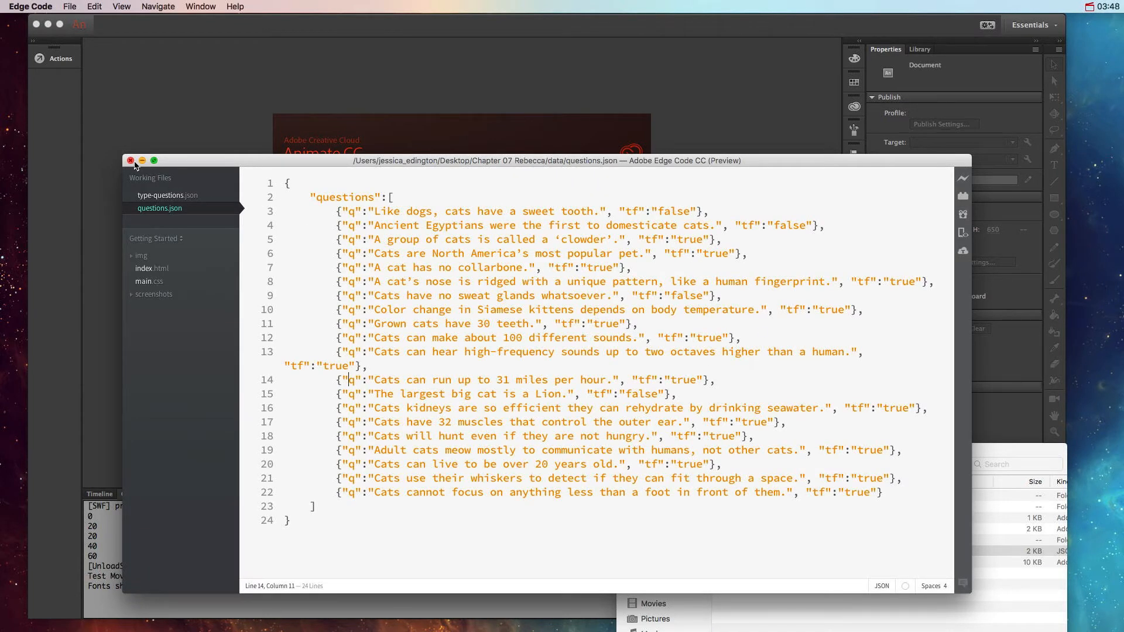
{"action": "left_click", "coordinate": [131, 161]}
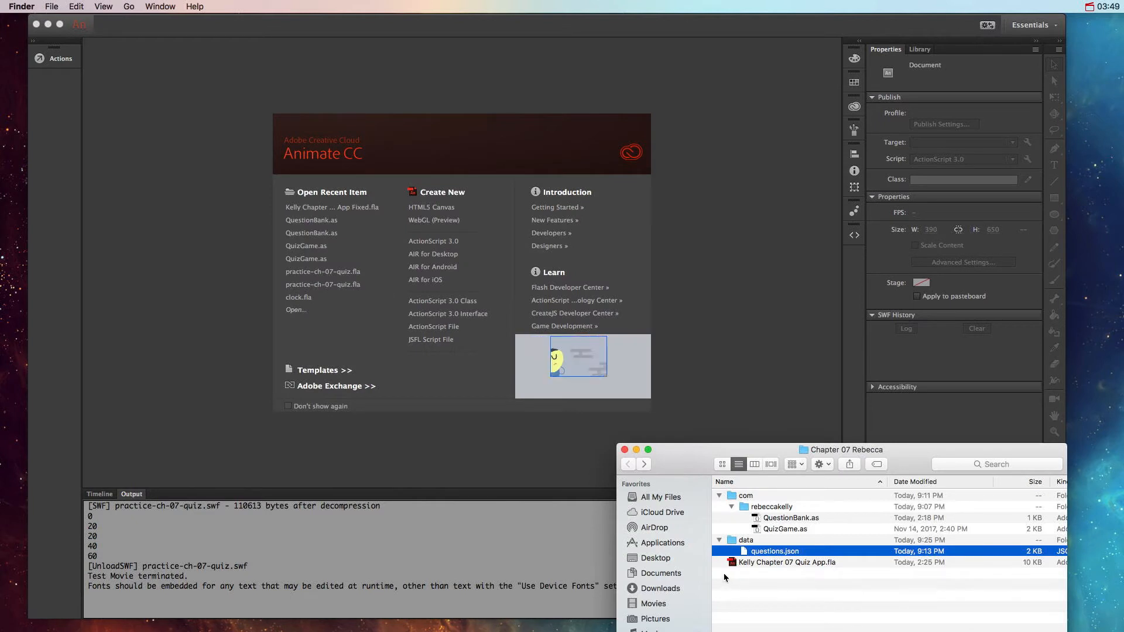
{"action": "double_click", "coordinate": [730, 563]}
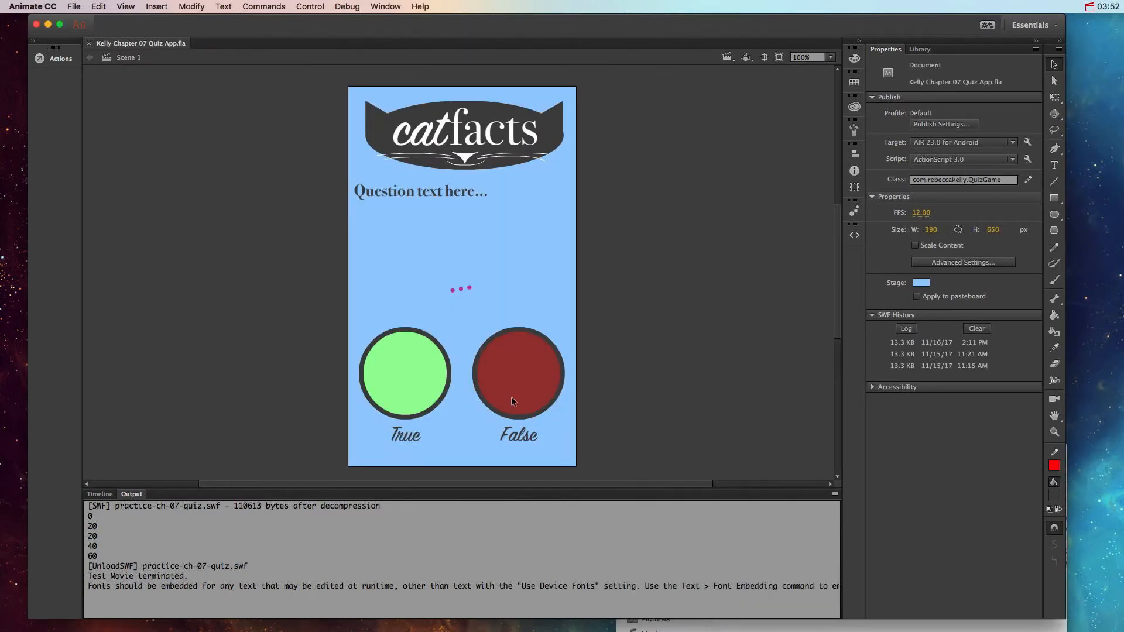
{"action": "left_click", "coordinate": [100, 494]}
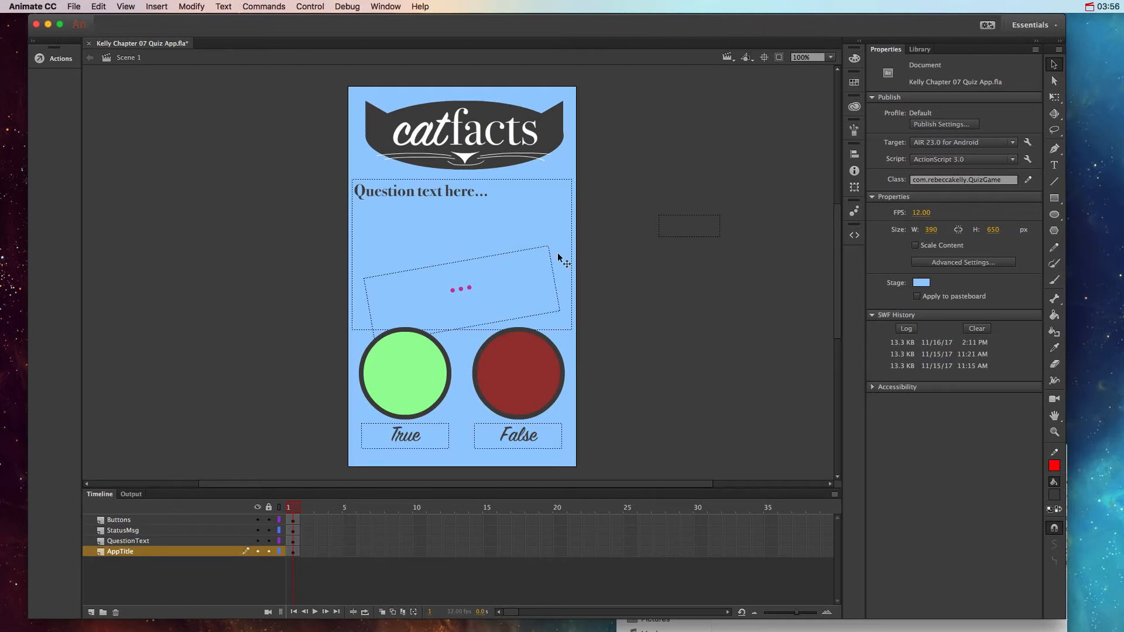
Step: Give the green True button on the stage the instance name trueBtn
{"action": "left_click", "coordinate": [421, 359]}
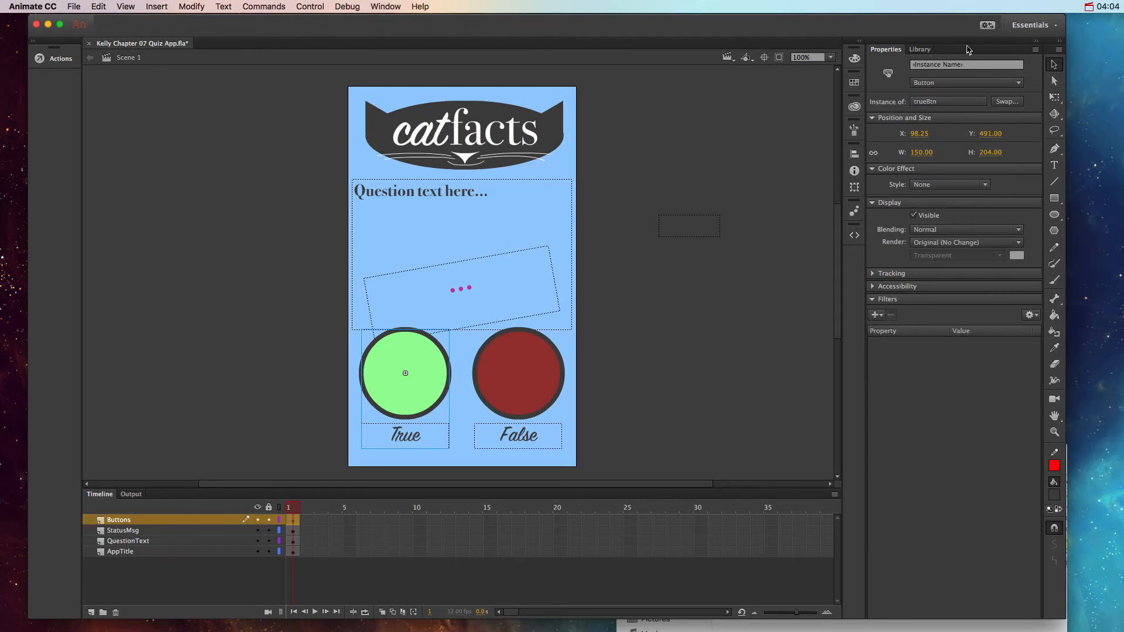
{"action": "left_click", "coordinate": [929, 65]}
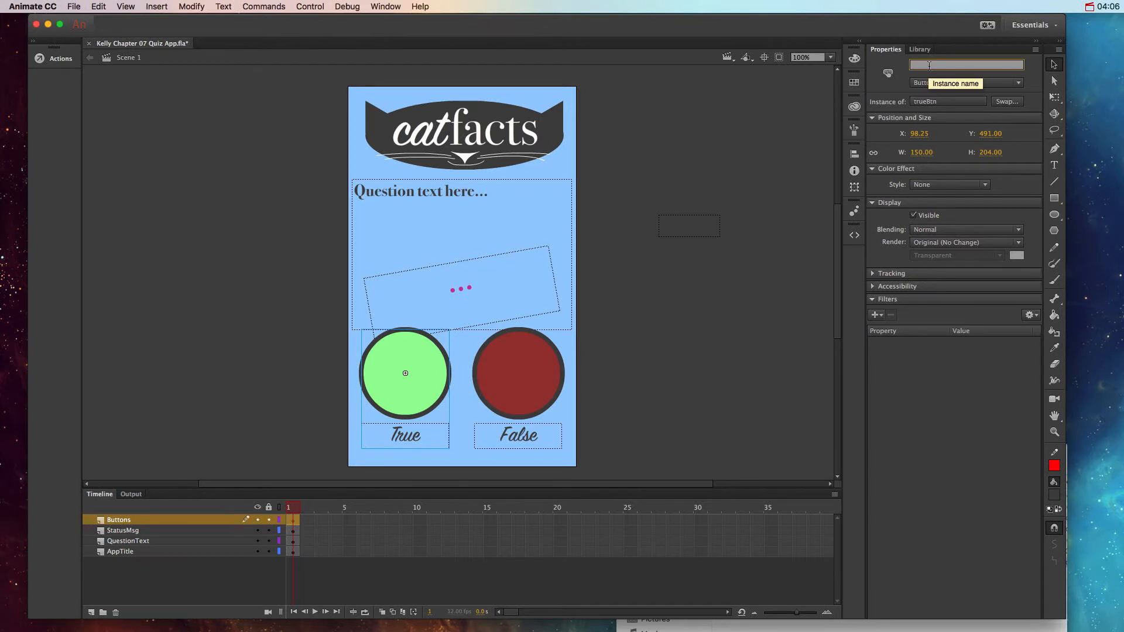
{"action": "type", "text": "t"}
{"action": "key", "text": "BackSpace"}
{"action": "key", "text": "BackSpace"}
{"action": "type", "text": "ueBtn"}
{"action": "key", "text": "Return"}
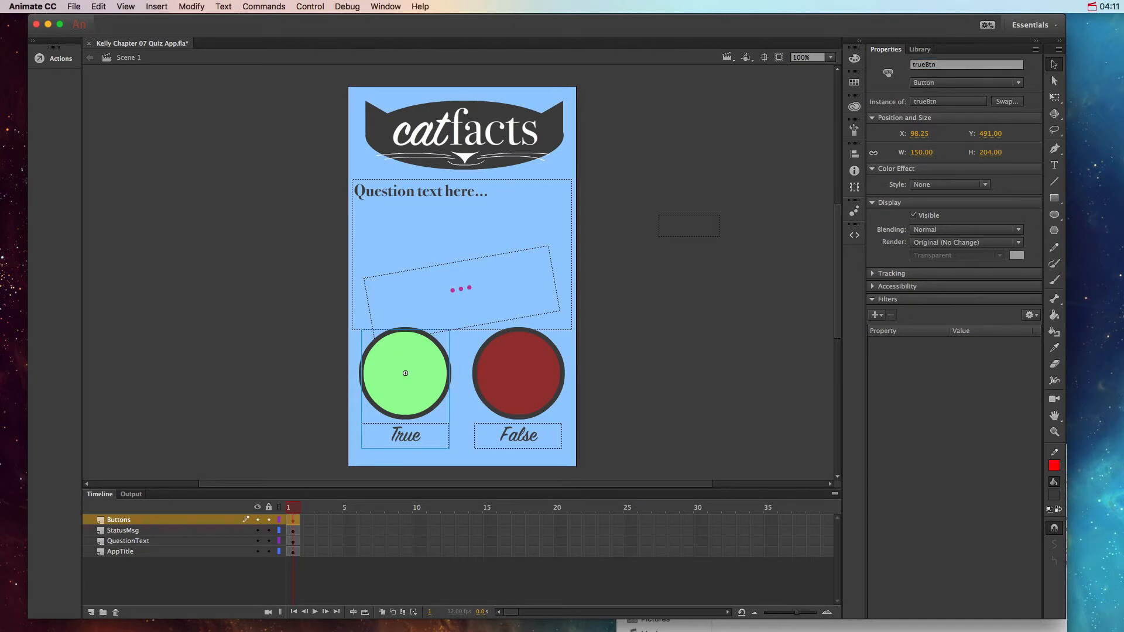
Step: Rename the trueBtn symbol in the library as TrueButton
{"action": "left_click", "coordinate": [920, 49]}
{"action": "left_click", "coordinate": [902, 216]}
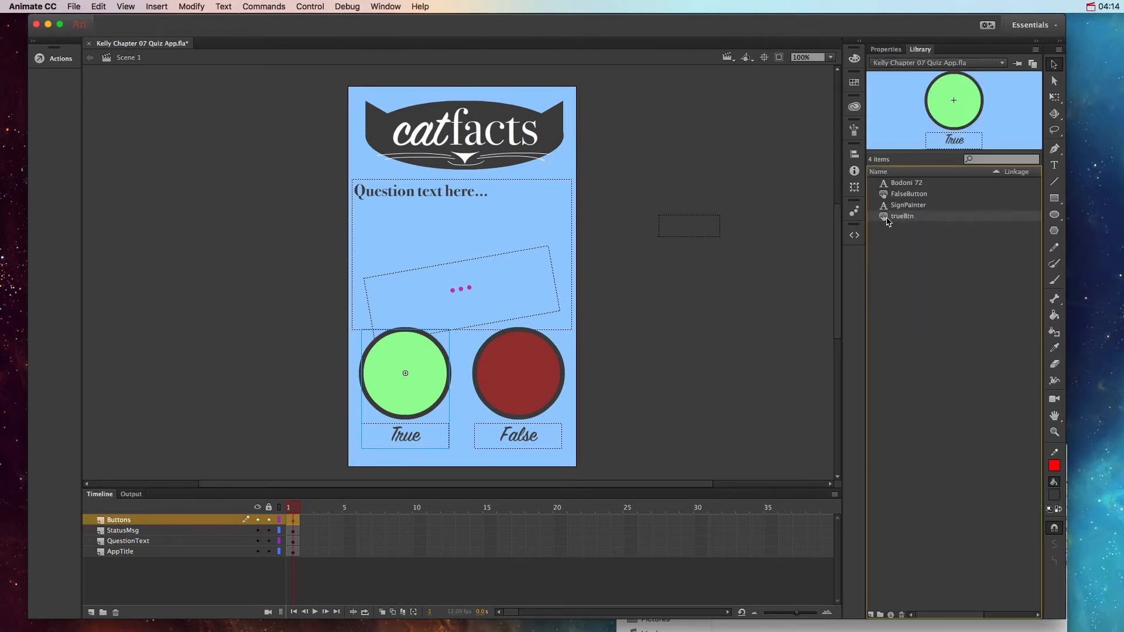
{"action": "right_click", "coordinate": [887, 218]}
{"action": "left_click", "coordinate": [915, 268]}
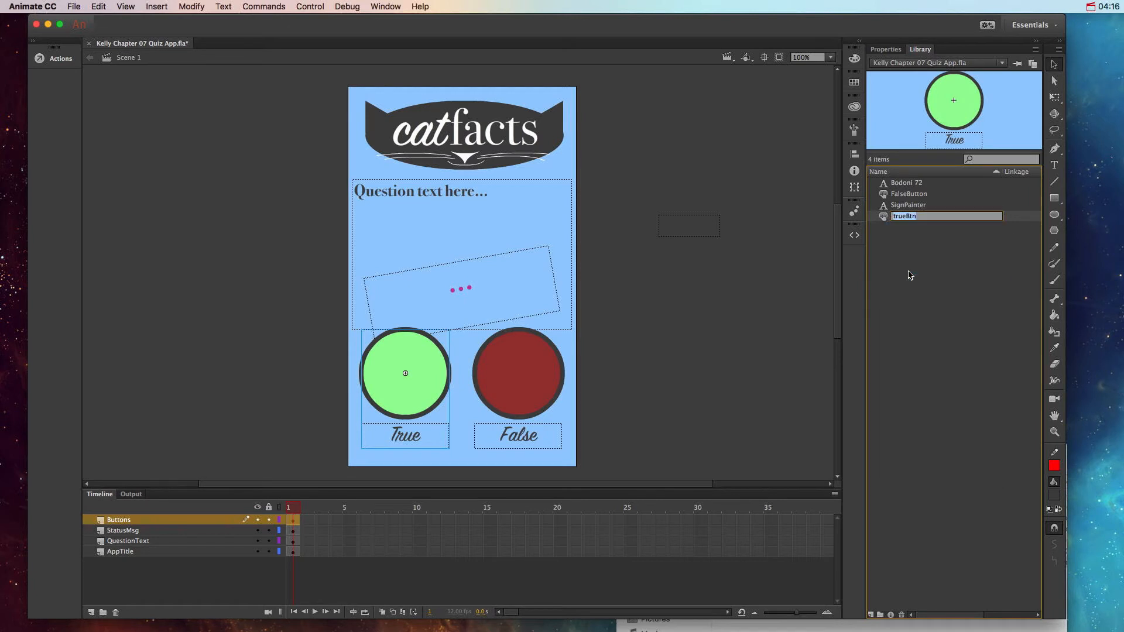
{"action": "type", "text": "trueButton"}
{"action": "key", "text": "BackSpace"}
{"action": "key", "text": "BackSpace"}
{"action": "key", "text": "BackSpace"}
{"action": "key", "text": "BackSpace"}
{"action": "key", "text": "BackSpace"}
{"action": "key", "text": "BackSpace"}
{"action": "key", "text": "BackSpace"}
{"action": "type", "text": "TrueButton"}
{"action": "key", "text": "Return"}
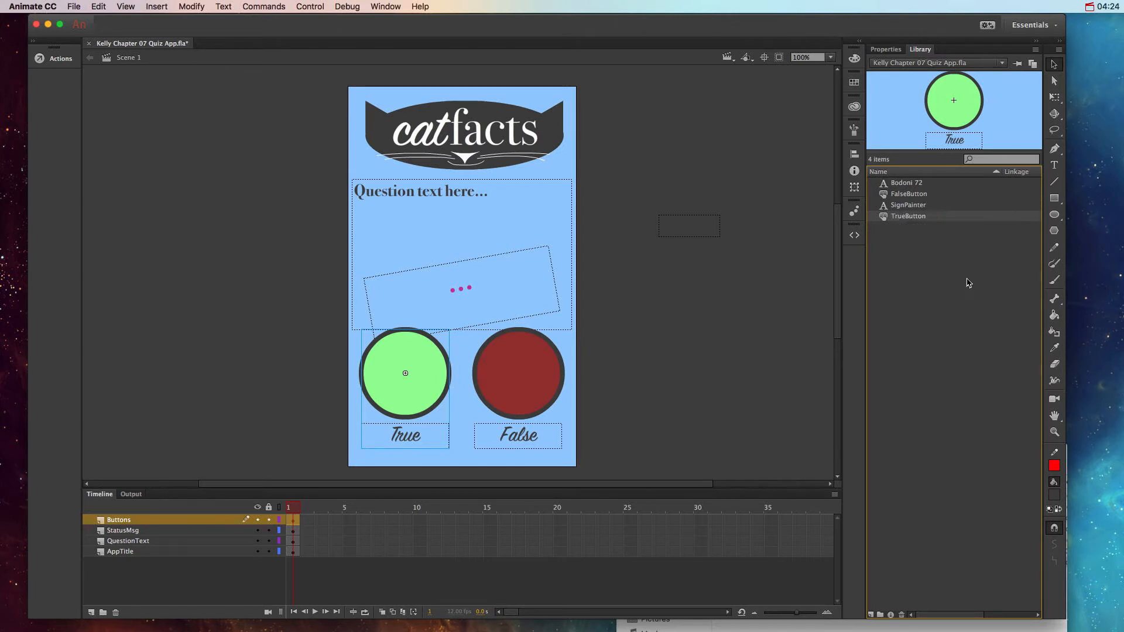
Step: Change the True label inside the TrueButton symbol to Static Text and return to Scene 1
{"action": "left_click", "coordinate": [465, 399]}
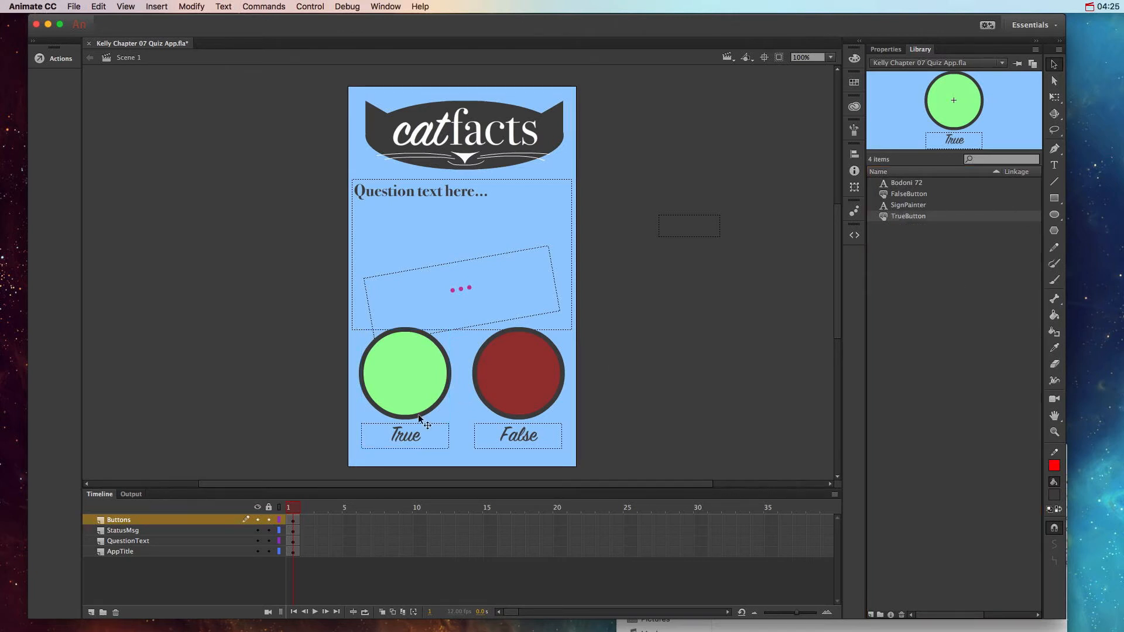
{"action": "double_click", "coordinate": [391, 396]}
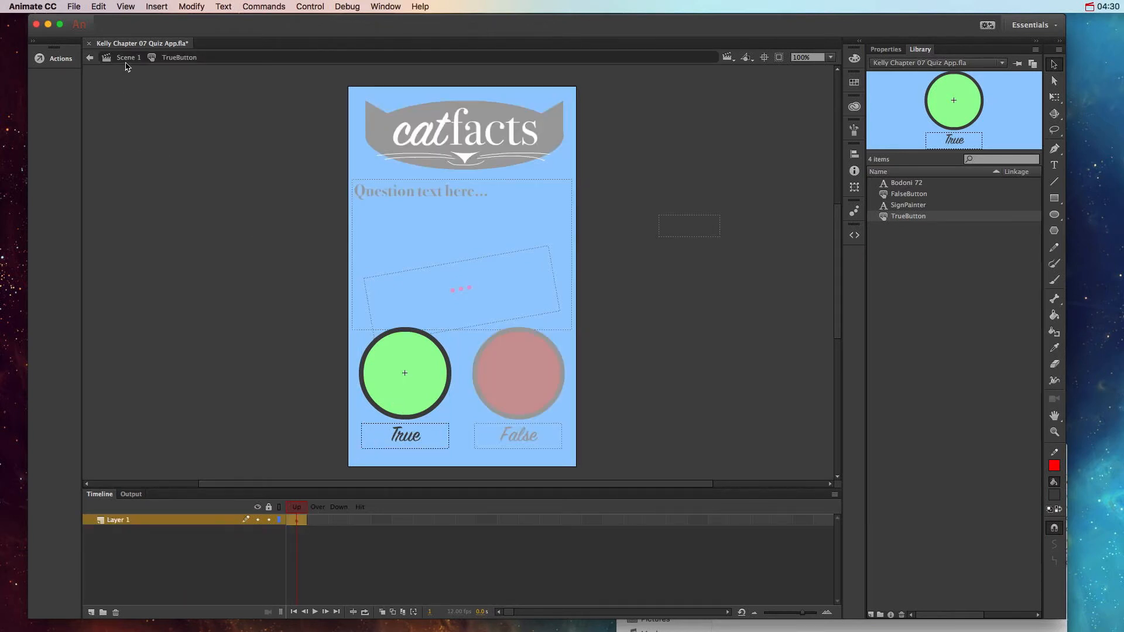
{"action": "left_click", "coordinate": [428, 424]}
{"action": "left_click", "coordinate": [887, 49]}
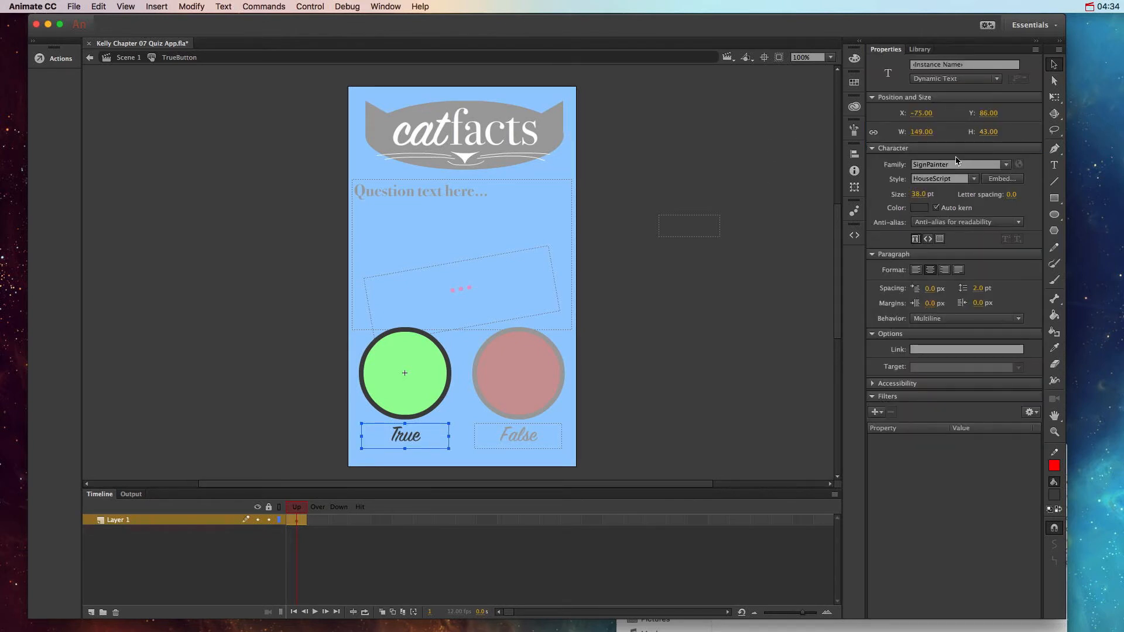
{"action": "left_click", "coordinate": [947, 80]}
{"action": "left_click", "coordinate": [946, 92]}
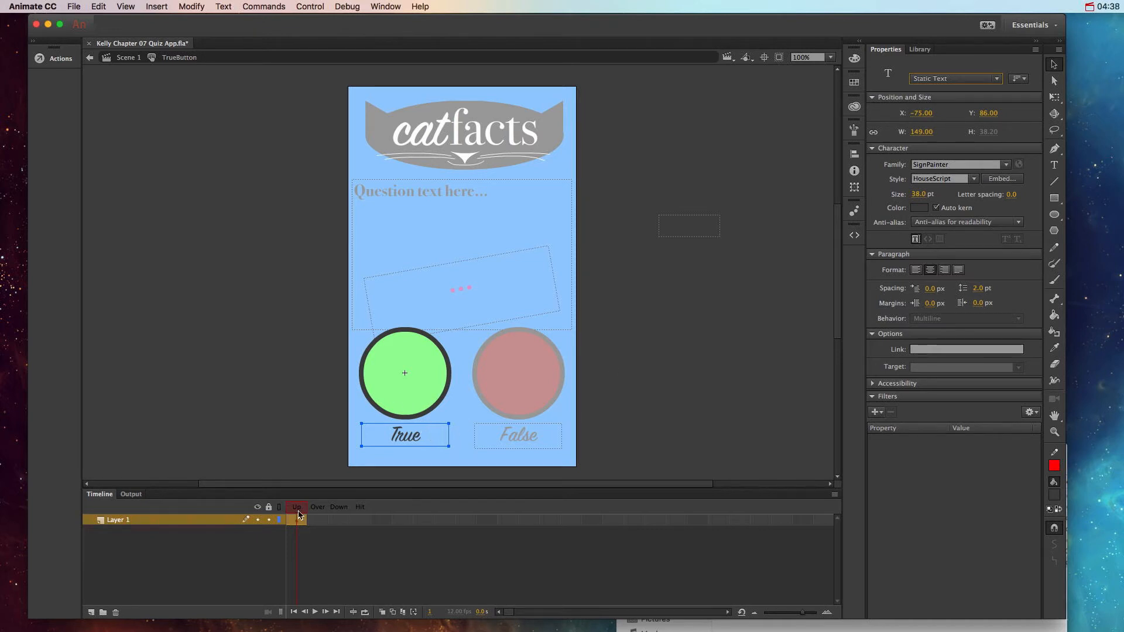
{"action": "left_click", "coordinate": [321, 514]}
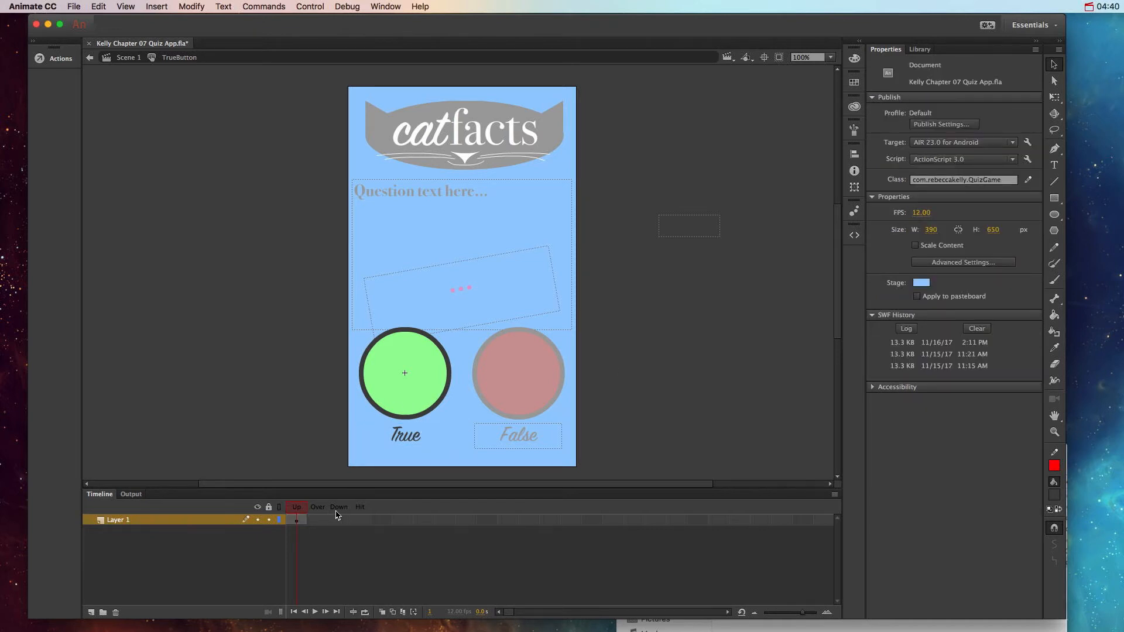
{"action": "left_click", "coordinate": [125, 57]}
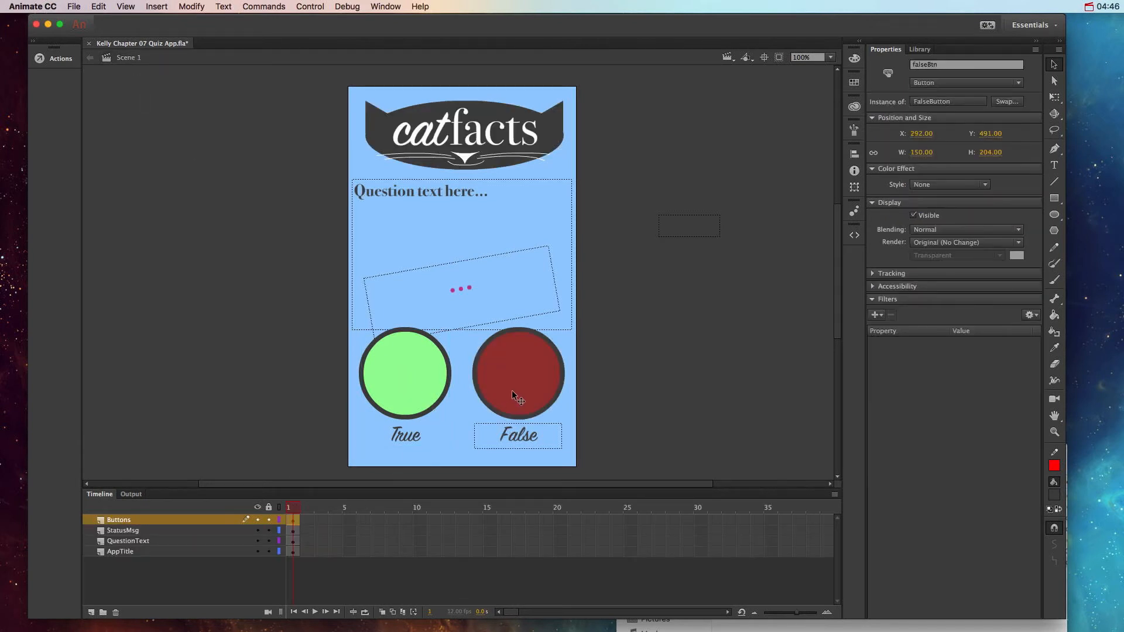
Step: Change the False label inside the FalseButton symbol to Static Text and return to Scene 1
{"action": "double_click", "coordinate": [543, 374]}
{"action": "left_click", "coordinate": [545, 445]}
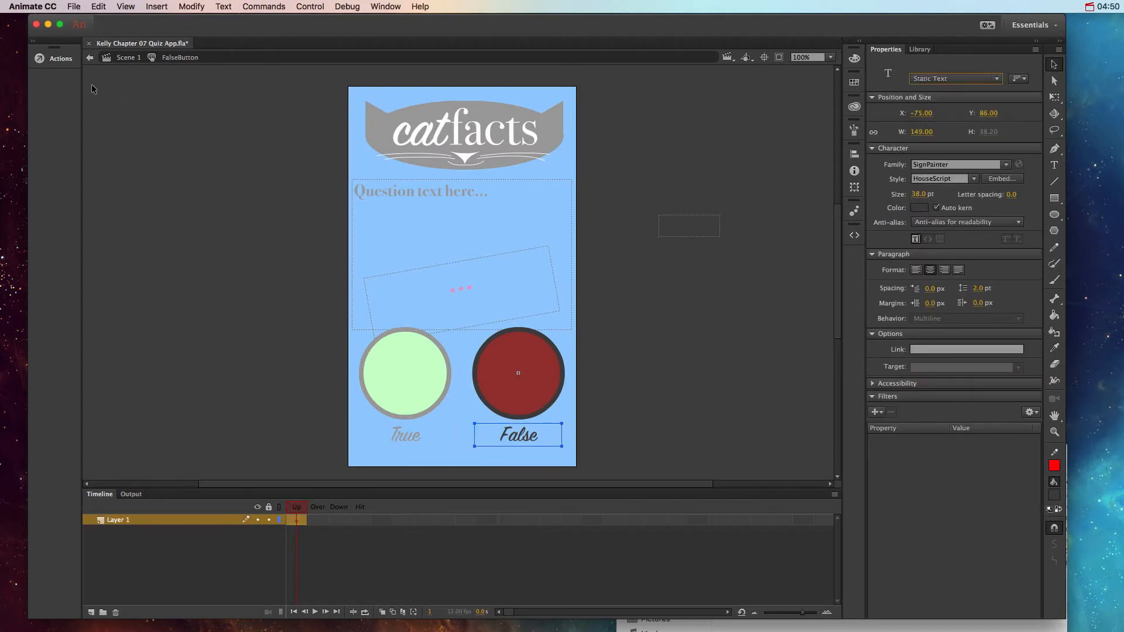
{"action": "left_click", "coordinate": [114, 60]}
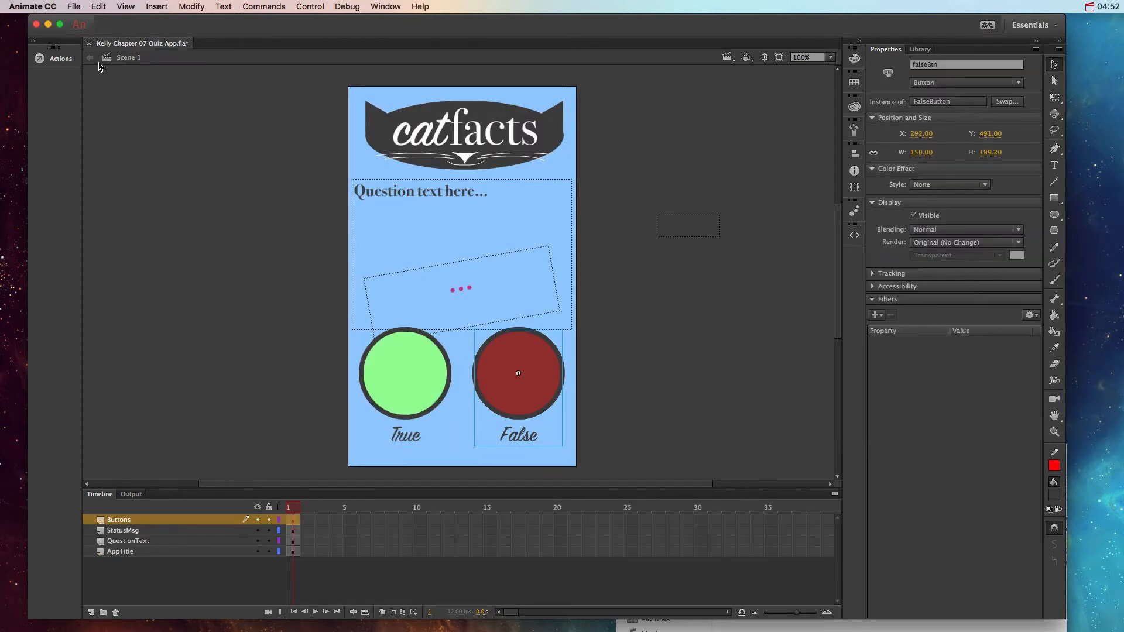
Step: Shorten the questionText field to a height of about 112 px so it ends above the status message
{"action": "left_click", "coordinate": [307, 272]}
{"action": "left_click", "coordinate": [489, 246]}
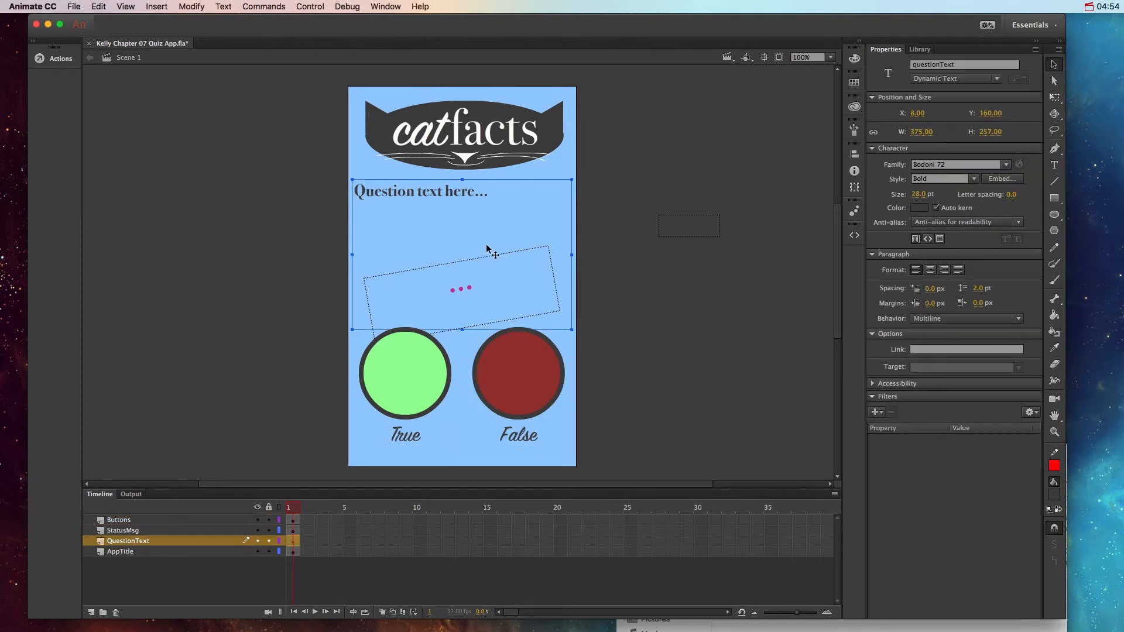
{"action": "left_click_drag", "start_coordinate": [461, 267], "coordinate": [458, 244]}
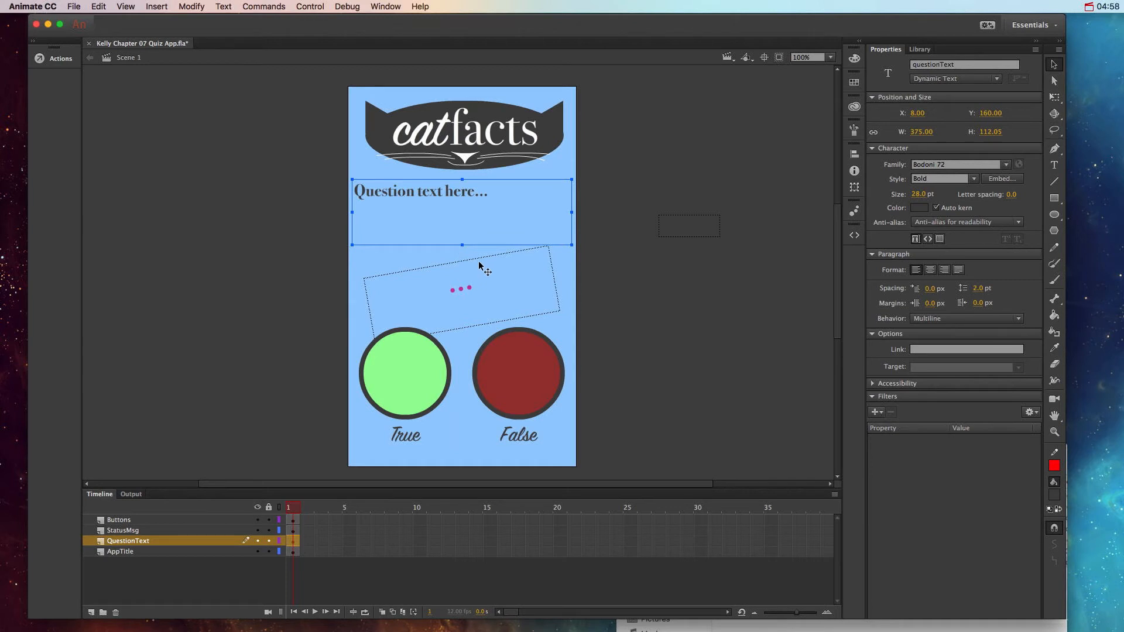
Step: Set the font family of the questionText field to Calibri
{"action": "left_click", "coordinate": [1007, 166]}
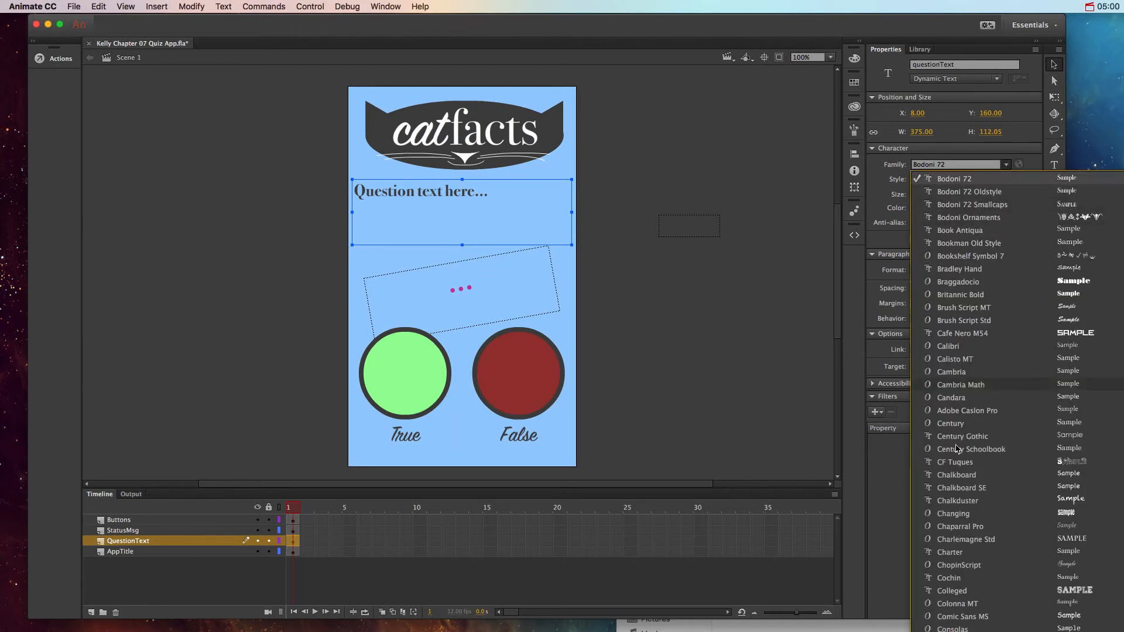
{"action": "left_click", "coordinate": [961, 359]}
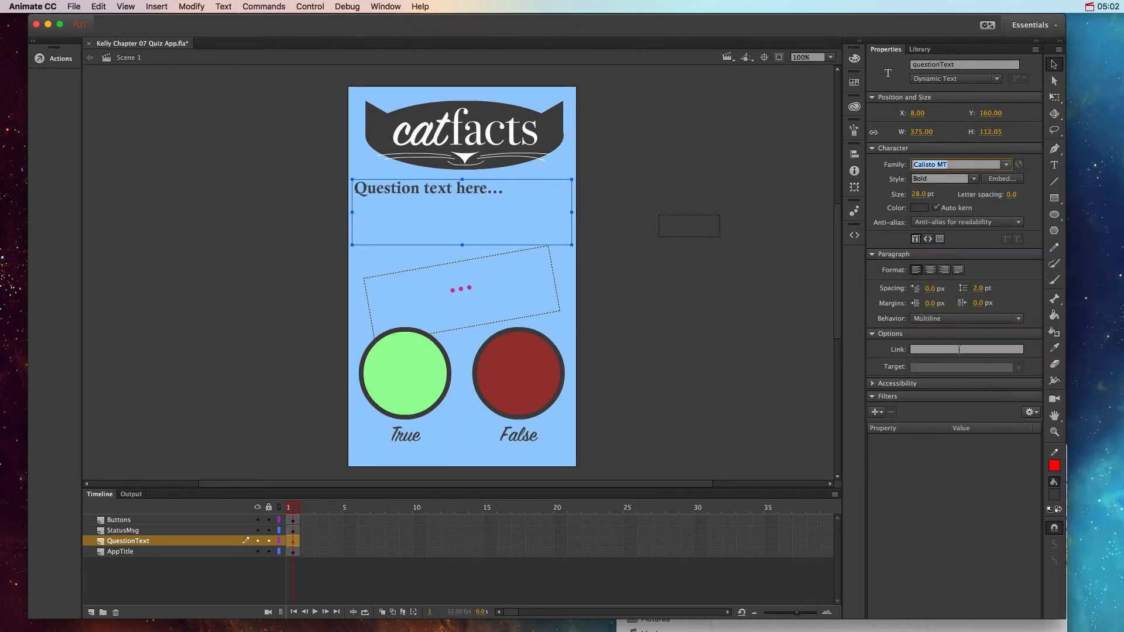
{"action": "left_click", "coordinate": [1005, 166]}
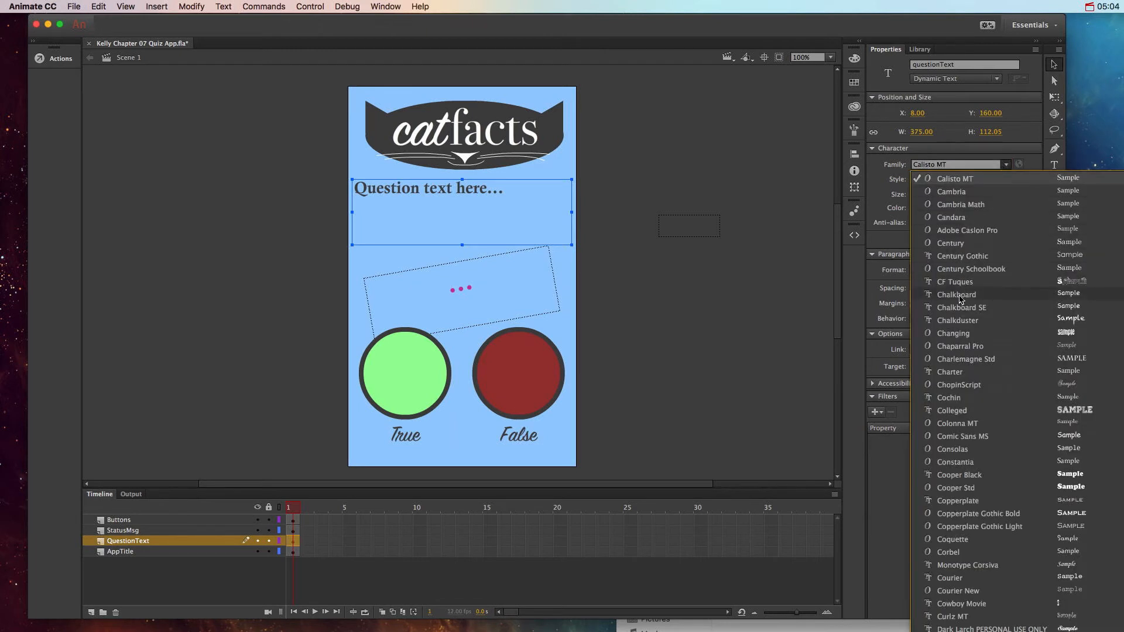
{"action": "scroll", "coordinate": [964, 276], "scroll_direction": "up", "scroll_amount": 4}
{"action": "left_click", "coordinate": [963, 274]}
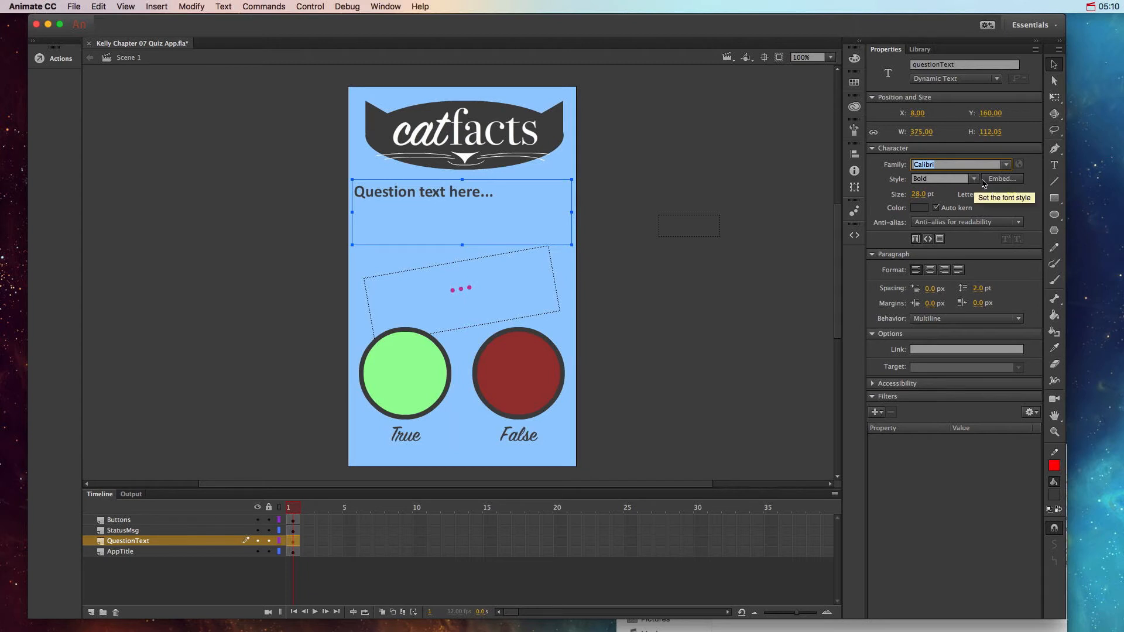
Step: Embed all character ranges of Calibri Bold for the questionText field and name the embedded font CalibriBold
{"action": "left_click", "coordinate": [1002, 179]}
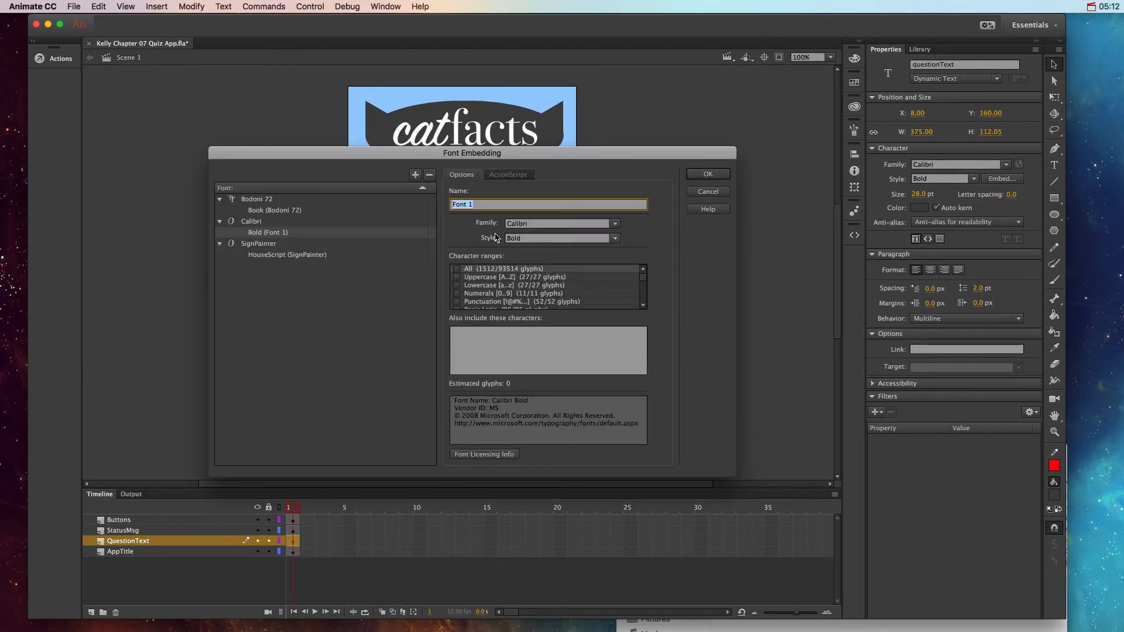
{"action": "left_click", "coordinate": [457, 269]}
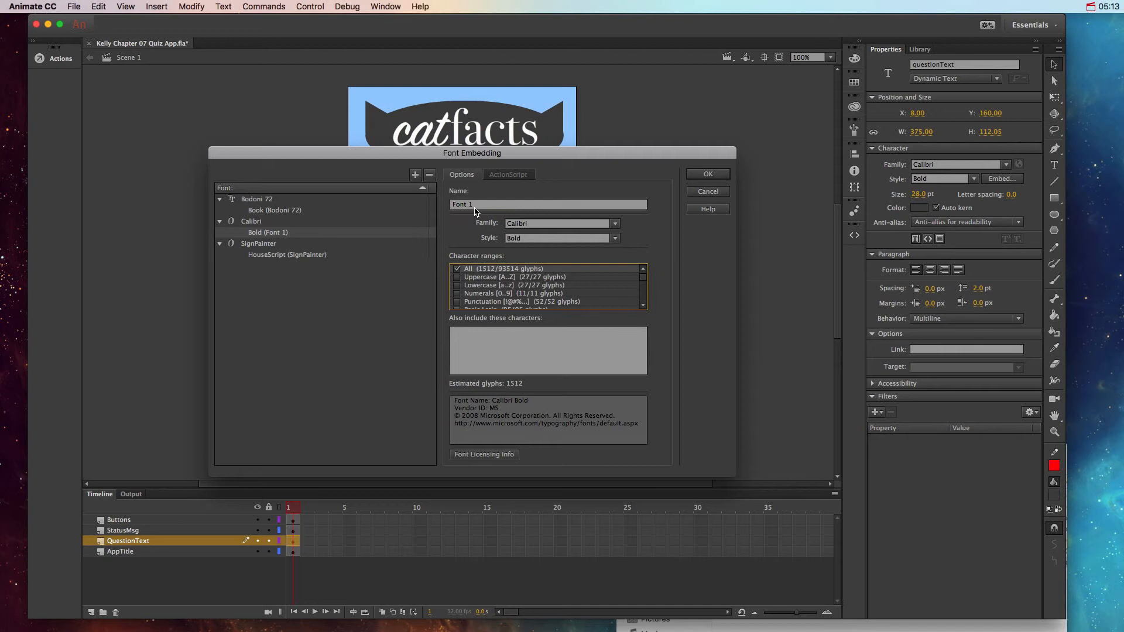
{"action": "left_click_drag", "start_coordinate": [474, 207], "coordinate": [397, 208]}
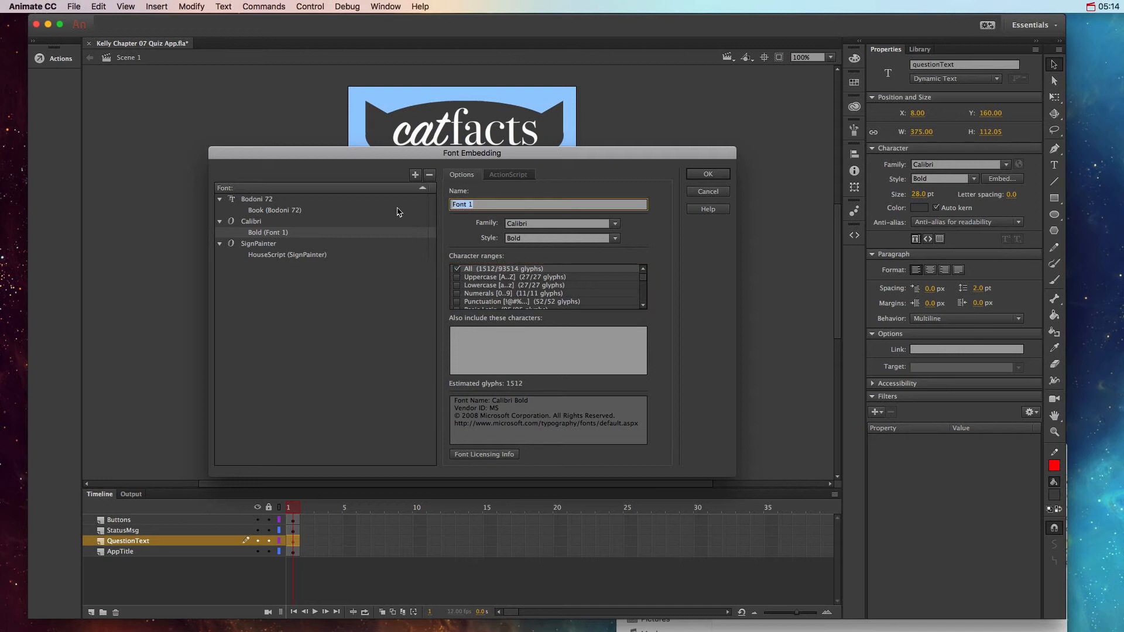
{"action": "type", "text": "CalibriBold"}
{"action": "left_click", "coordinate": [708, 175]}
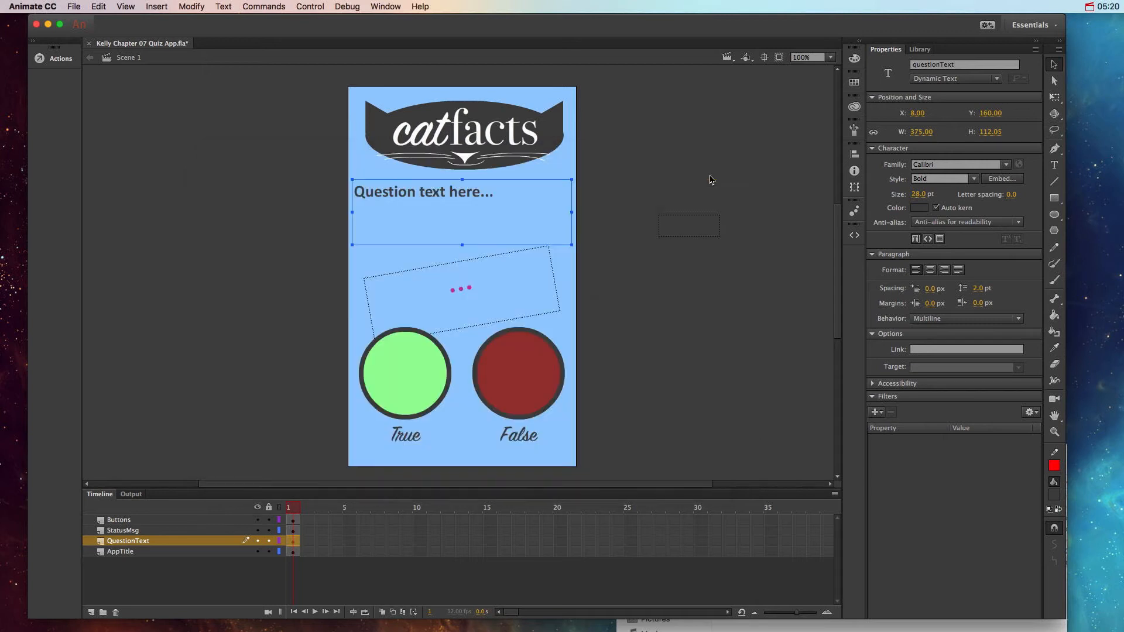
Step: Rotate the statusMsg field until it is nearly level and shorten it to a height of about 106 px, above the buttons
{"action": "left_click", "coordinate": [486, 284]}
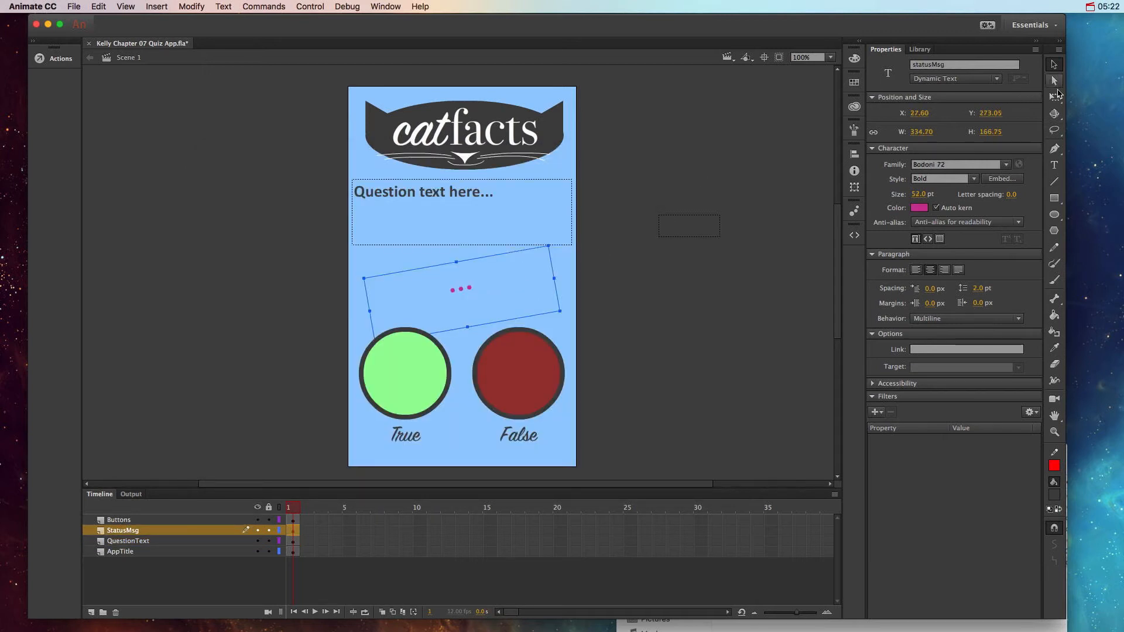
{"action": "left_click", "coordinate": [1055, 96]}
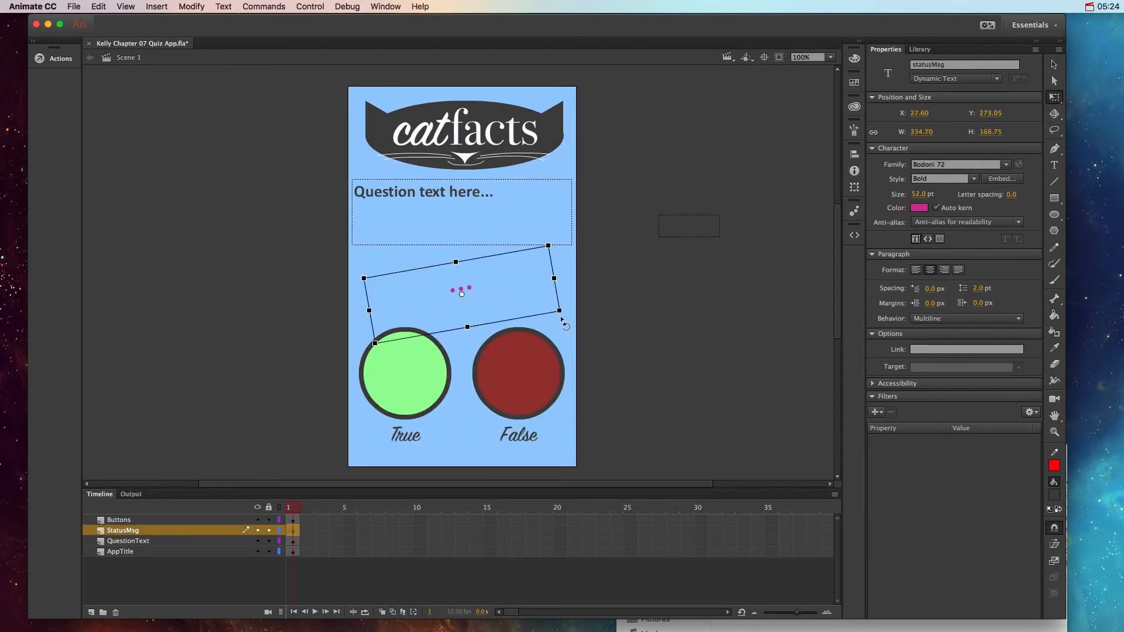
{"action": "left_click_drag", "start_coordinate": [563, 320], "coordinate": [562, 330]}
{"action": "left_click", "coordinate": [699, 297]}
{"action": "left_click", "coordinate": [1055, 64]}
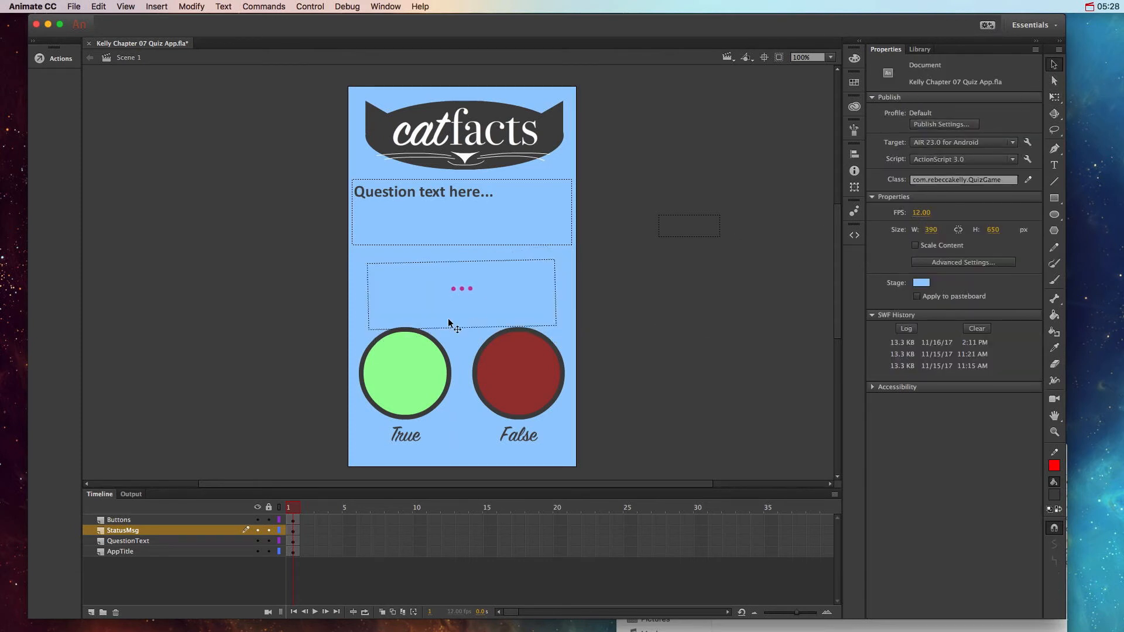
{"action": "left_click", "coordinate": [445, 325]}
{"action": "left_click_drag", "start_coordinate": [462, 322], "coordinate": [459, 316]}
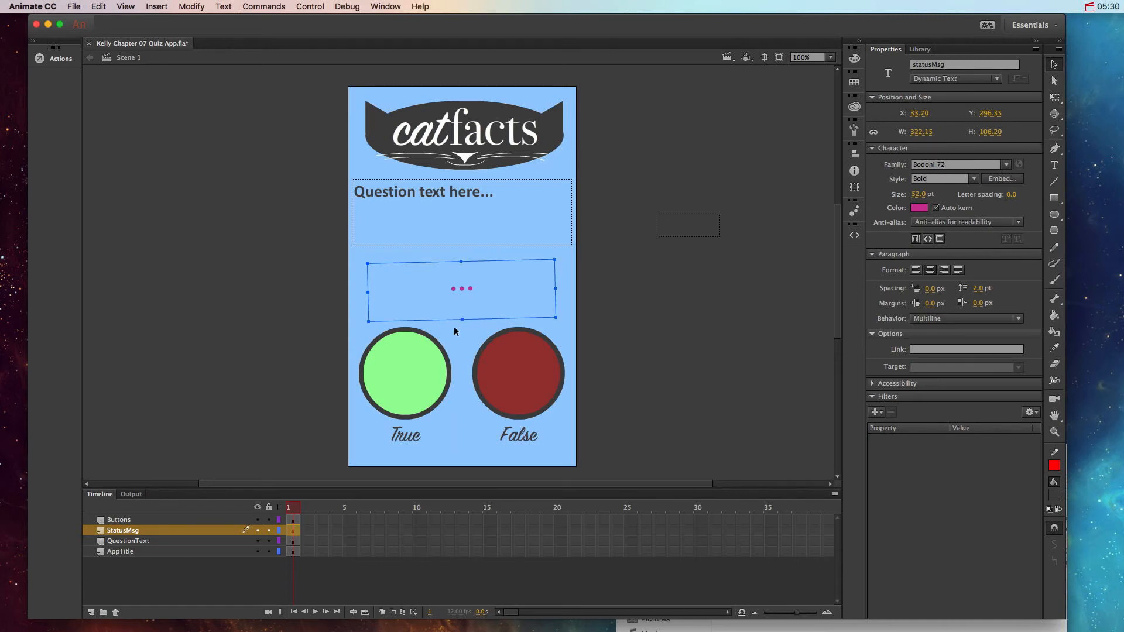
Step: Set the statusMsg field's font family to Cooper Std and its size to 38 pt
{"action": "left_click", "coordinate": [1007, 165]}
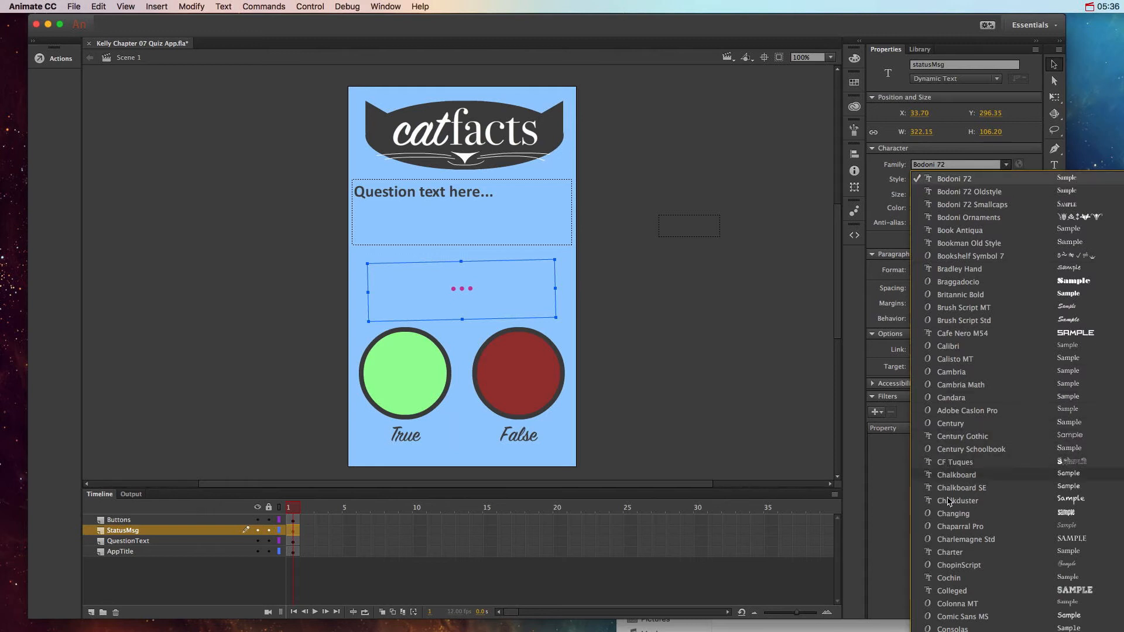
{"action": "scroll", "coordinate": [951, 530], "scroll_direction": "down", "scroll_amount": 9}
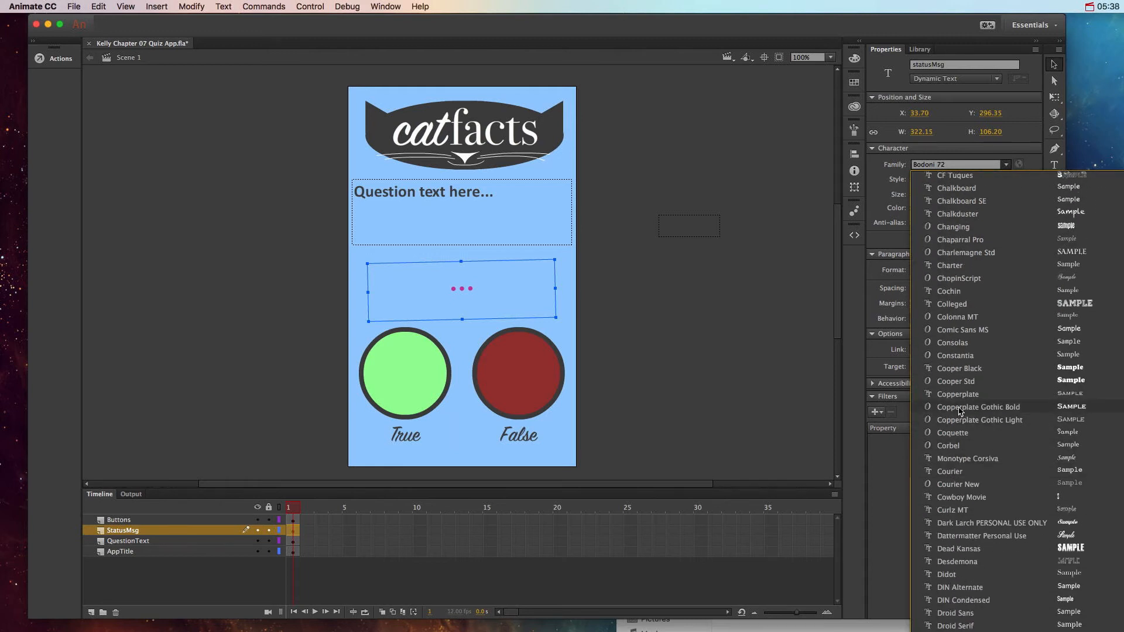
{"action": "left_click", "coordinate": [956, 381]}
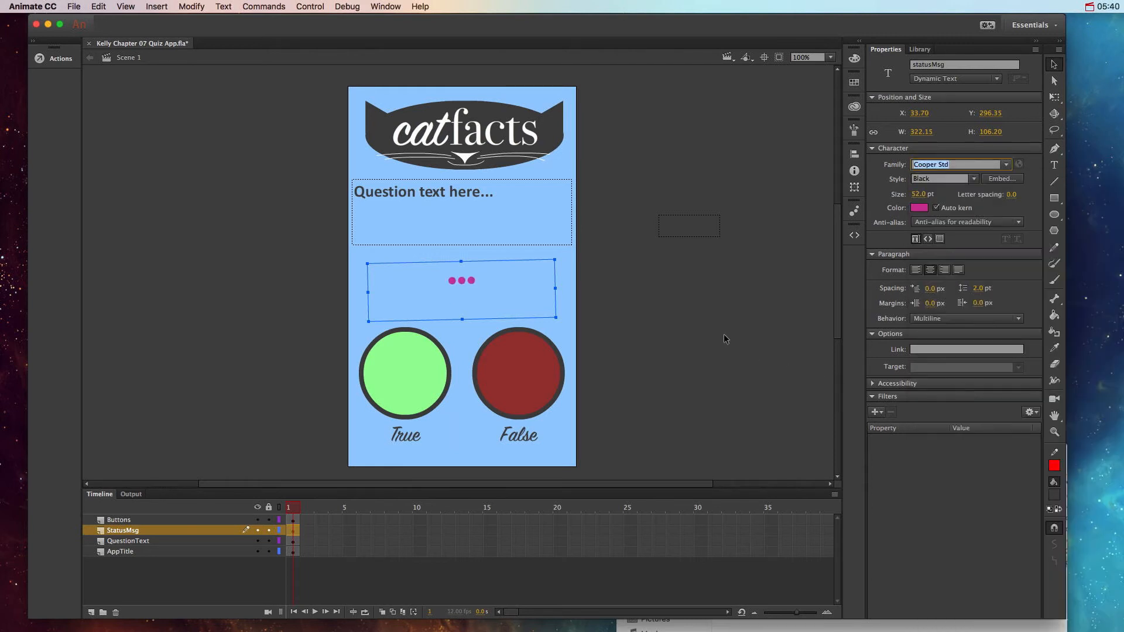
{"action": "left_click_drag", "start_coordinate": [918, 195], "coordinate": [917, 198]}
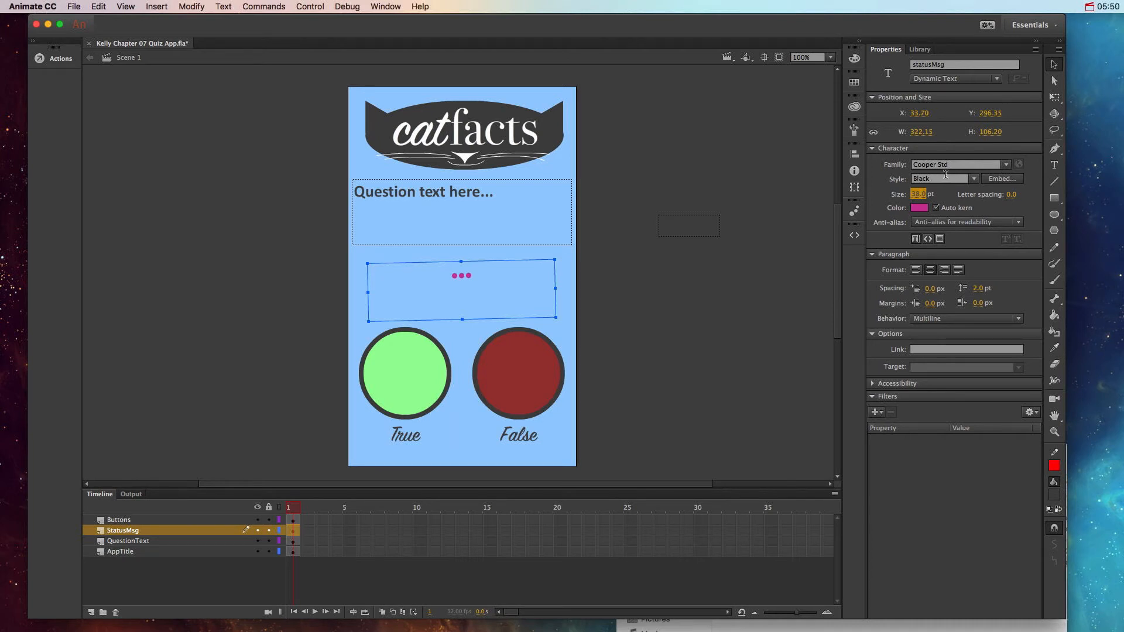
Step: Embed all character ranges of Cooper Std Black for the statusMsg field and name the embedded font CooperBlack
{"action": "left_click", "coordinate": [1000, 179]}
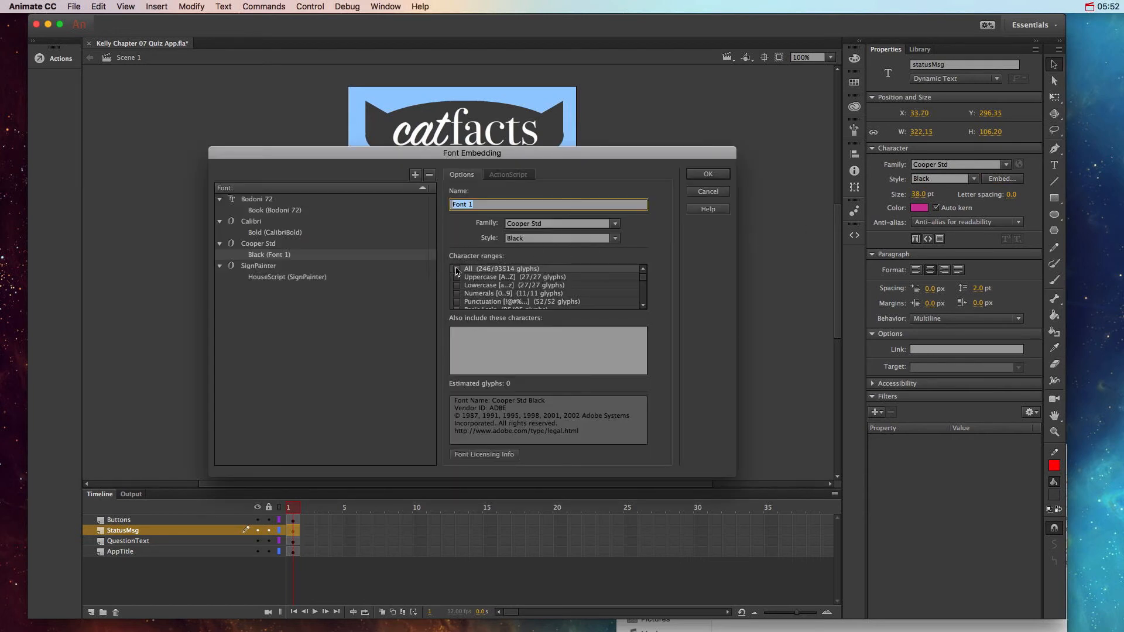
{"action": "left_click_drag", "start_coordinate": [487, 206], "coordinate": [413, 221]}
{"action": "type", "text": "CooperBlack"}
{"action": "key", "text": "Tab"}
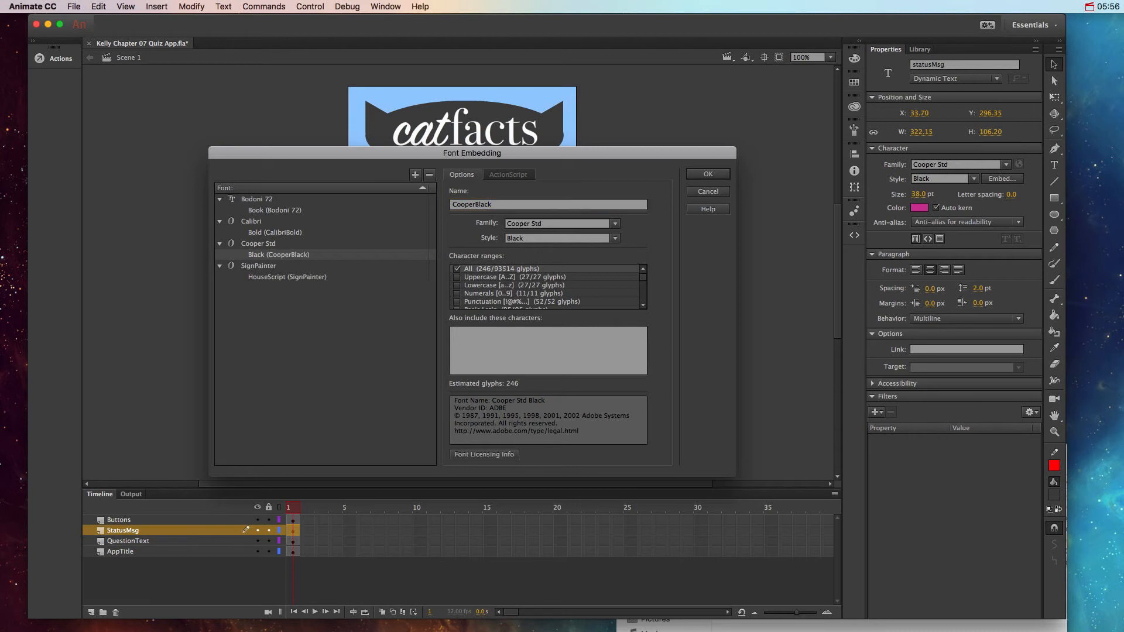
{"action": "left_click", "coordinate": [724, 182]}
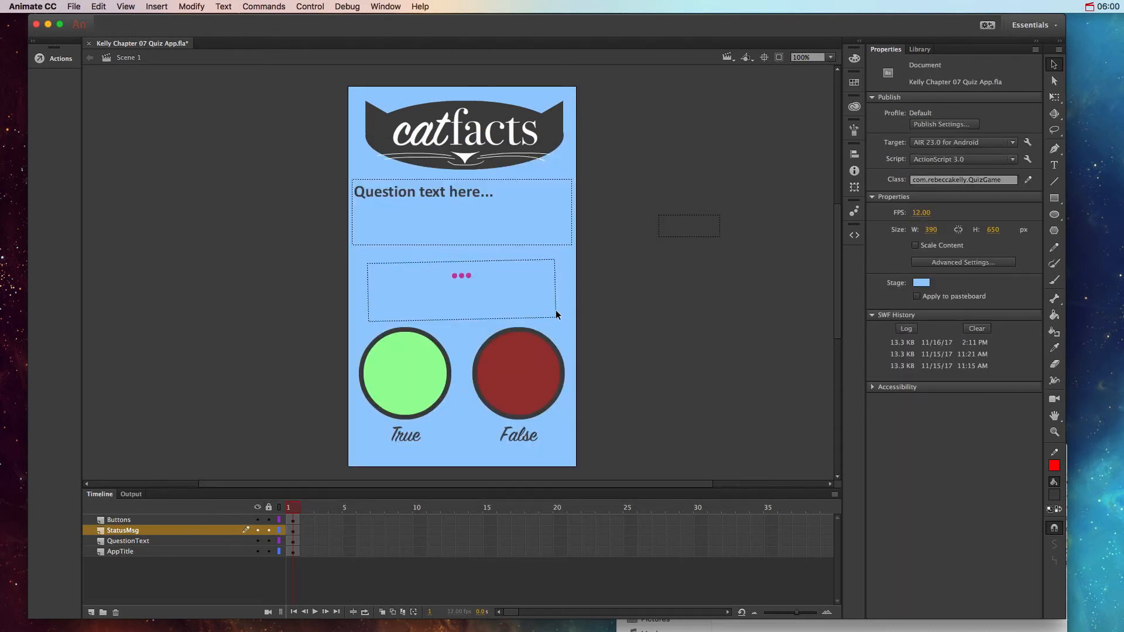
Step: Check the settings of the two named text fields and delete the empty, unnamed text field outside the stage
{"action": "left_click", "coordinate": [517, 231]}
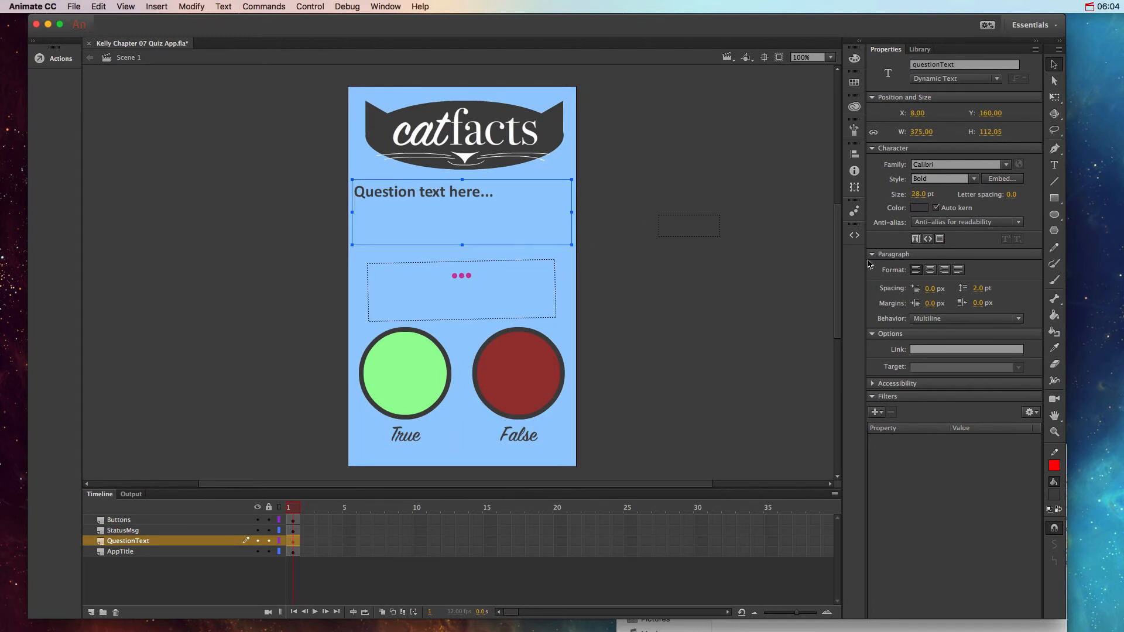
{"action": "left_click", "coordinate": [522, 292]}
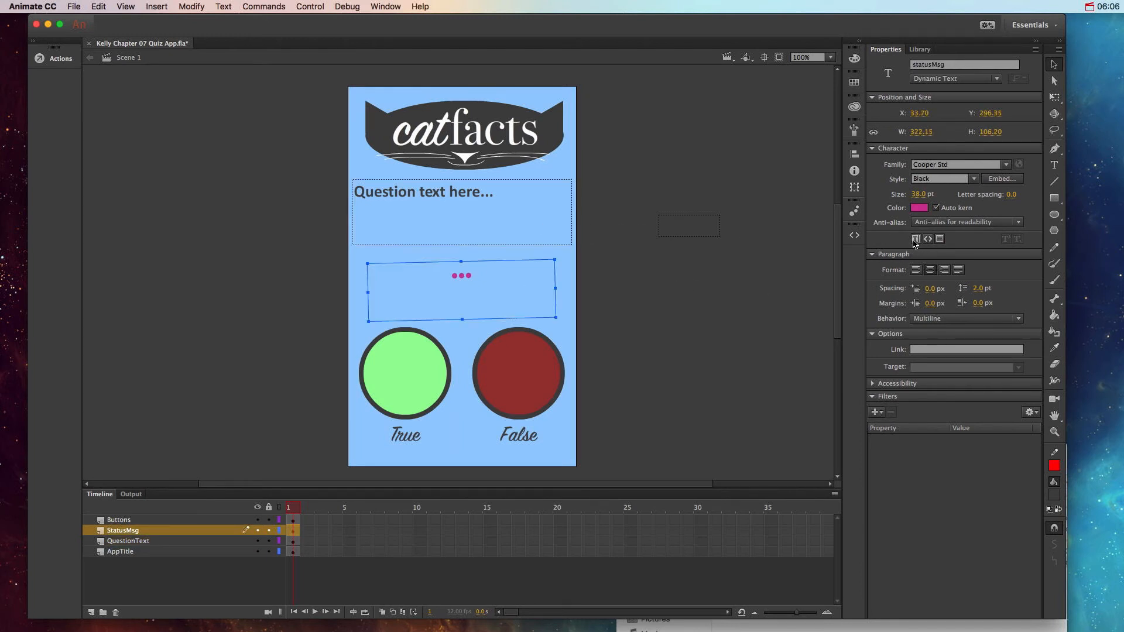
{"action": "left_click", "coordinate": [646, 293]}
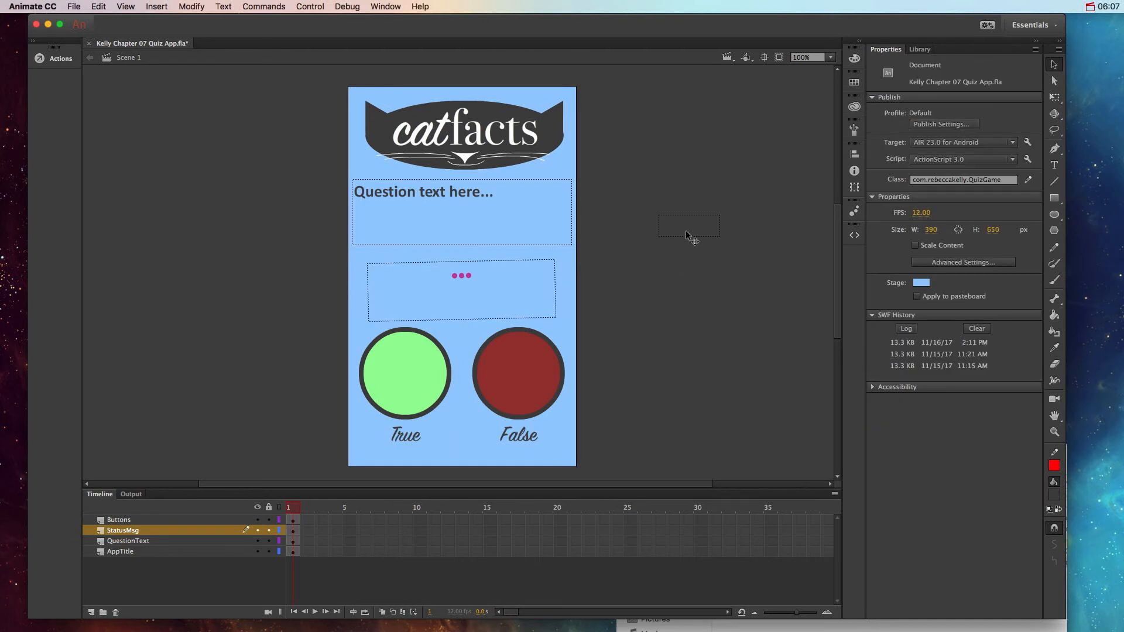
{"action": "left_click", "coordinate": [687, 230]}
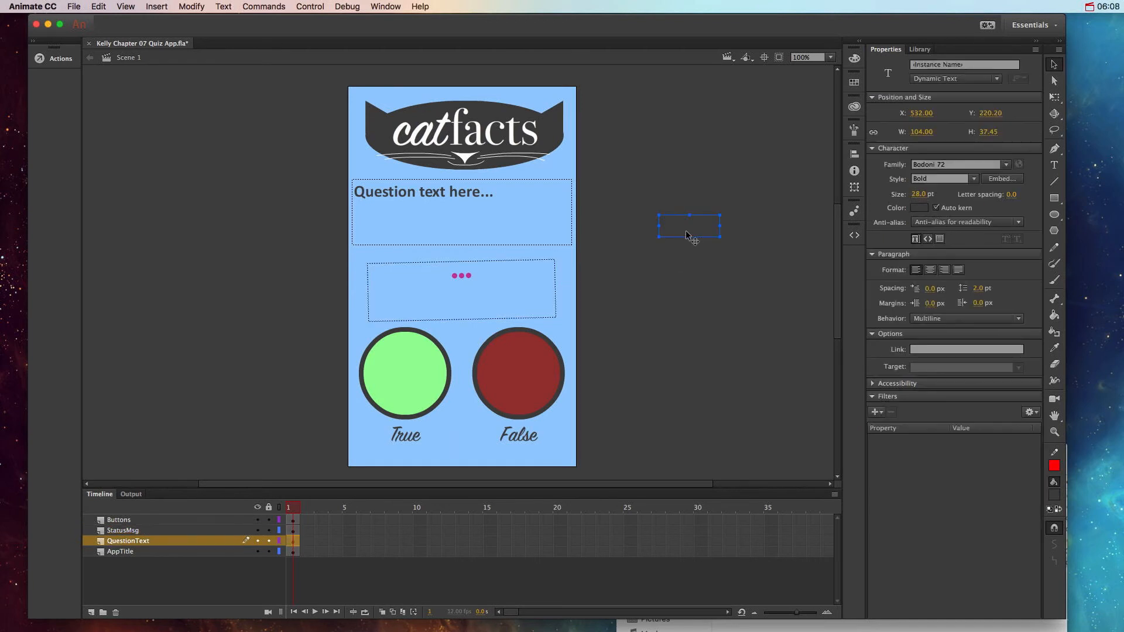
{"action": "key", "text": "Delete"}
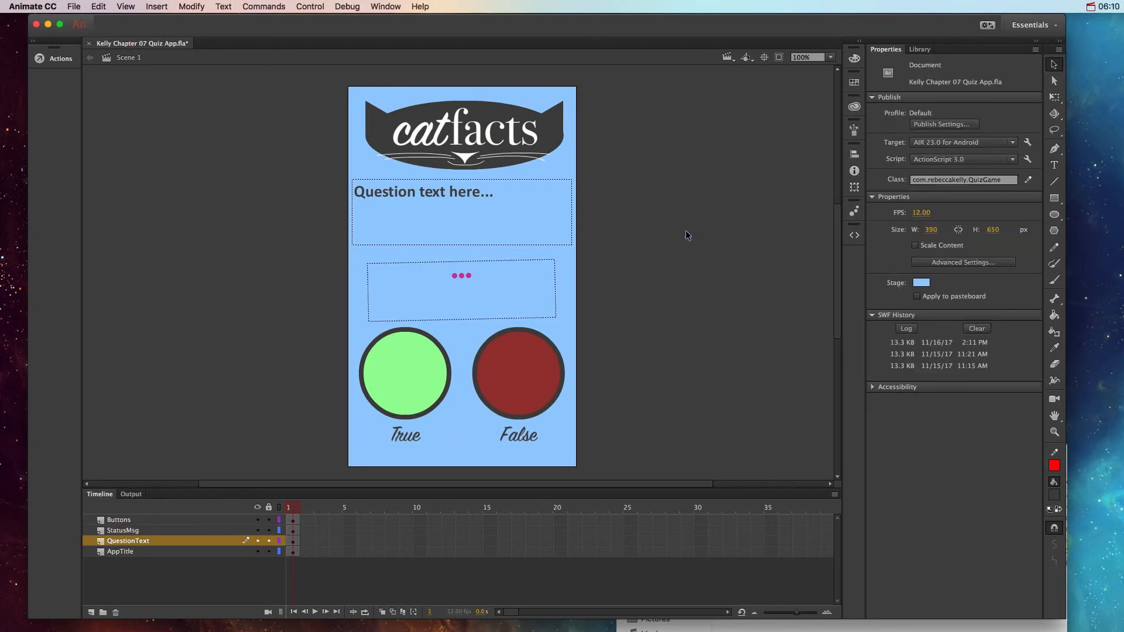
Step: Check the instance names of both text fields and both buttons, and save the document
{"action": "left_click", "coordinate": [440, 303]}
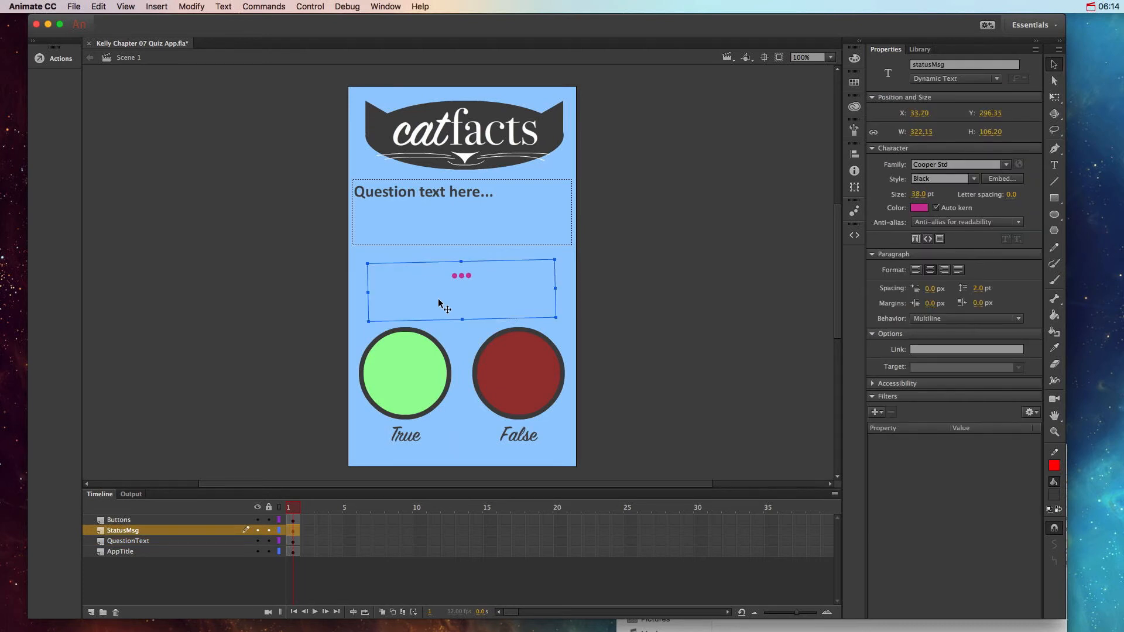
{"action": "left_click", "coordinate": [506, 226]}
{"action": "left_click", "coordinate": [534, 286]}
{"action": "left_click", "coordinate": [412, 373]}
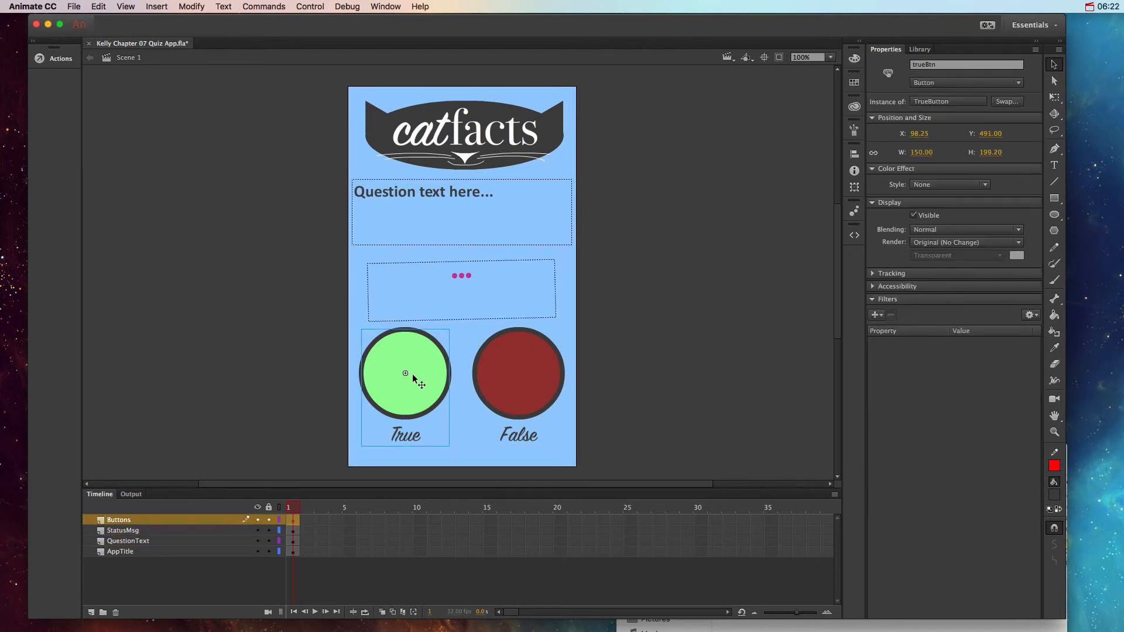
{"action": "left_click", "coordinate": [508, 376]}
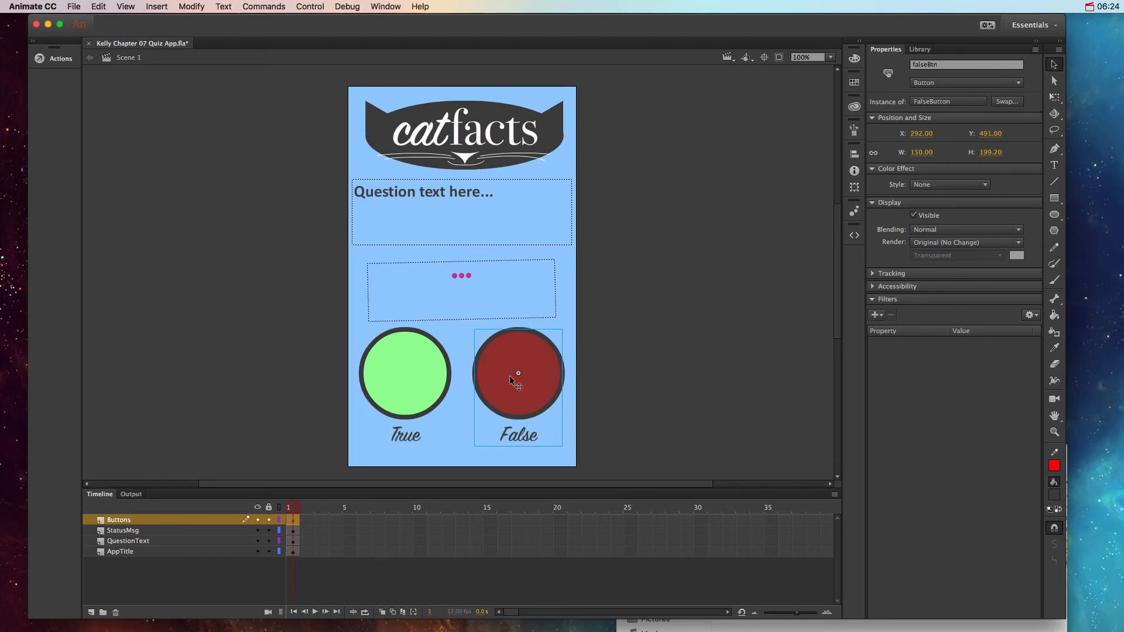
{"action": "left_click", "coordinate": [682, 330]}
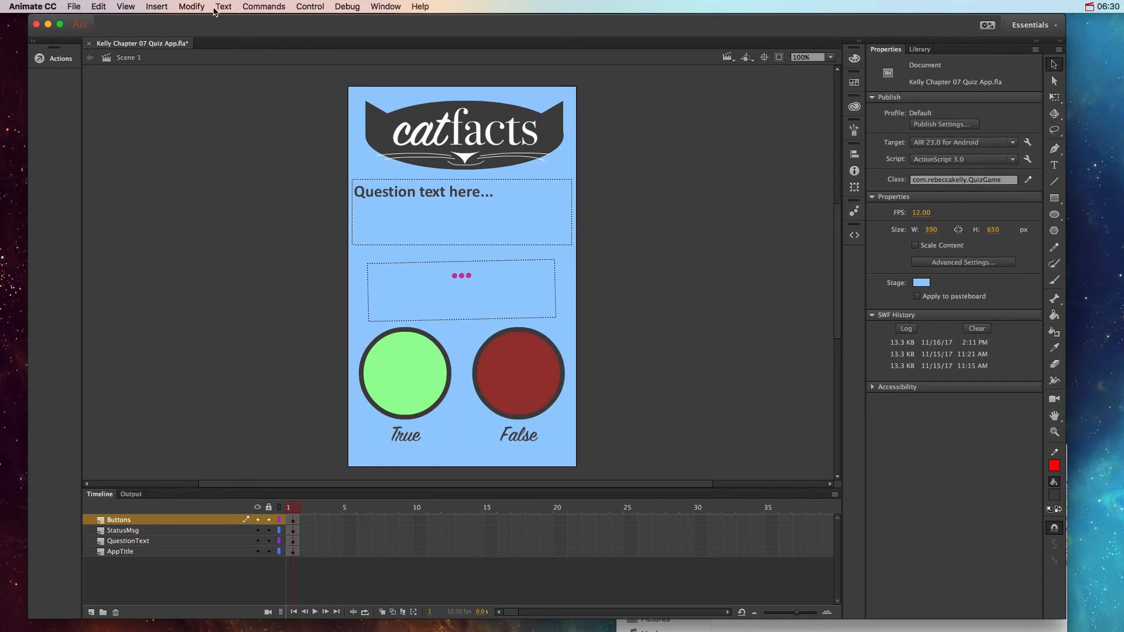
{"action": "left_click", "coordinate": [79, 9]}
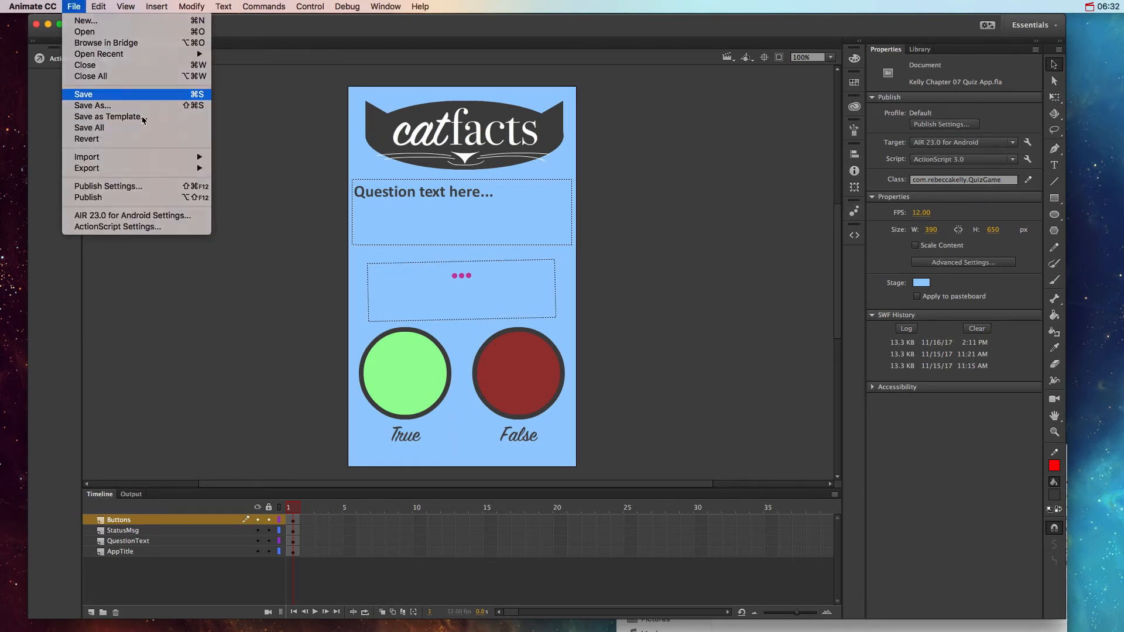
{"action": "left_click", "coordinate": [106, 94]}
Step: Switch to Finder, open QuizGame.as from the project folder, and review its code
{"action": "left_click", "coordinate": [761, 623]}
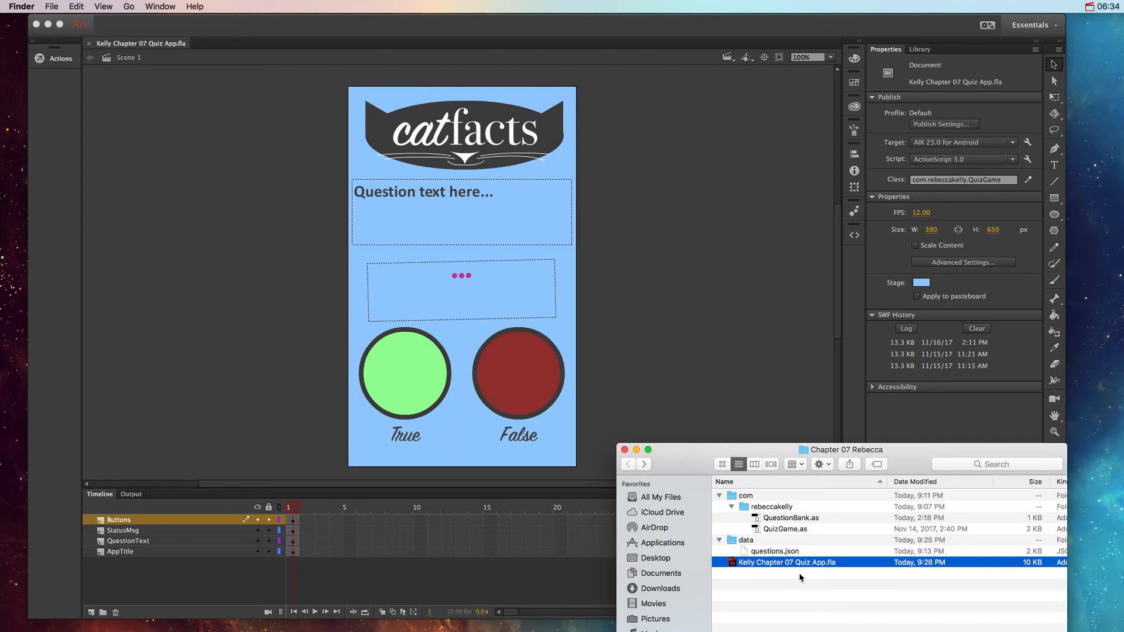
{"action": "double_click", "coordinate": [759, 531]}
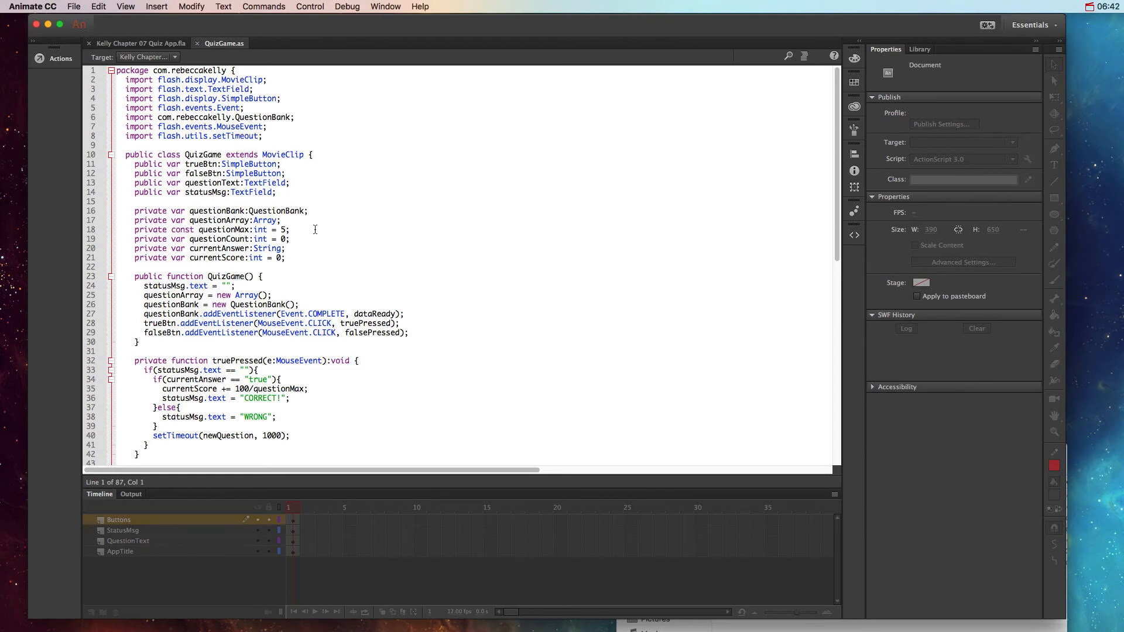
{"action": "scroll", "coordinate": [316, 230], "scroll_direction": "down", "scroll_amount": 15}
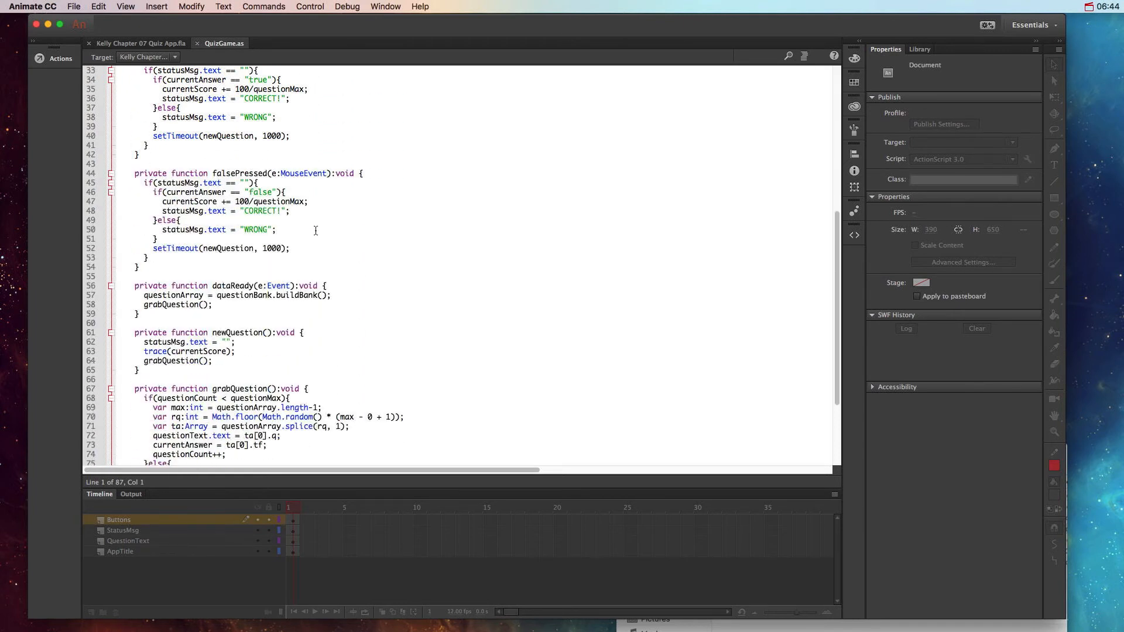
{"action": "scroll", "coordinate": [316, 230], "scroll_direction": "up", "scroll_amount": 15}
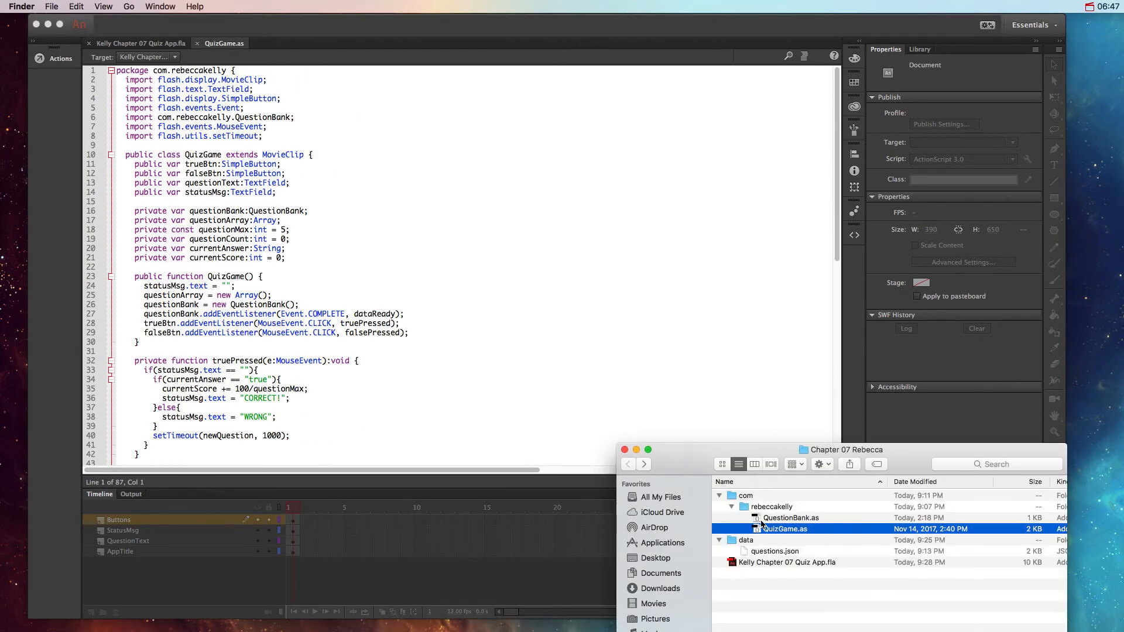
Step: Open QuestionBank.as from the project folder, review its code, and close both script files
{"action": "double_click", "coordinate": [760, 518]}
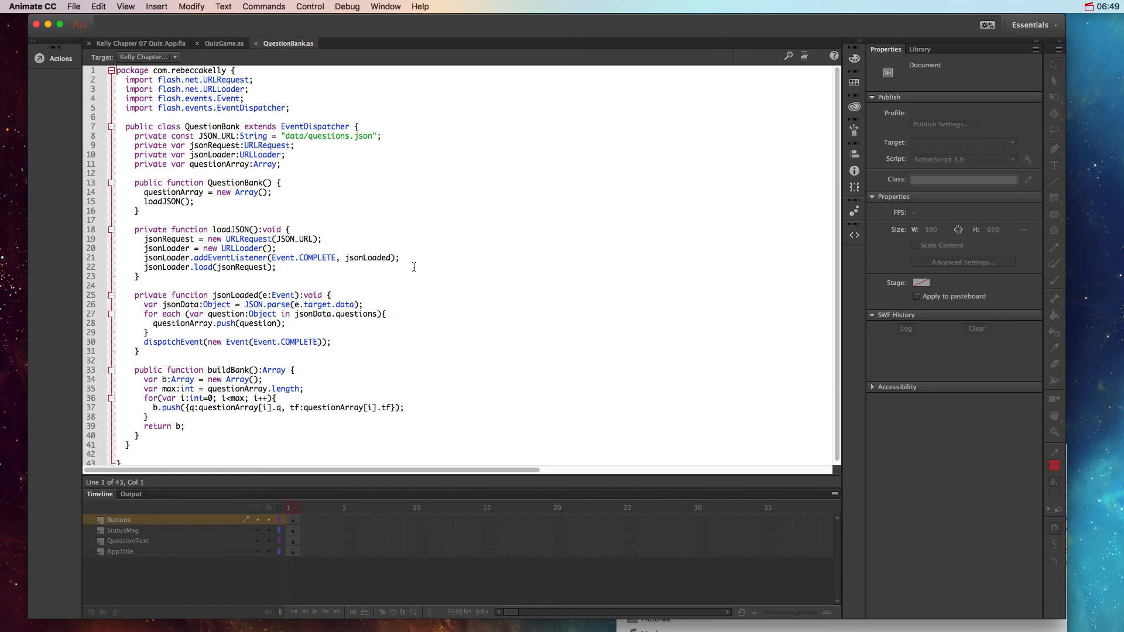
{"action": "scroll", "coordinate": [414, 267], "scroll_direction": "down", "scroll_amount": 1}
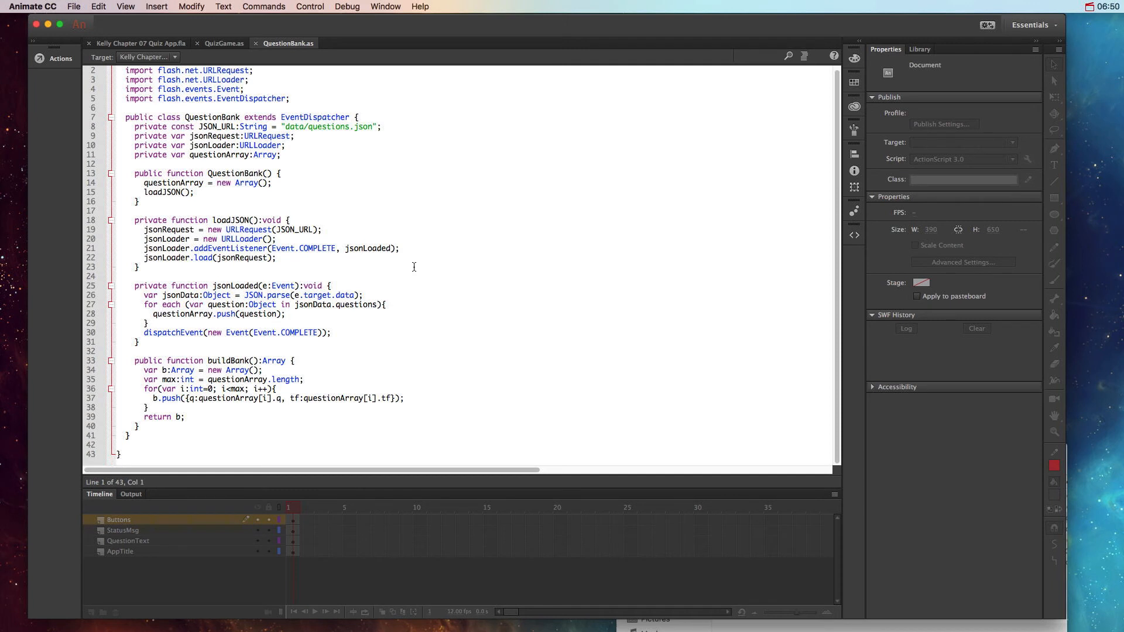
{"action": "scroll", "coordinate": [413, 267], "scroll_direction": "up", "scroll_amount": 1}
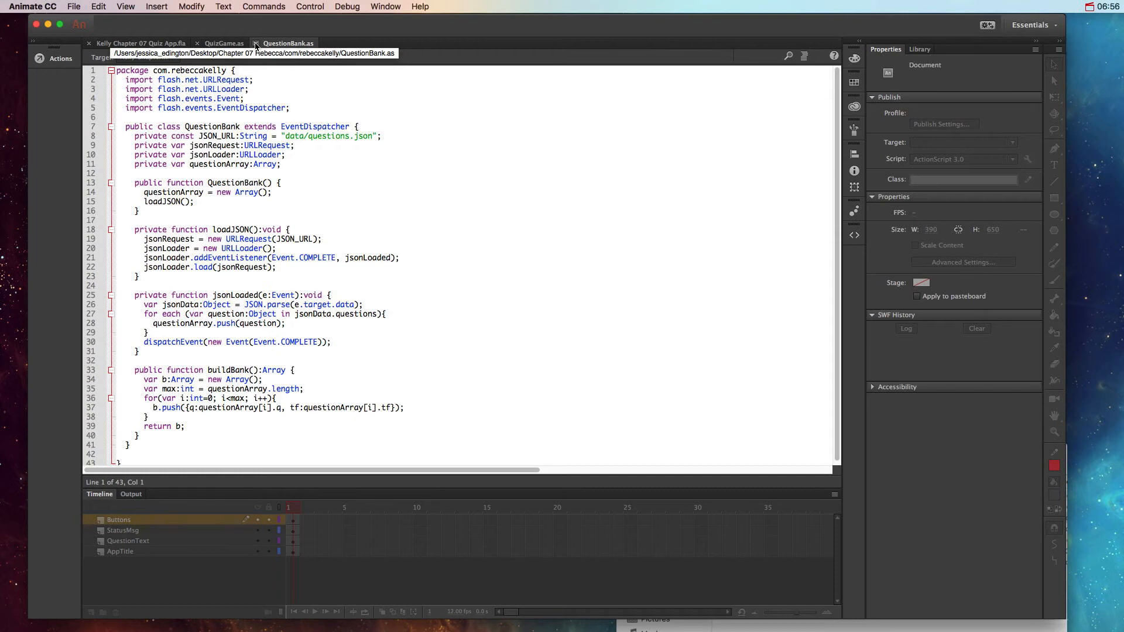
{"action": "left_click", "coordinate": [255, 45]}
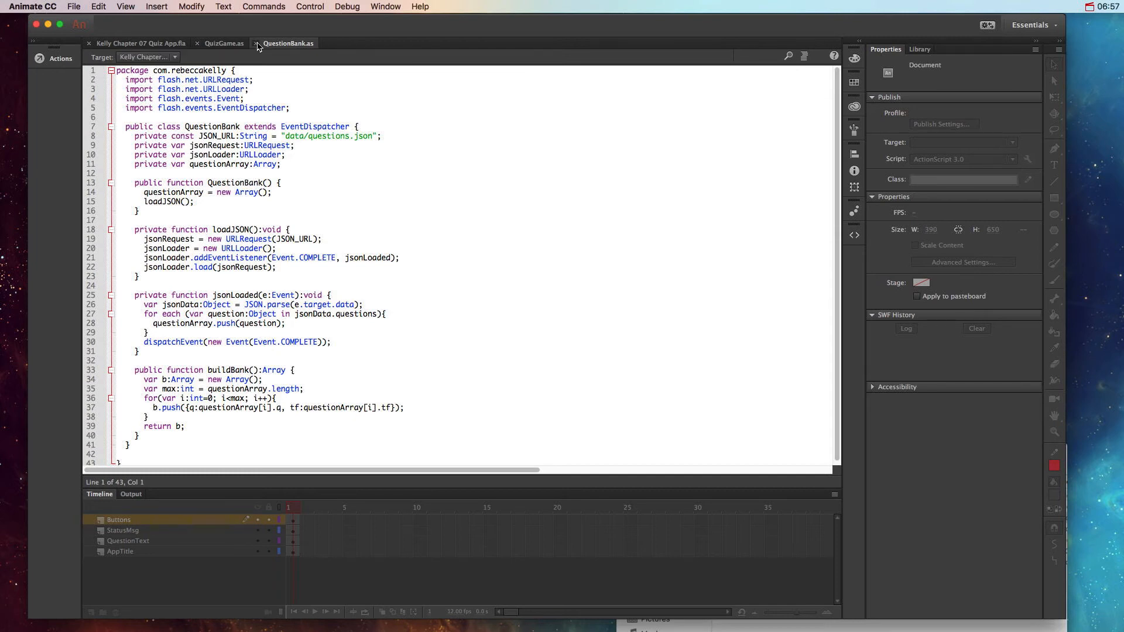
{"action": "left_click", "coordinate": [198, 44]}
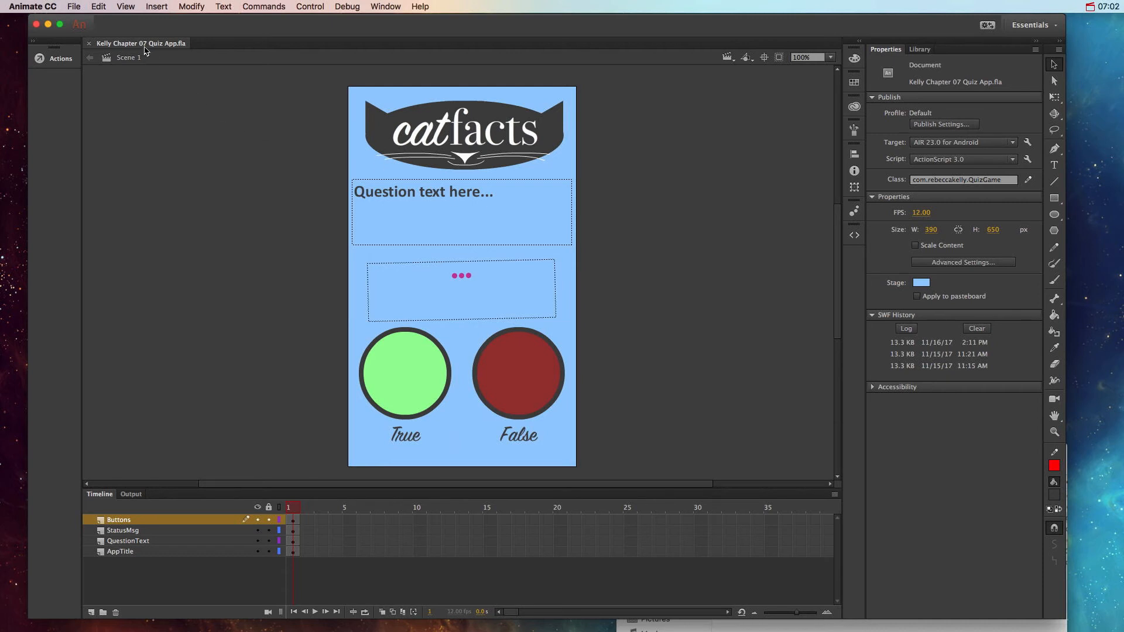
Step: Open the AIR for Android settings and set the APK output location to the Chapter 07 project folder on the Desktop
{"action": "left_click", "coordinate": [73, 6]}
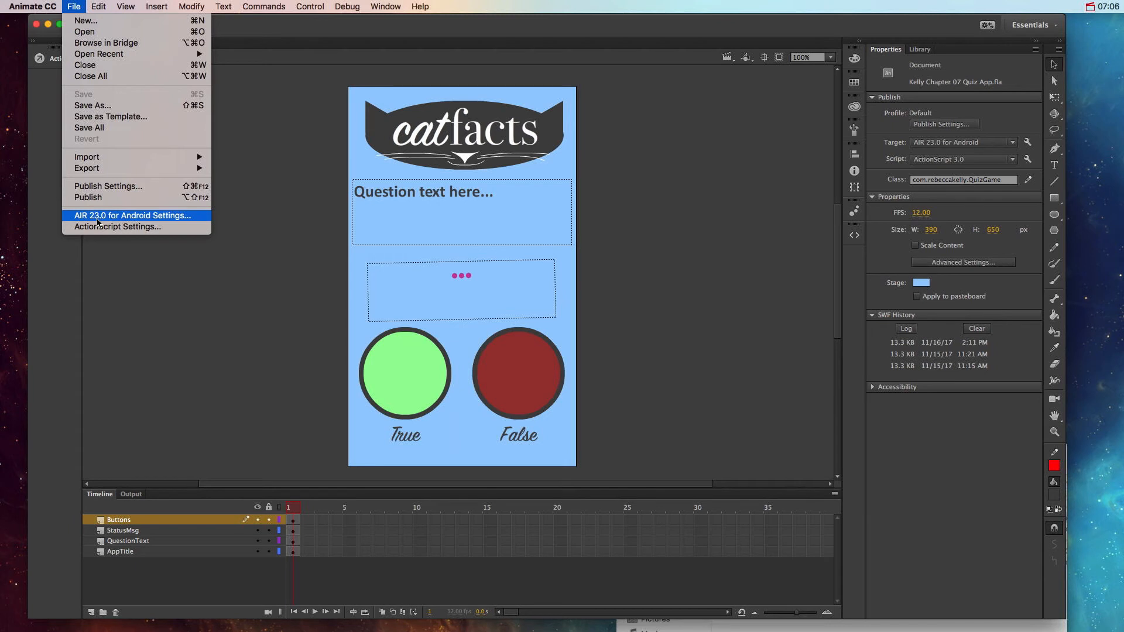
{"action": "left_click", "coordinate": [133, 216]}
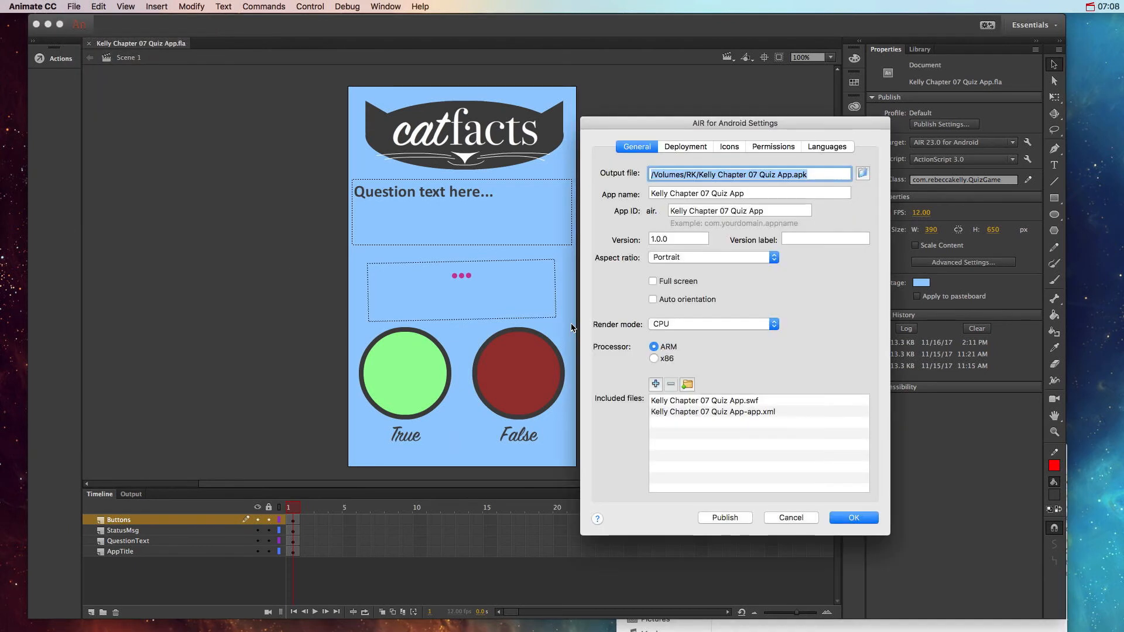
{"action": "left_click_drag", "start_coordinate": [721, 61], "coordinate": [556, 51]}
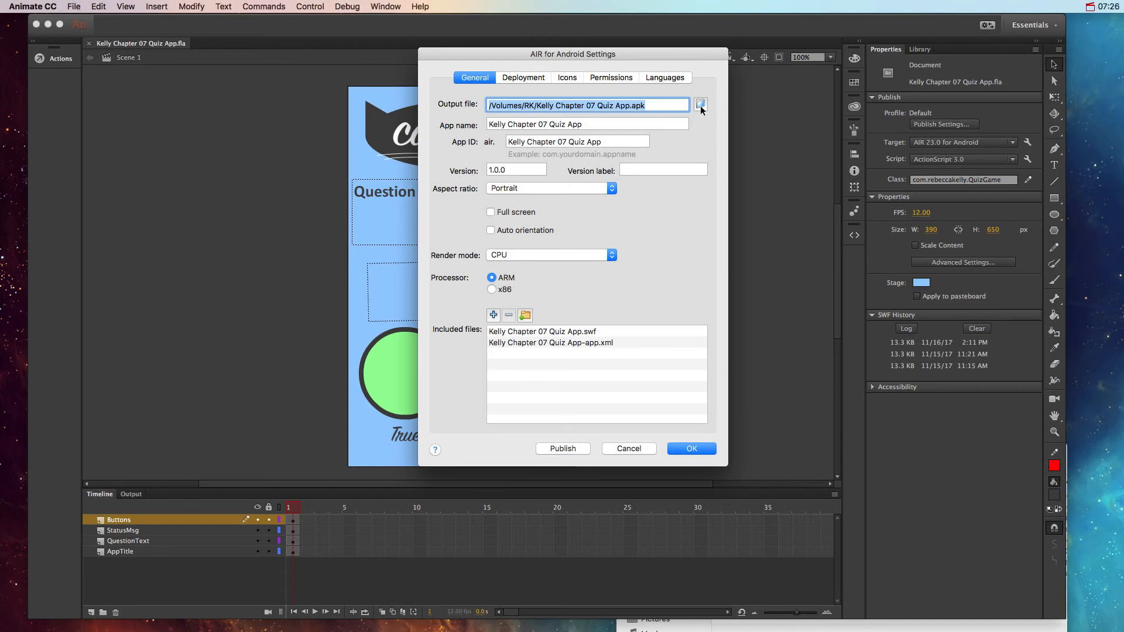
{"action": "left_click", "coordinate": [700, 105]}
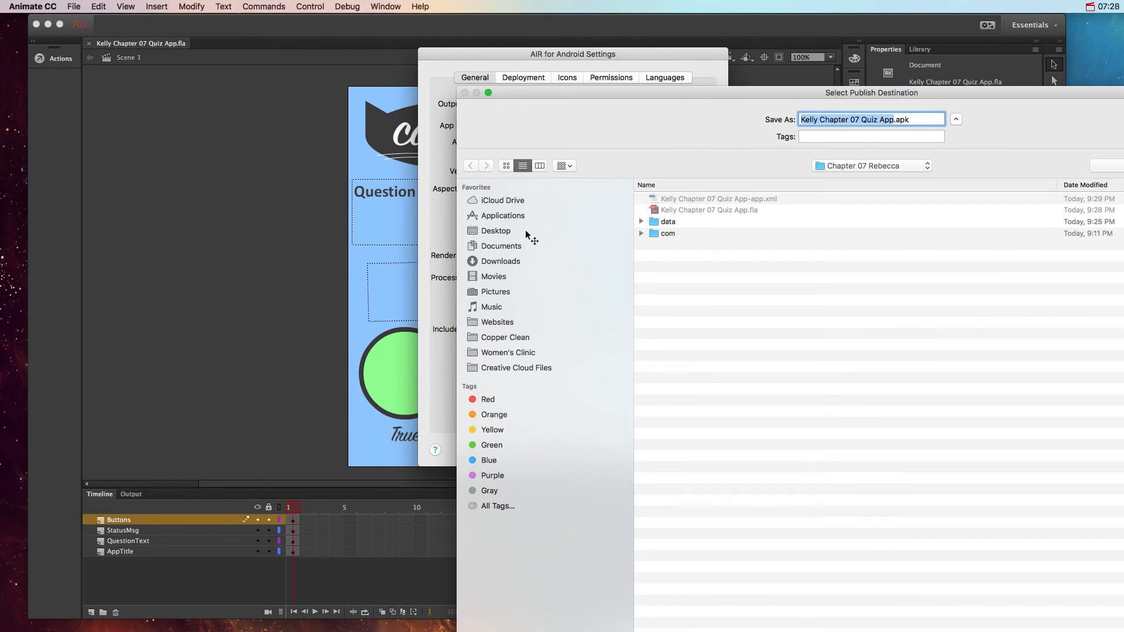
{"action": "left_click", "coordinate": [525, 230]}
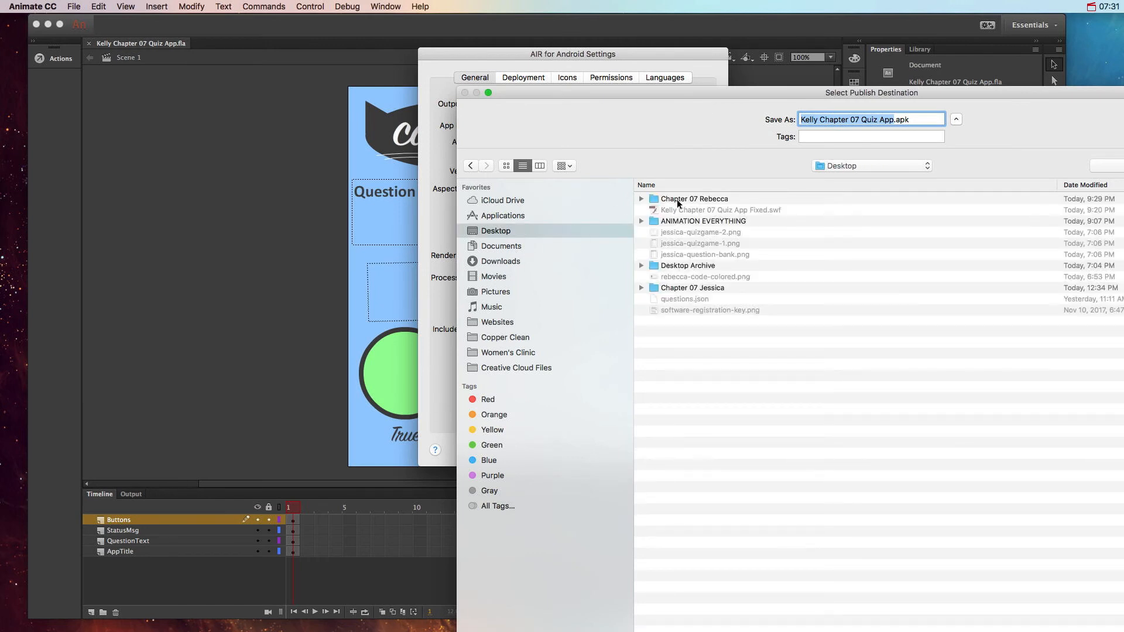
{"action": "left_click", "coordinate": [677, 199]}
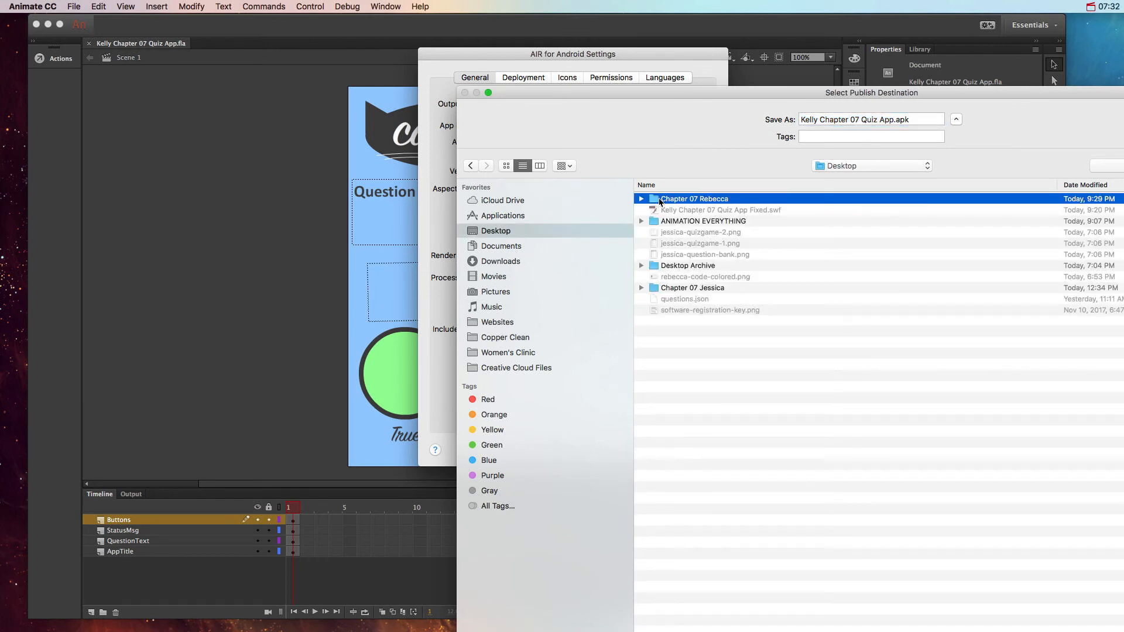
{"action": "double_click", "coordinate": [663, 201]}
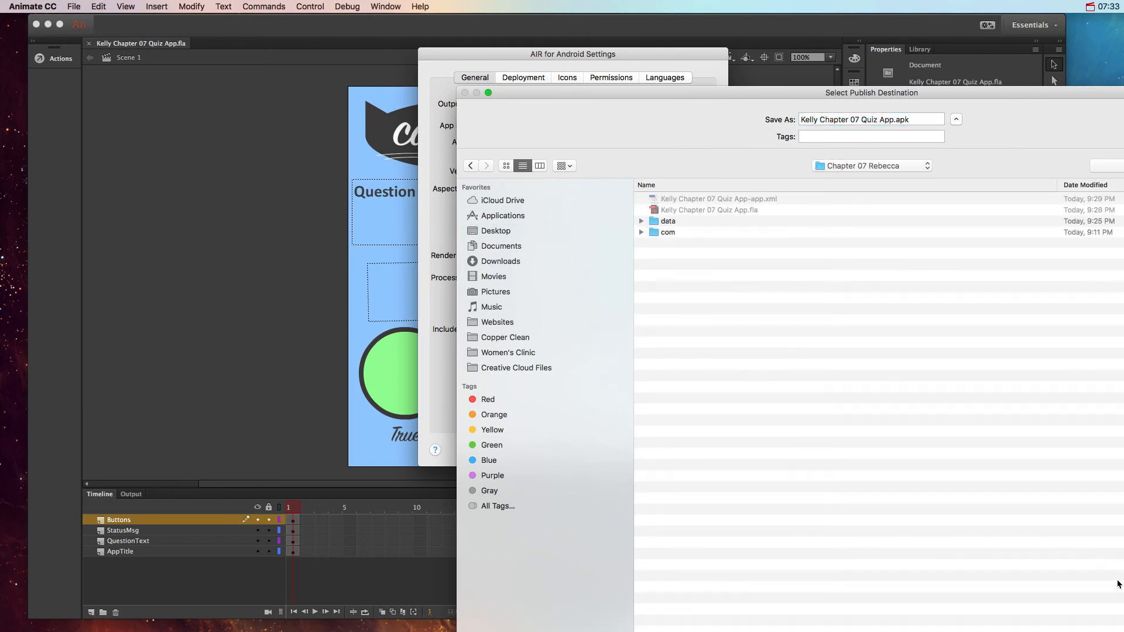
{"action": "key", "text": "Return"}
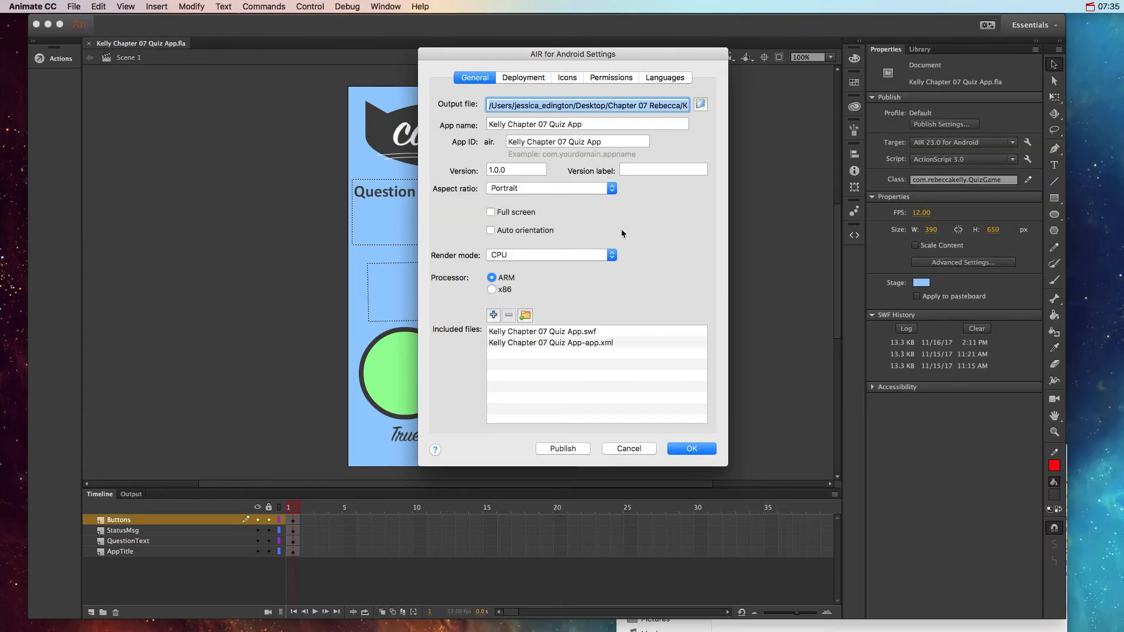
Step: Set the app ID to com, the publisher's name and QuizApp separated by dots, checking the package folder in Finder
{"action": "triple_click", "coordinate": [577, 142]}
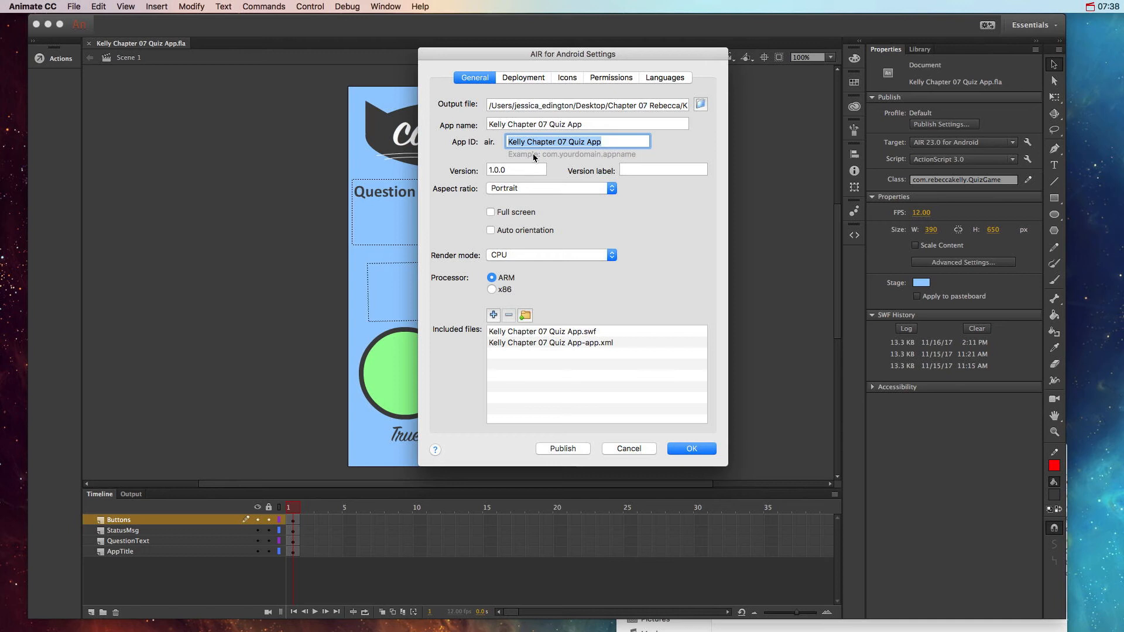
{"action": "type", "text": "com"}
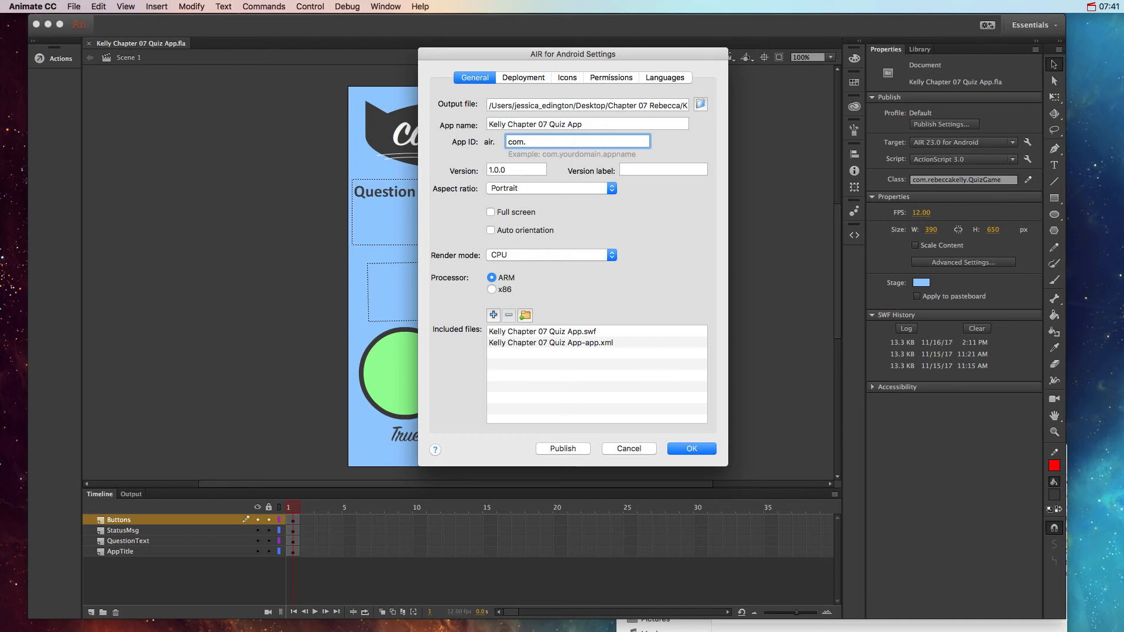
{"action": "type", "text": "."}
{"action": "type", "text": "re"}
{"action": "type", "text": "beccak"}
{"action": "type", "text": "elly"}
{"action": "type", "text": ".QuizApp"}
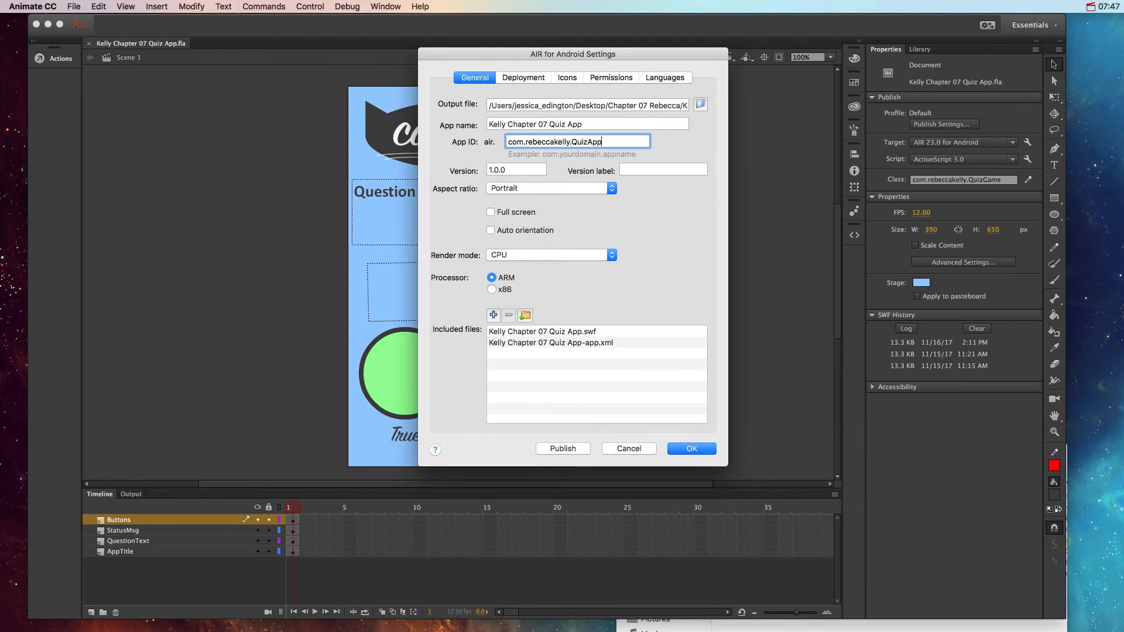
{"action": "left_click", "coordinate": [854, 624]}
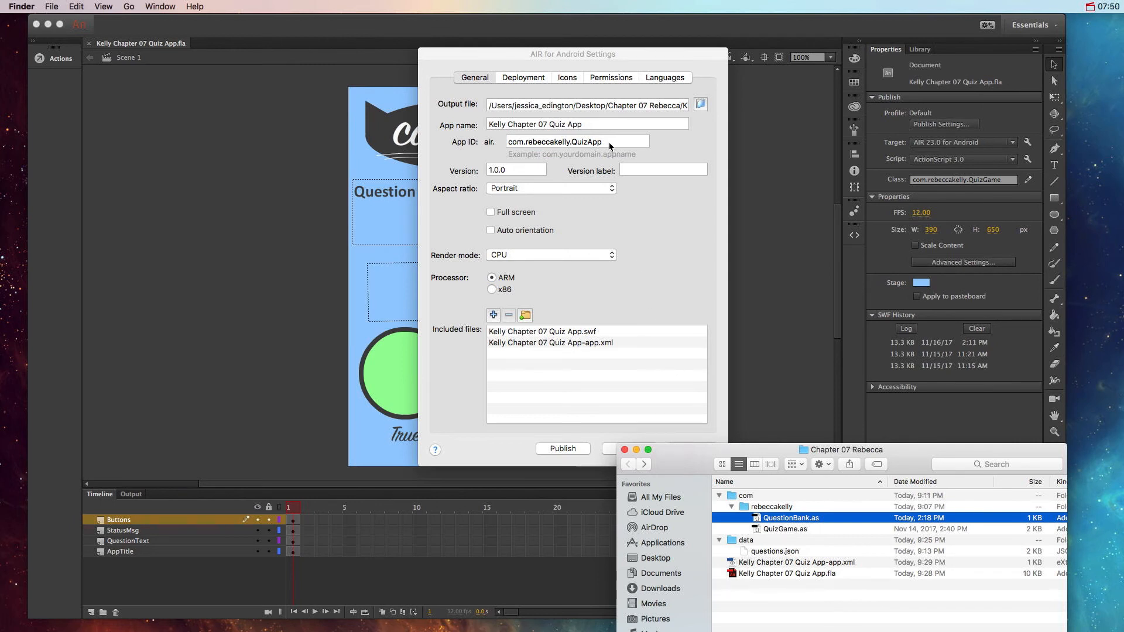
{"action": "left_click", "coordinate": [609, 146]}
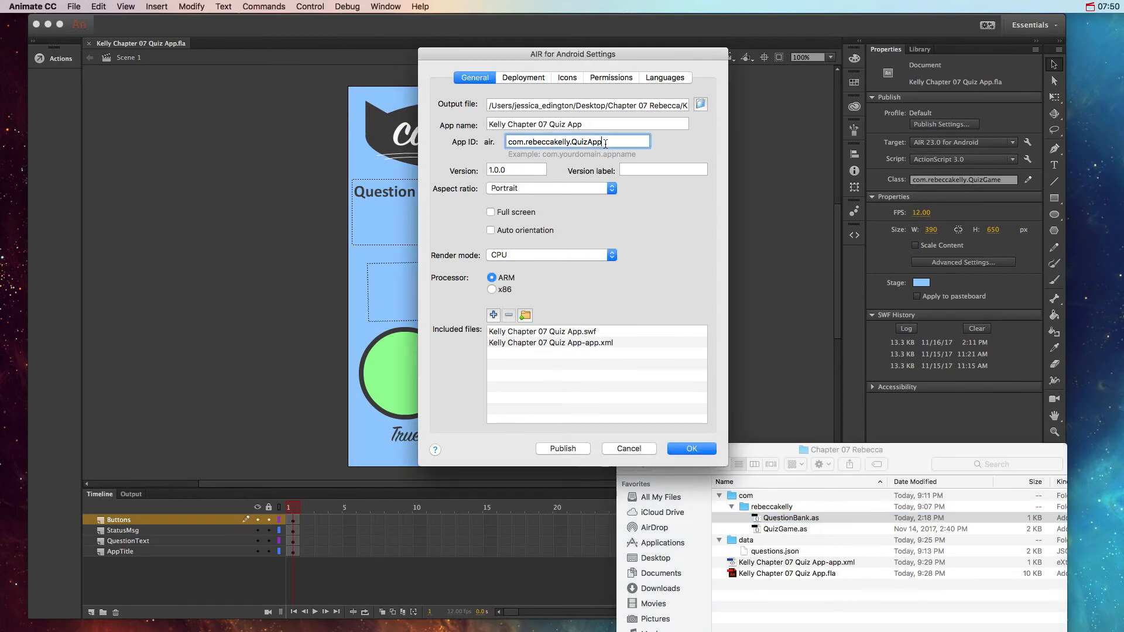
{"action": "key", "text": "shift+Left"}
{"action": "key", "text": "shift+Left"}
{"action": "key", "text": "shift+Left"}
Step: Start a new deployment certificate with the publisher's full name, organization unit MGD 143 and organization name Home College
{"action": "left_click", "coordinate": [533, 80]}
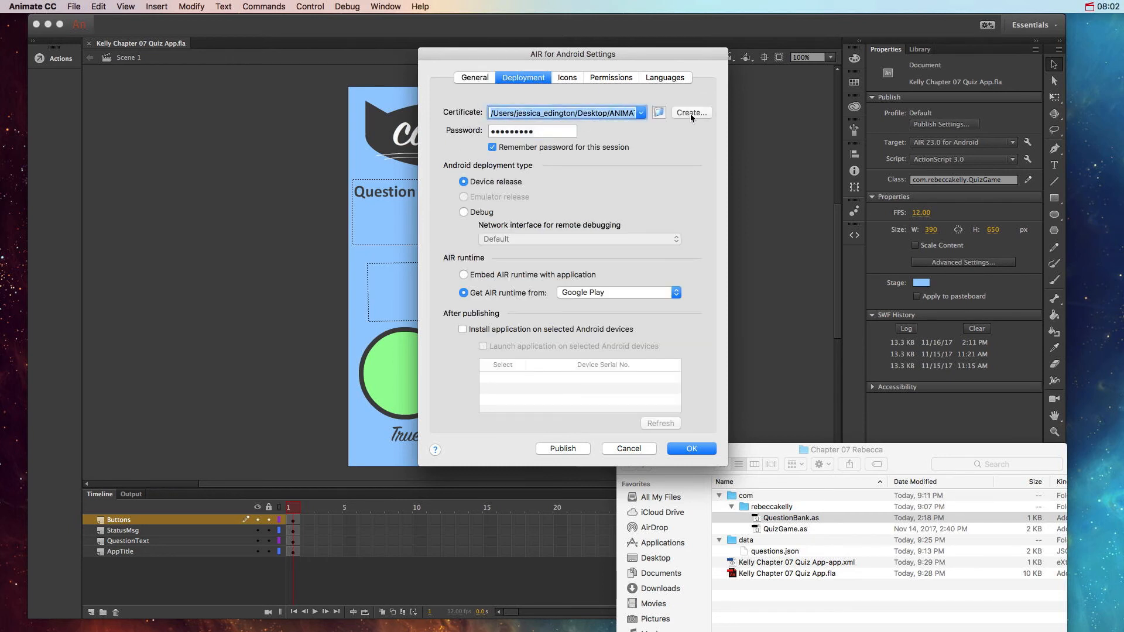
{"action": "left_click", "coordinate": [691, 114]}
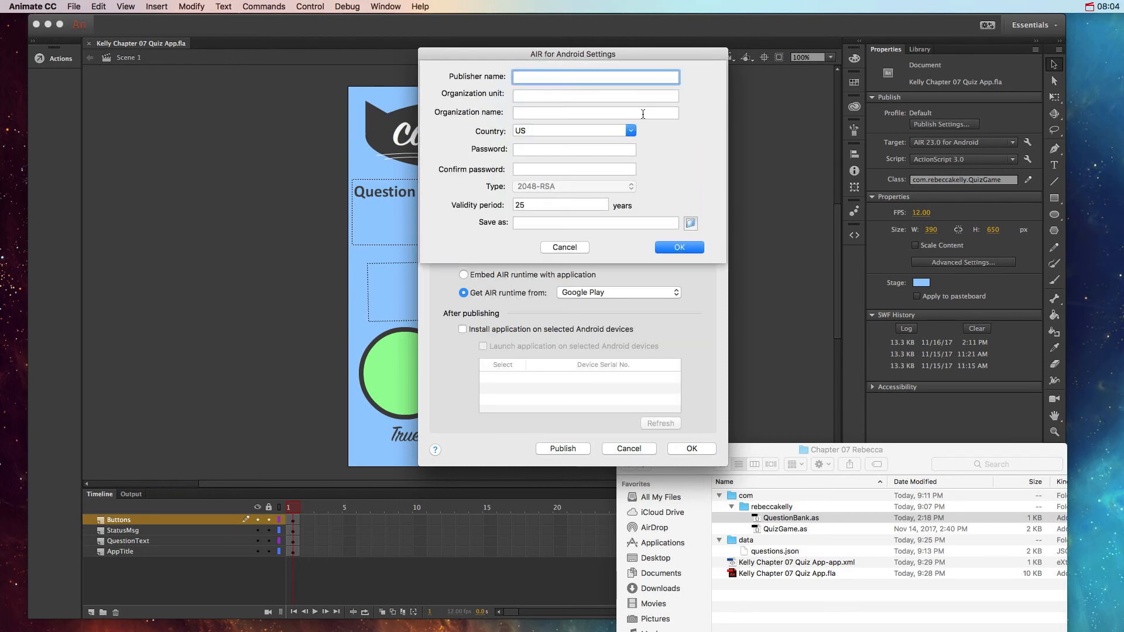
{"action": "type", "text": "Rebecca Kelly"}
{"action": "key", "text": "Tab"}
{"action": "type", "text": "MGD 1"}
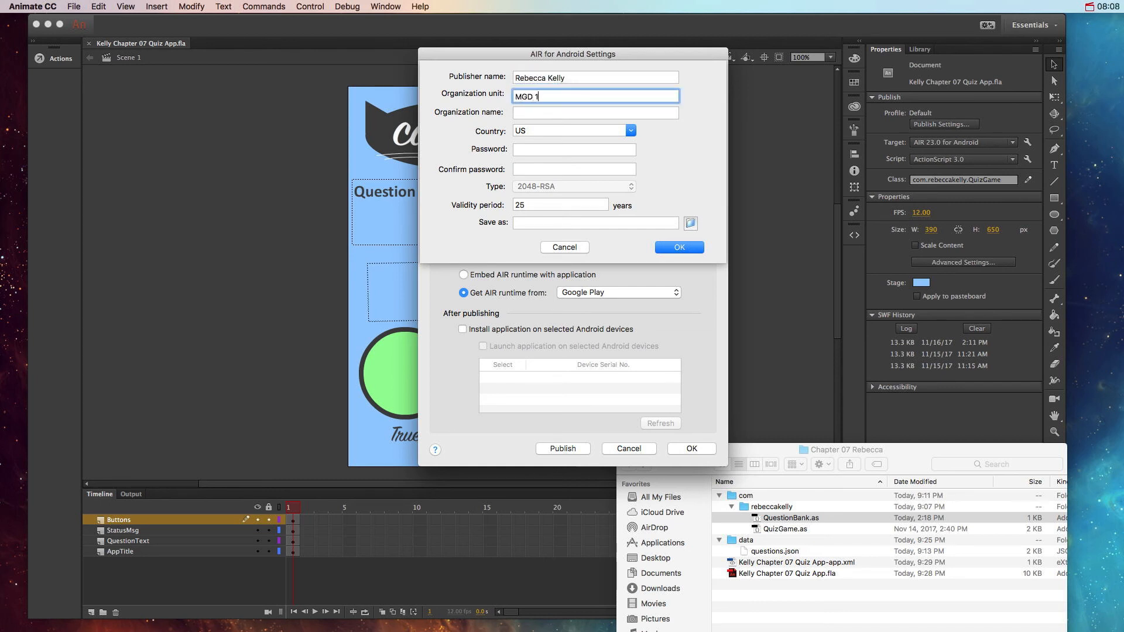
{"action": "type", "text": "43"}
{"action": "key", "text": "Tab"}
{"action": "type", "text": "Ho"}
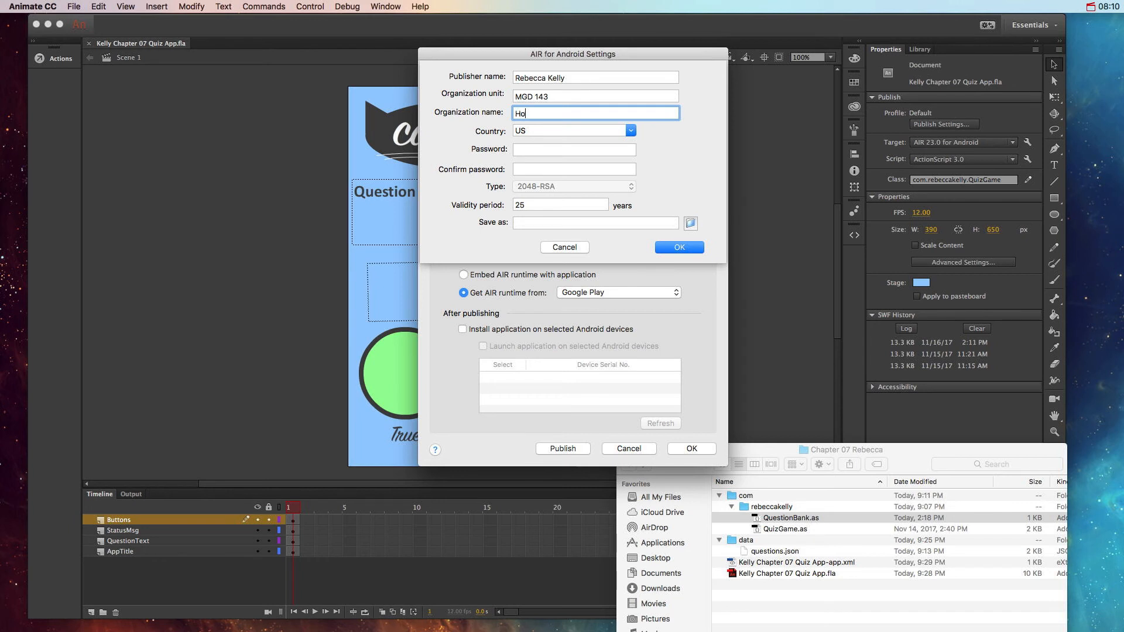
{"action": "type", "text": "me College"}
Step: Enter and confirm the certificate password
{"action": "key", "text": "Tab"}
{"action": "key", "text": "Tab"}
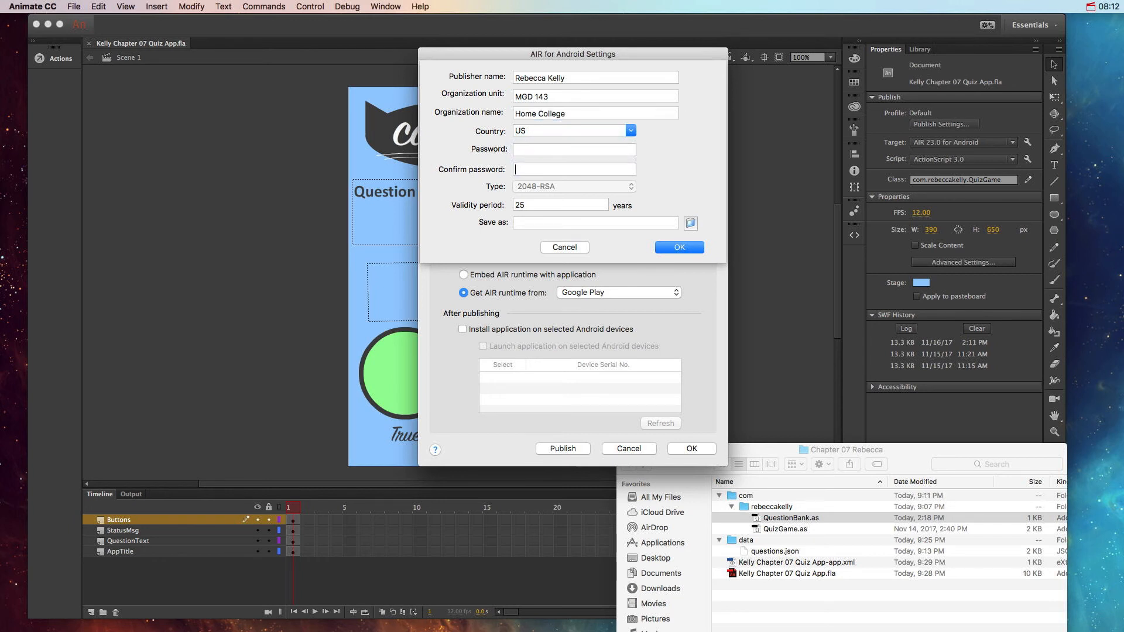
{"action": "key", "text": "shift+Tab"}
{"action": "type", "text": "•••••••••"}
{"action": "key", "text": "Tab"}
{"action": "type", "text": "•"}
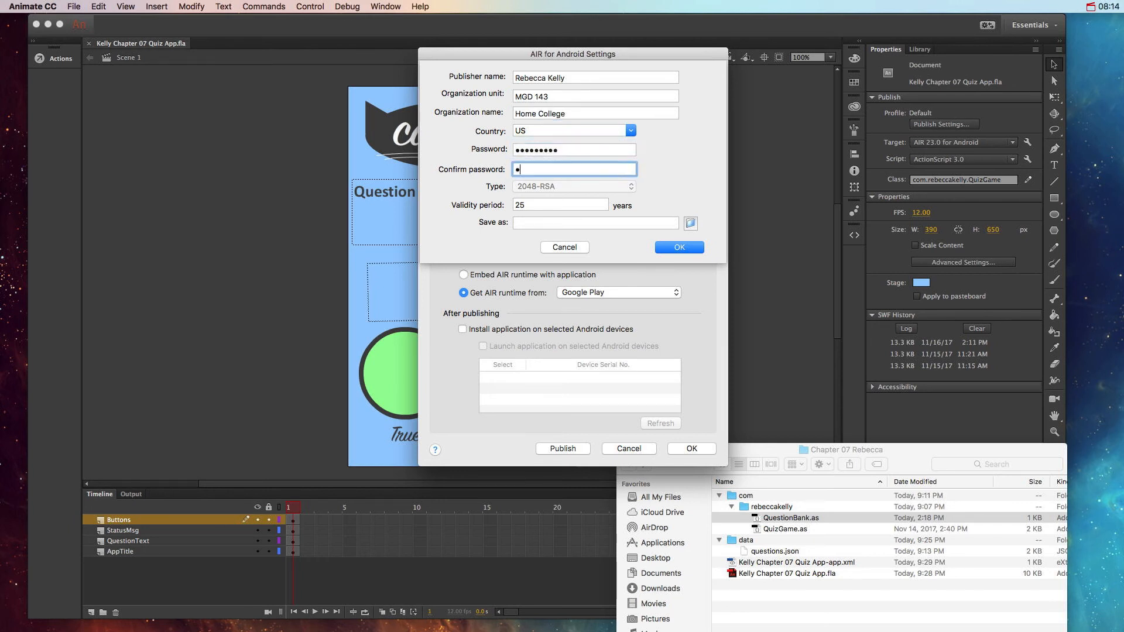
{"action": "type", "text": "••••••••"}
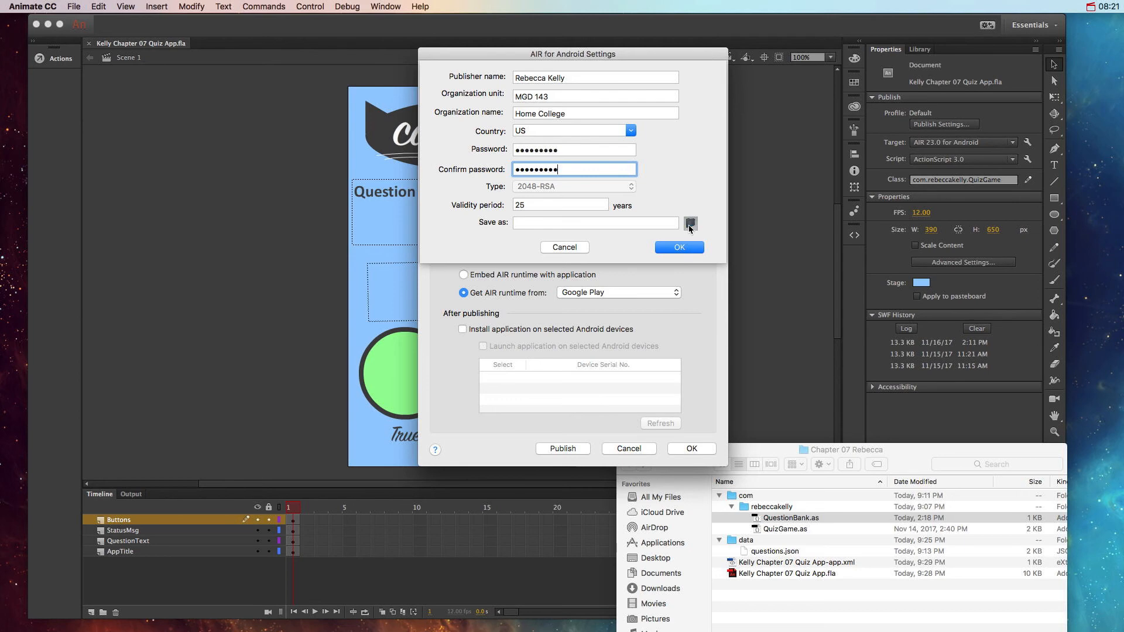
Step: Set the certificate's save location to the Chapter 07 project folder on the Desktop and create the self-signed certificate
{"action": "left_click", "coordinate": [690, 223]}
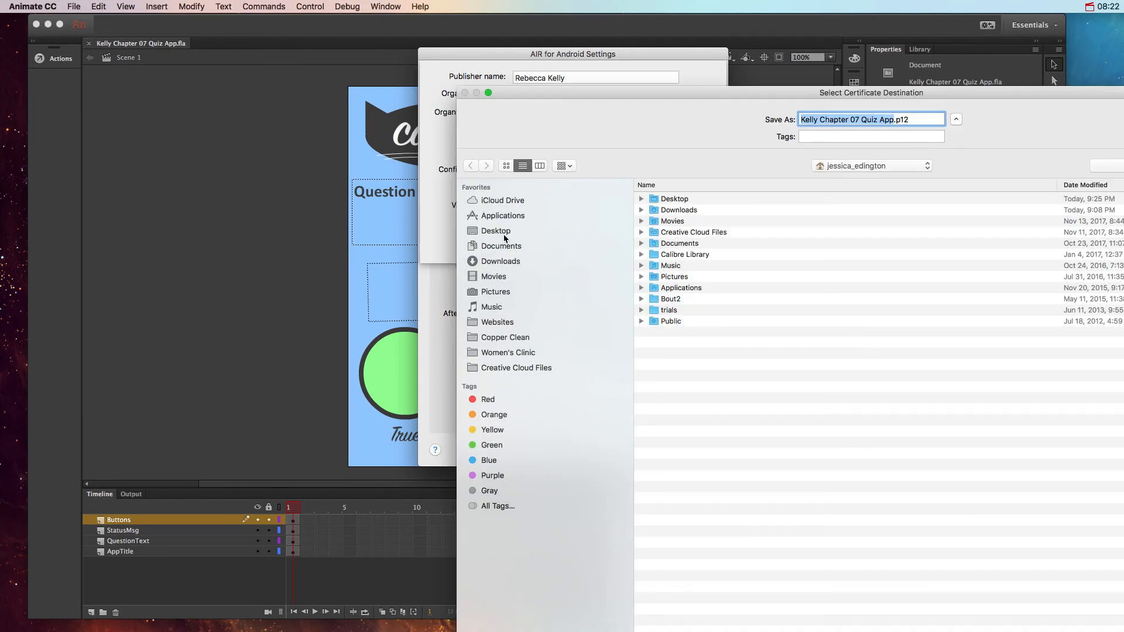
{"action": "left_click", "coordinate": [496, 231]}
{"action": "double_click", "coordinate": [687, 200]}
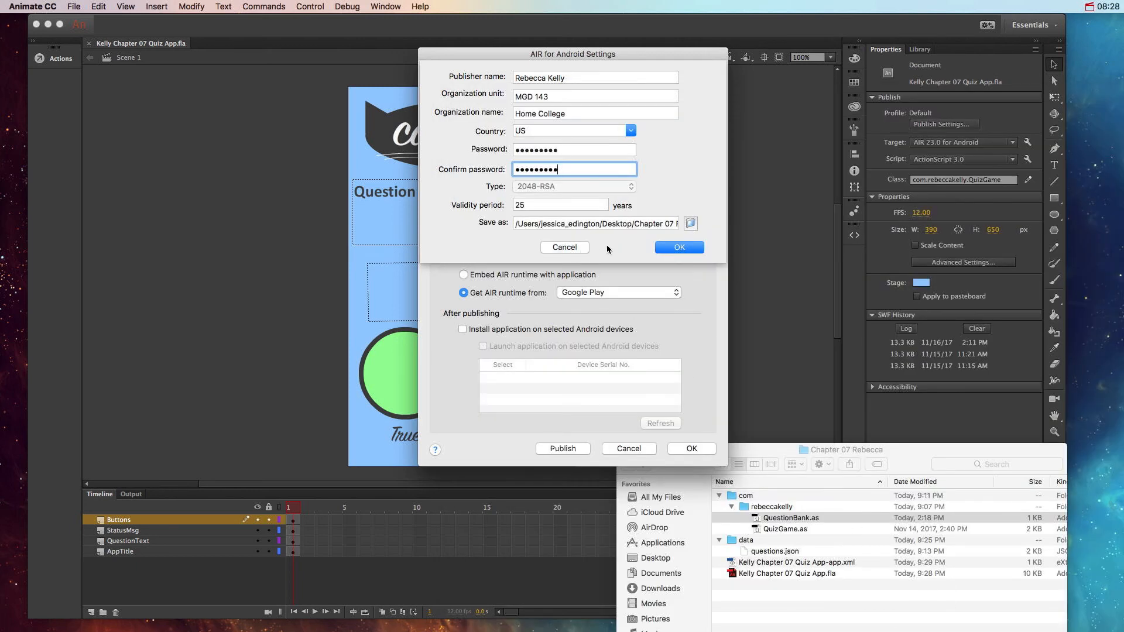
{"action": "left_click", "coordinate": [673, 248]}
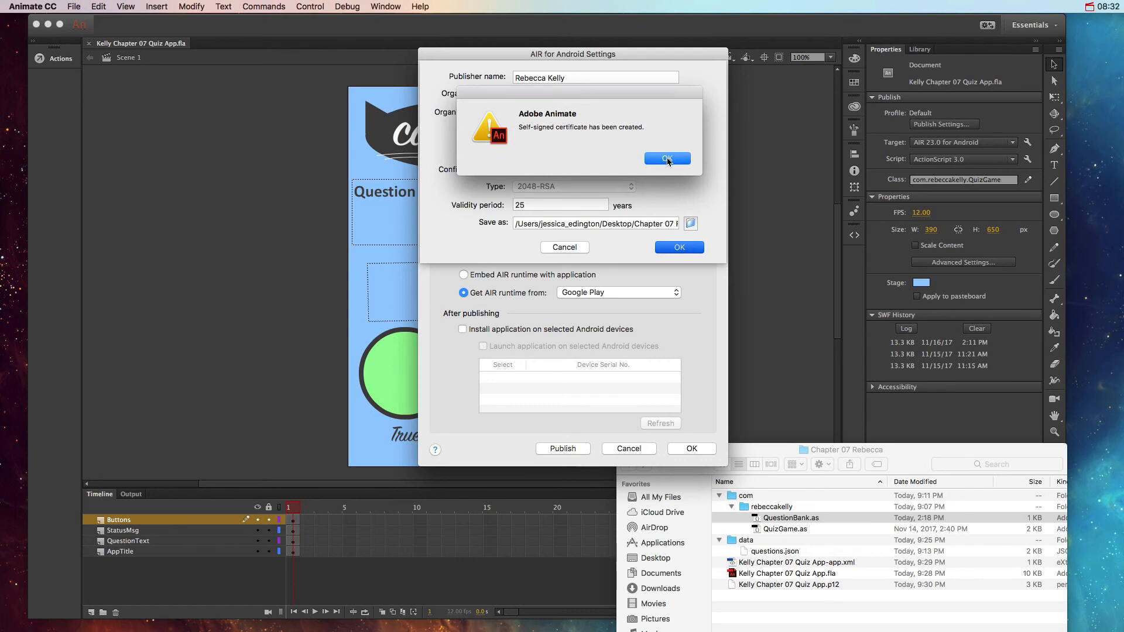
{"action": "left_click", "coordinate": [667, 158]}
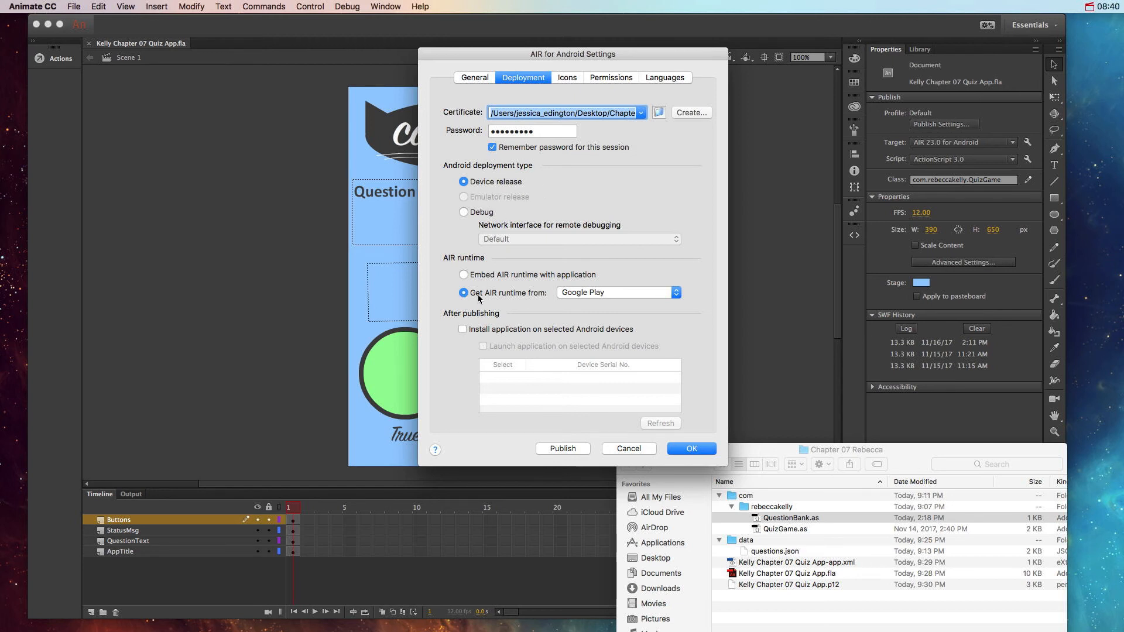
Step: Look through the icon and permission settings, and enable English as a supported language
{"action": "left_click", "coordinate": [568, 80]}
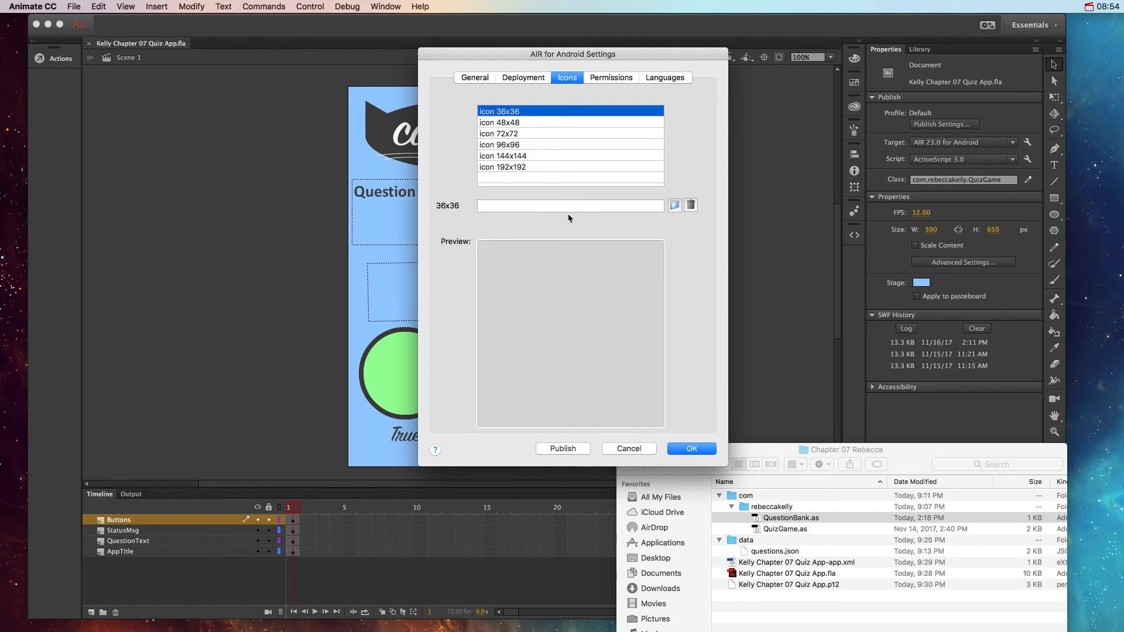
{"action": "left_click", "coordinate": [603, 82]}
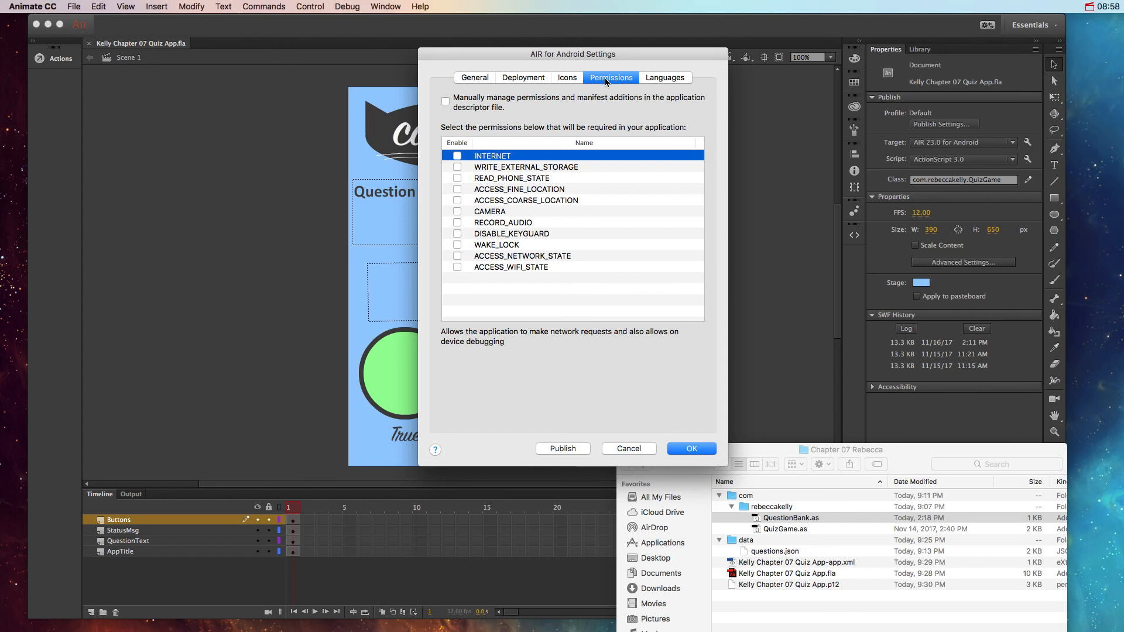
{"action": "left_click", "coordinate": [651, 78]}
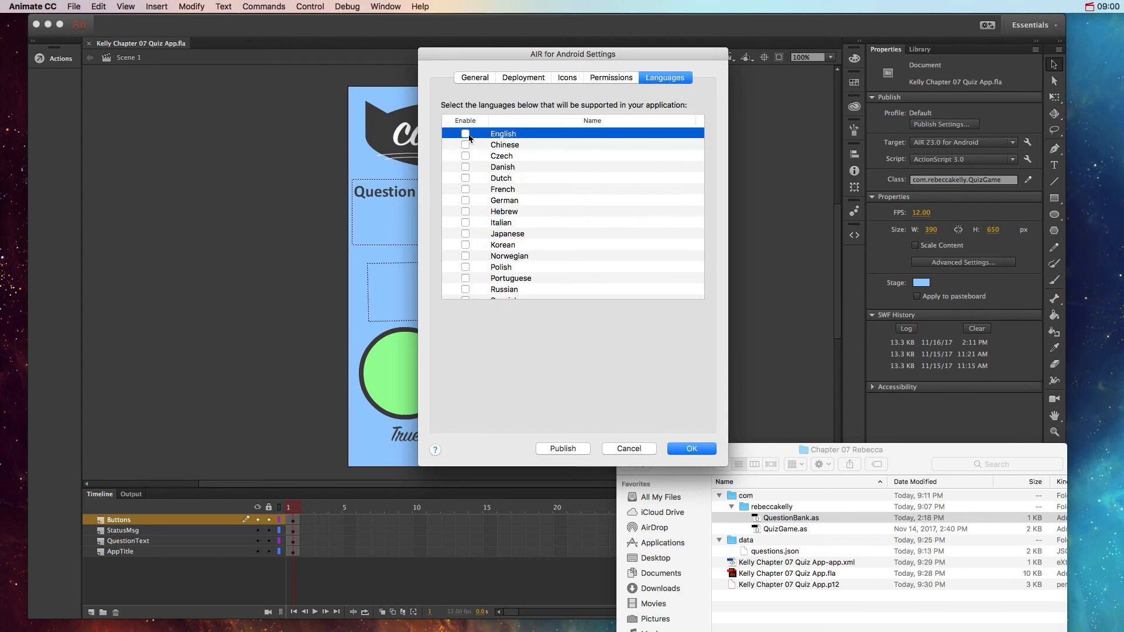
{"action": "left_click", "coordinate": [465, 134]}
Step: Review the deployment and general settings once more and accept the AIR for Android settings
{"action": "left_click", "coordinate": [532, 81]}
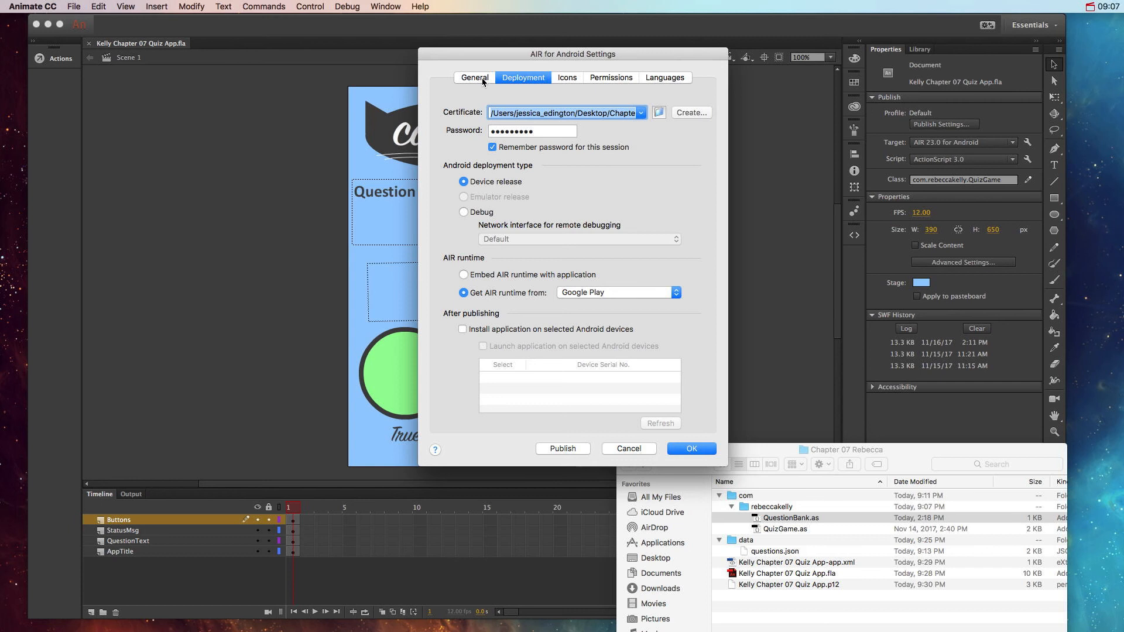
{"action": "left_click", "coordinate": [484, 82]}
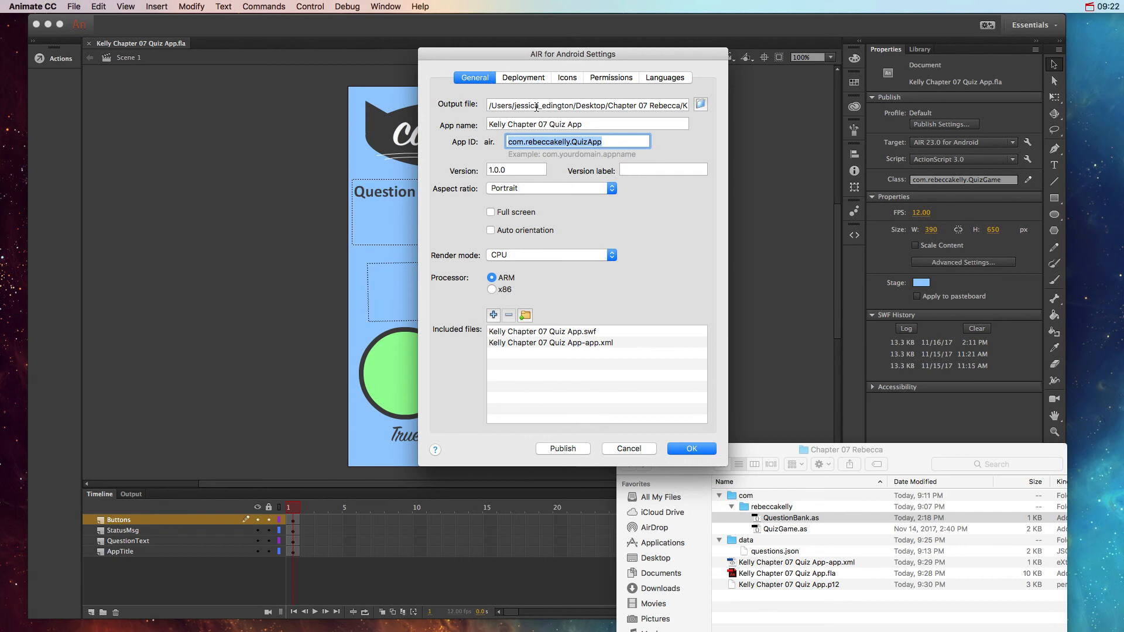
{"action": "left_click", "coordinate": [683, 450]}
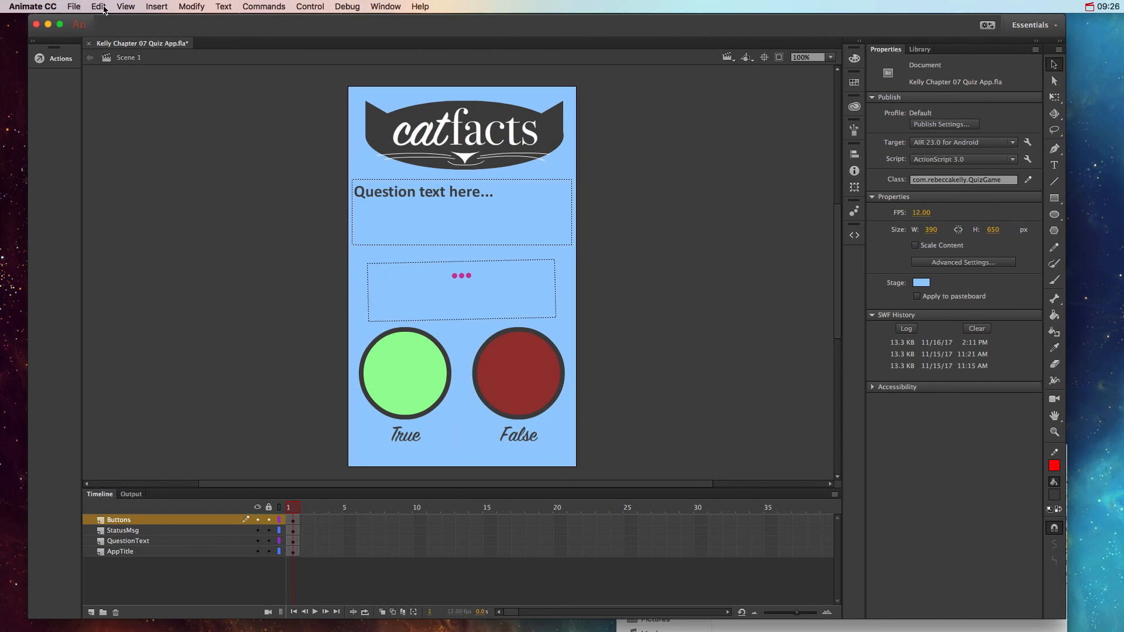
Step: Reopen the AIR for Android settings, publish the app as an APK, and close the settings
{"action": "left_click", "coordinate": [74, 7]}
{"action": "left_click", "coordinate": [142, 216]}
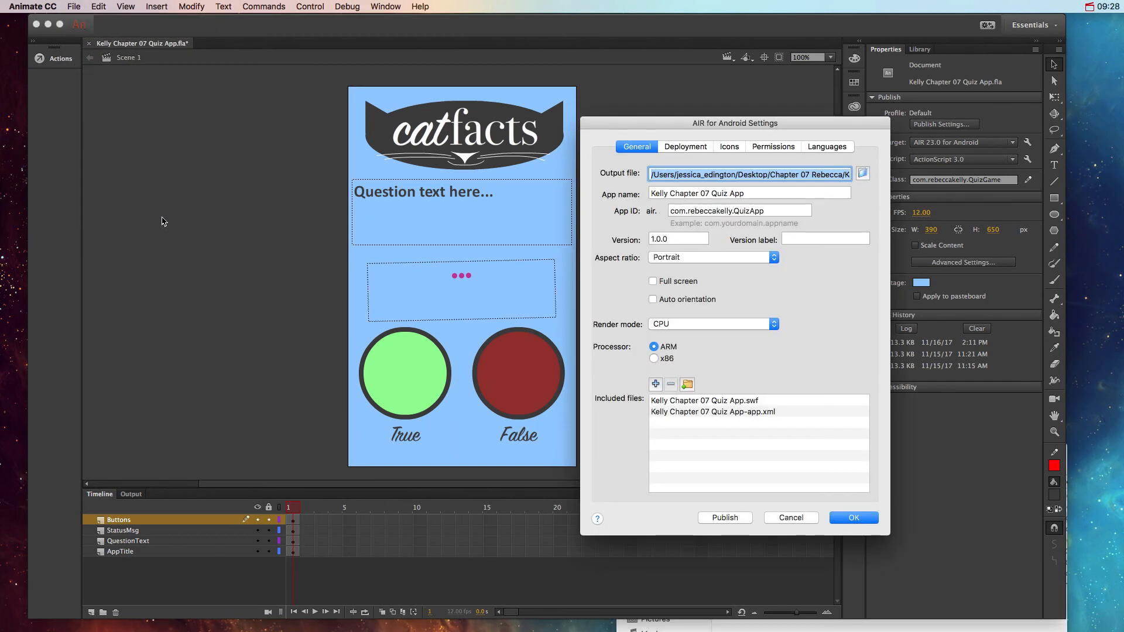
{"action": "left_click", "coordinate": [742, 519]}
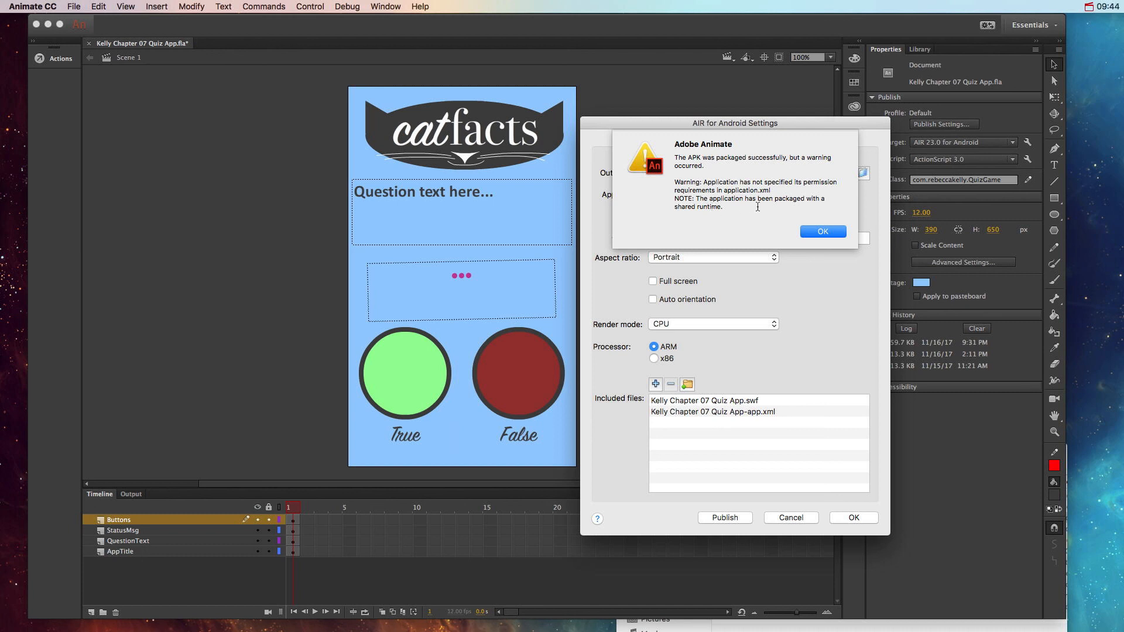
{"action": "left_click", "coordinate": [829, 235]}
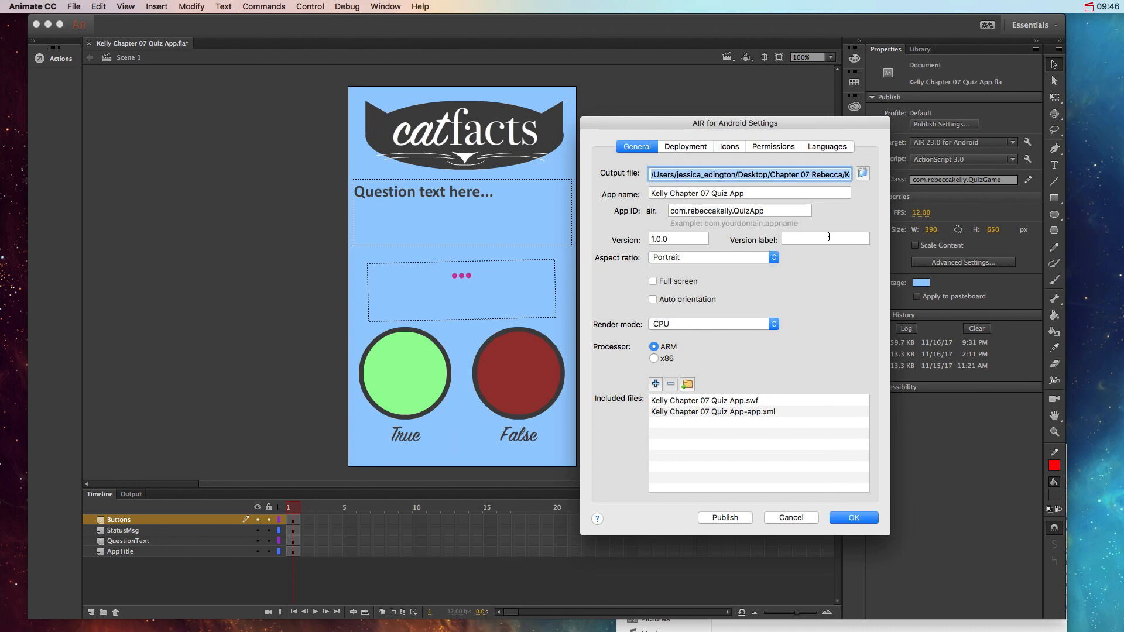
{"action": "left_click", "coordinate": [854, 518]}
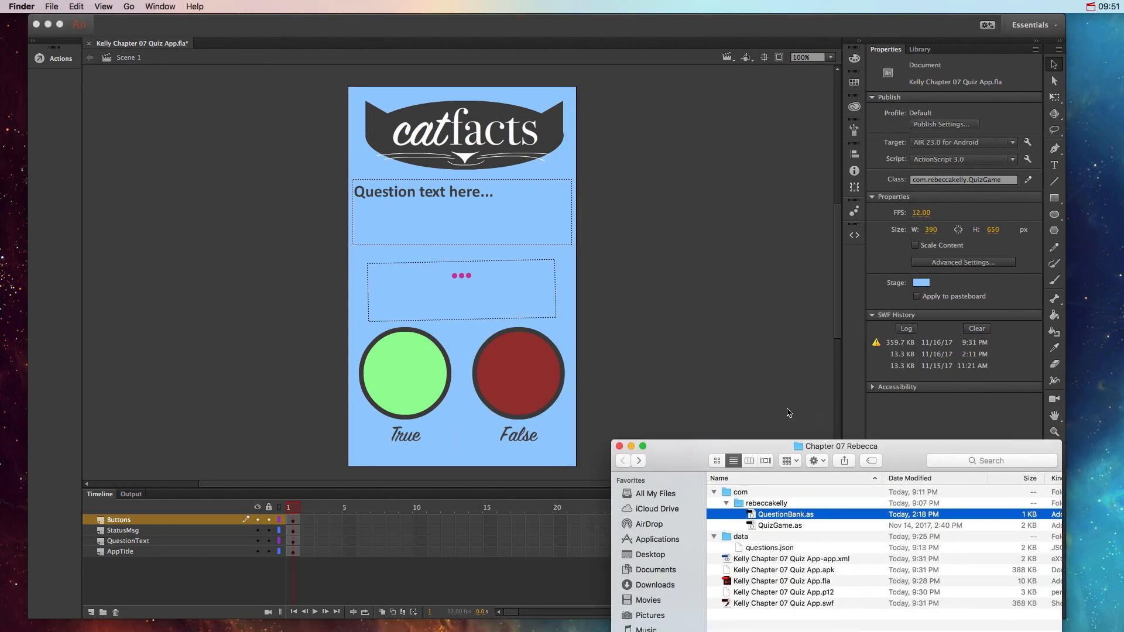
Step: Switch to Finder and open the published quiz SWF from the project folder in Flash Player
{"action": "left_click_drag", "start_coordinate": [847, 446], "coordinate": [683, 335]}
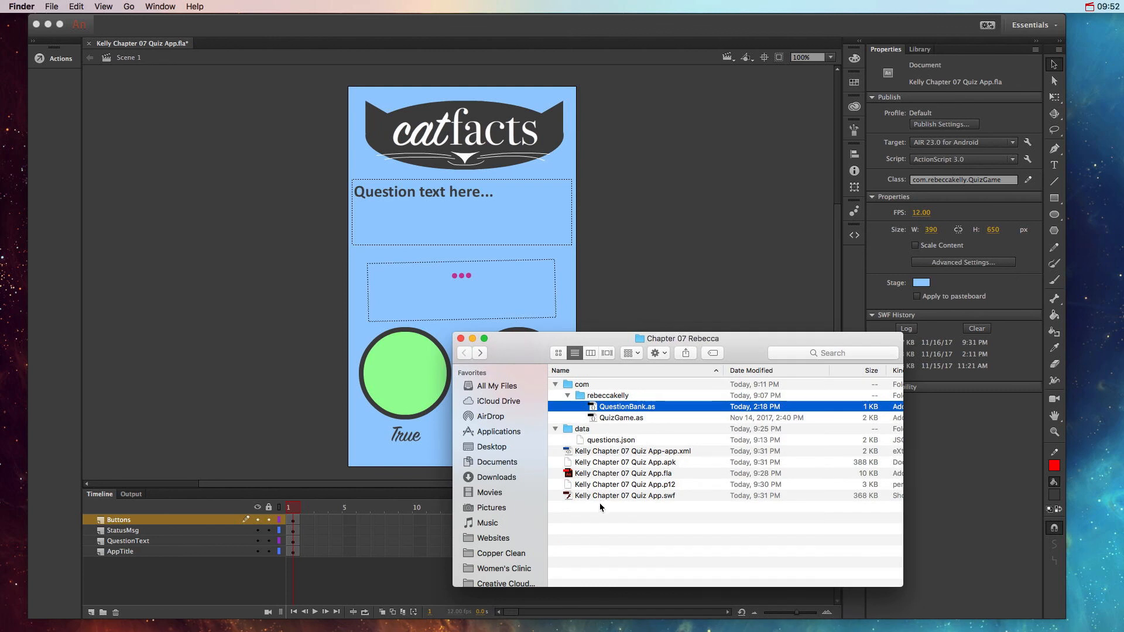
{"action": "double_click", "coordinate": [595, 497]}
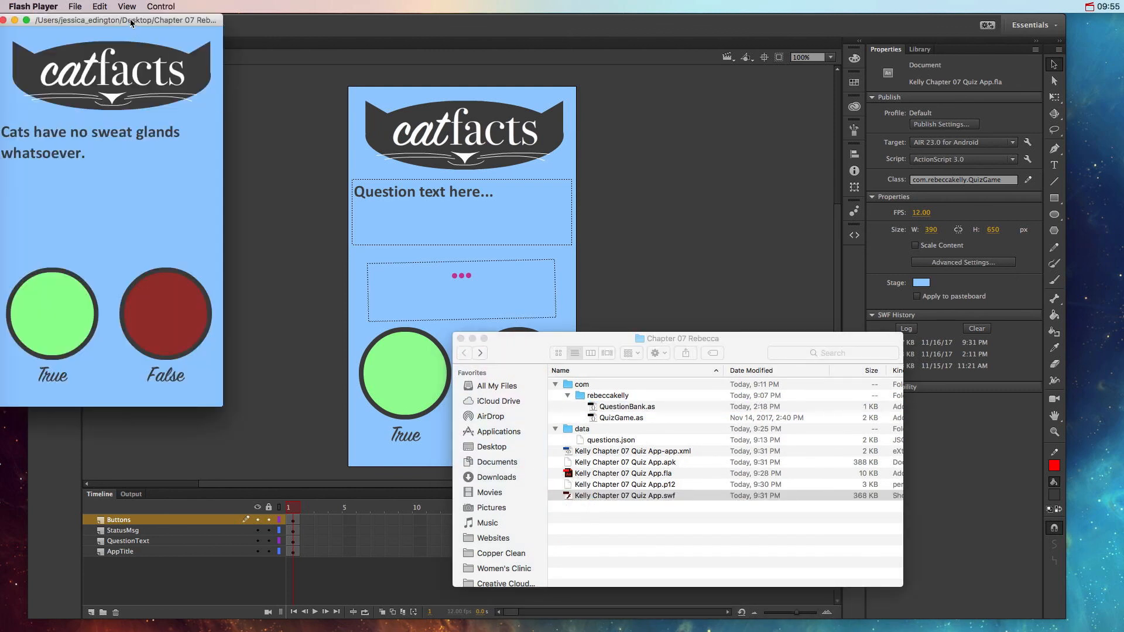
{"action": "left_click_drag", "start_coordinate": [130, 20], "coordinate": [250, 20]}
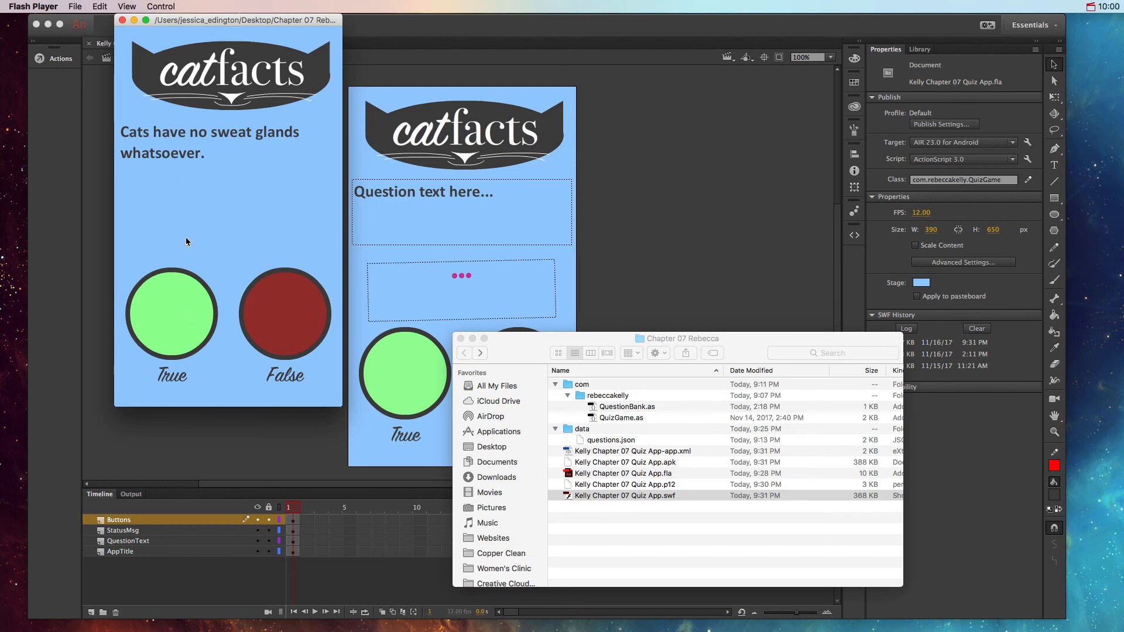
Step: Test the published quiz by answering True to all five questions
{"action": "left_click", "coordinate": [184, 318]}
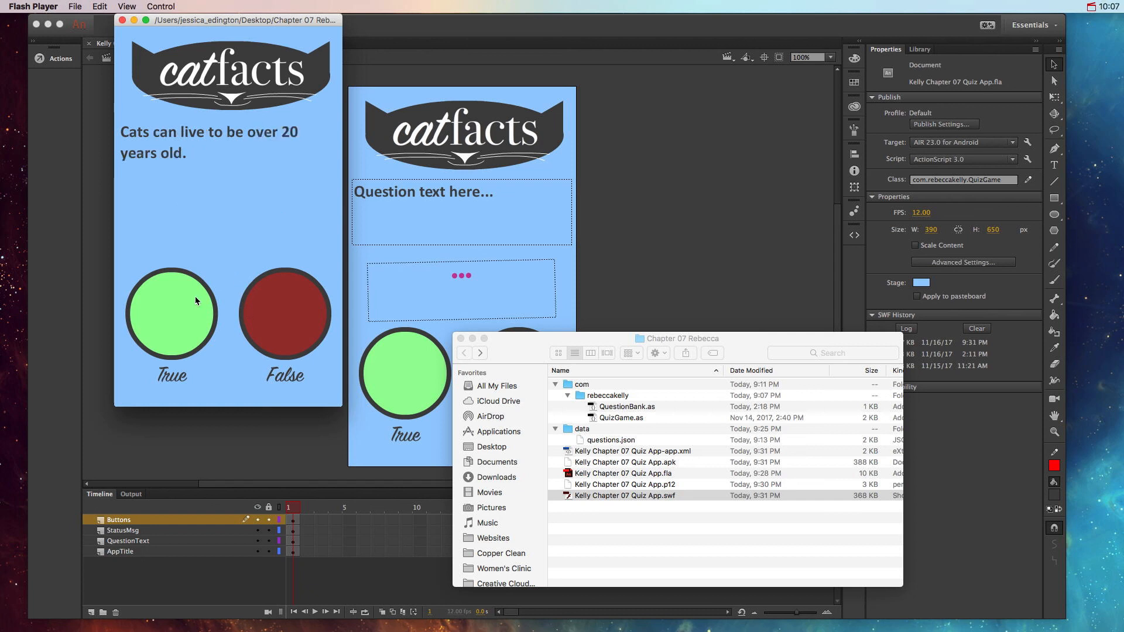
{"action": "left_click", "coordinate": [195, 301]}
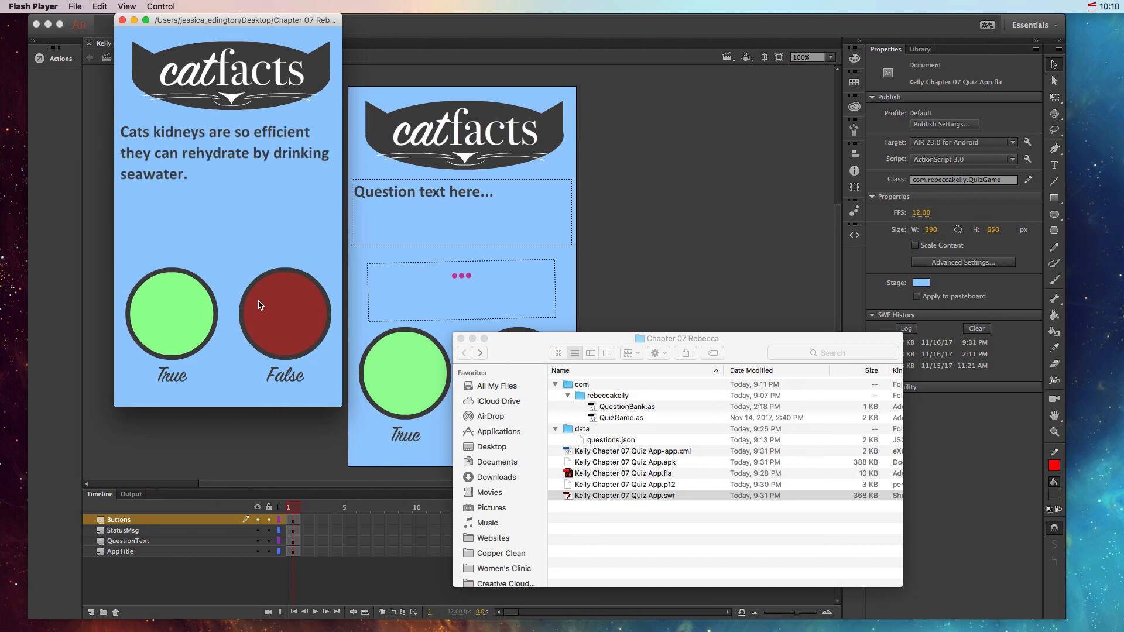
{"action": "left_click", "coordinate": [179, 305]}
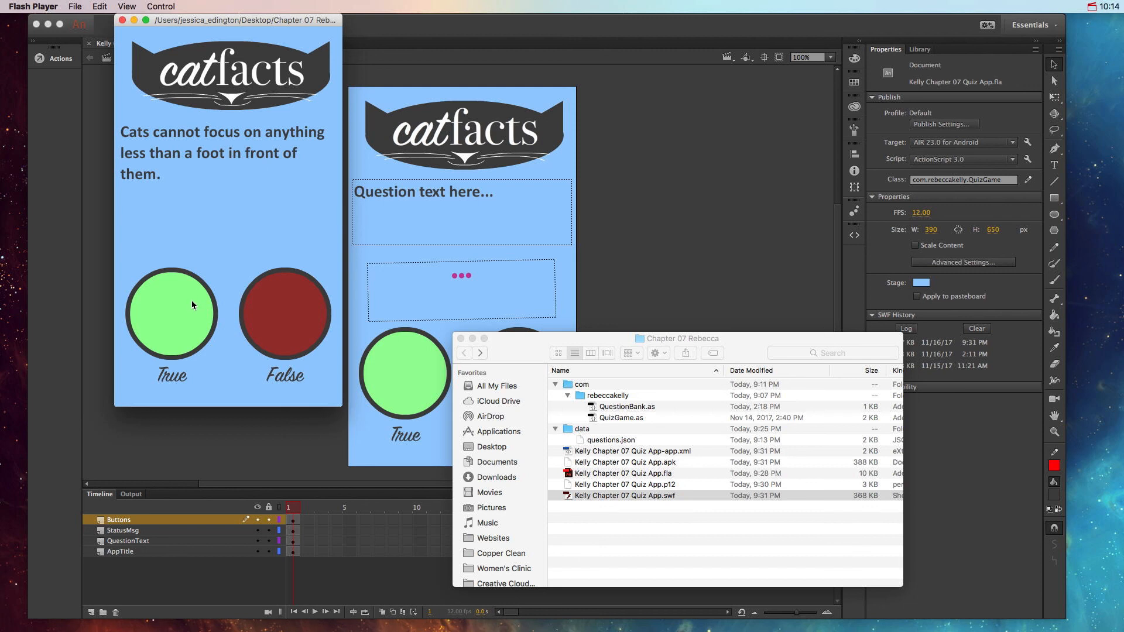
{"action": "left_click", "coordinate": [192, 305]}
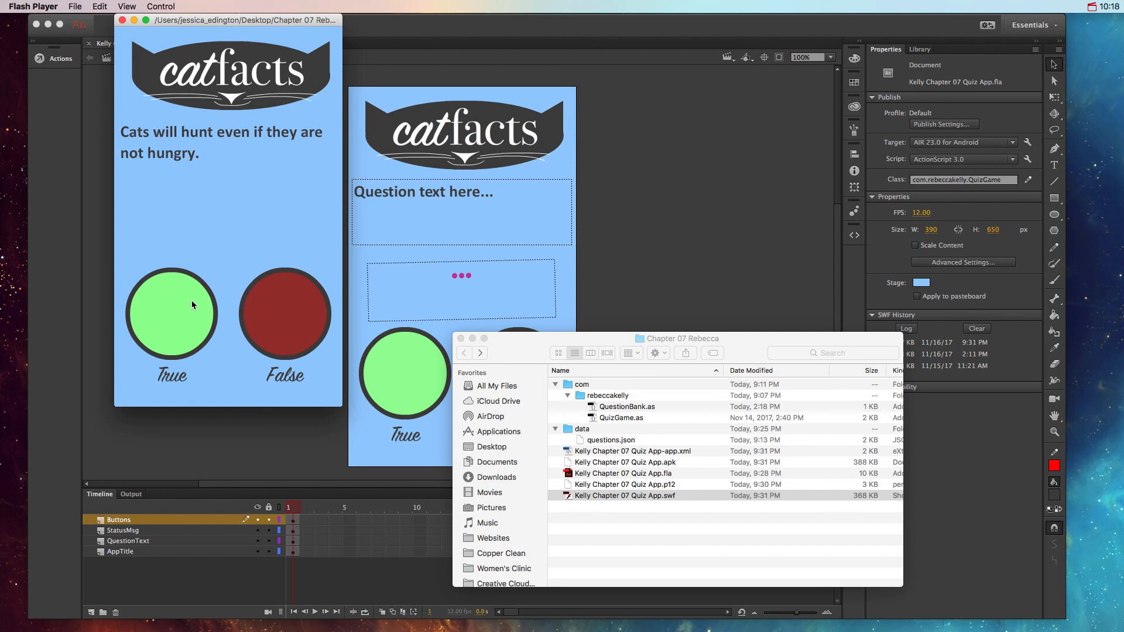
{"action": "left_click", "coordinate": [193, 305]}
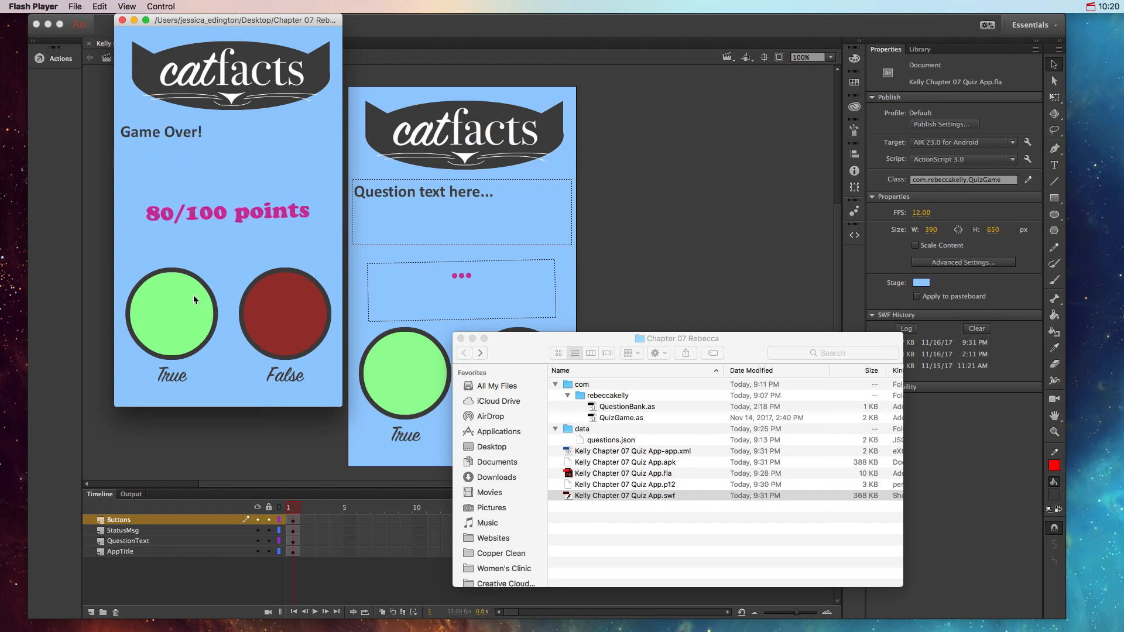